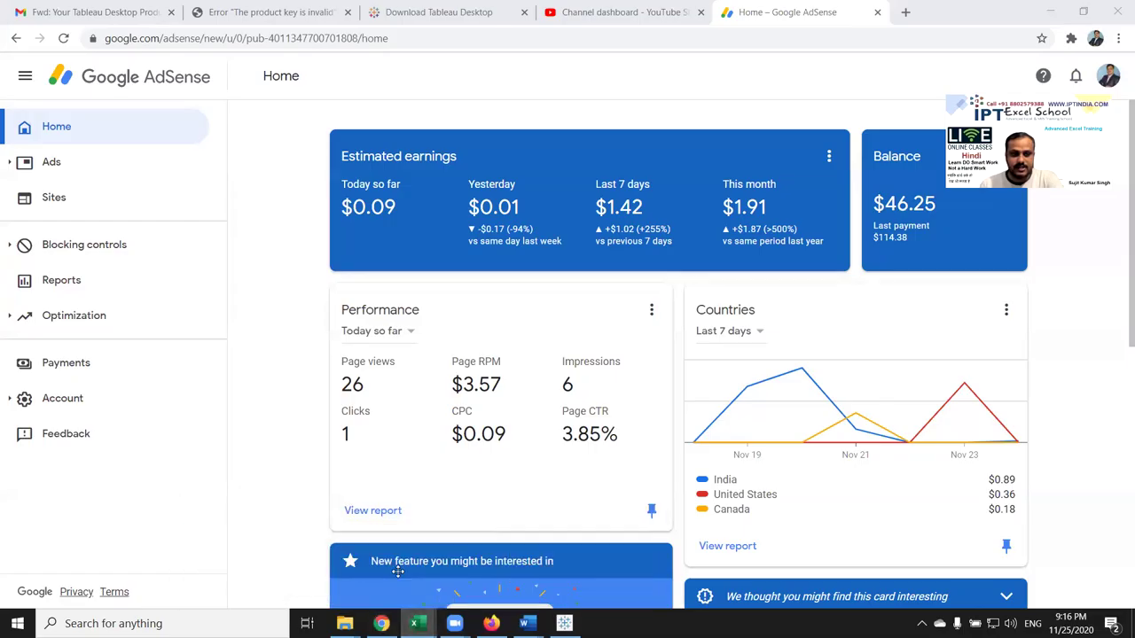
# Step: Switch from the Google AdSense dashboard in Chrome to the blank Book3 Excel workbook
pyautogui.click(414, 624)
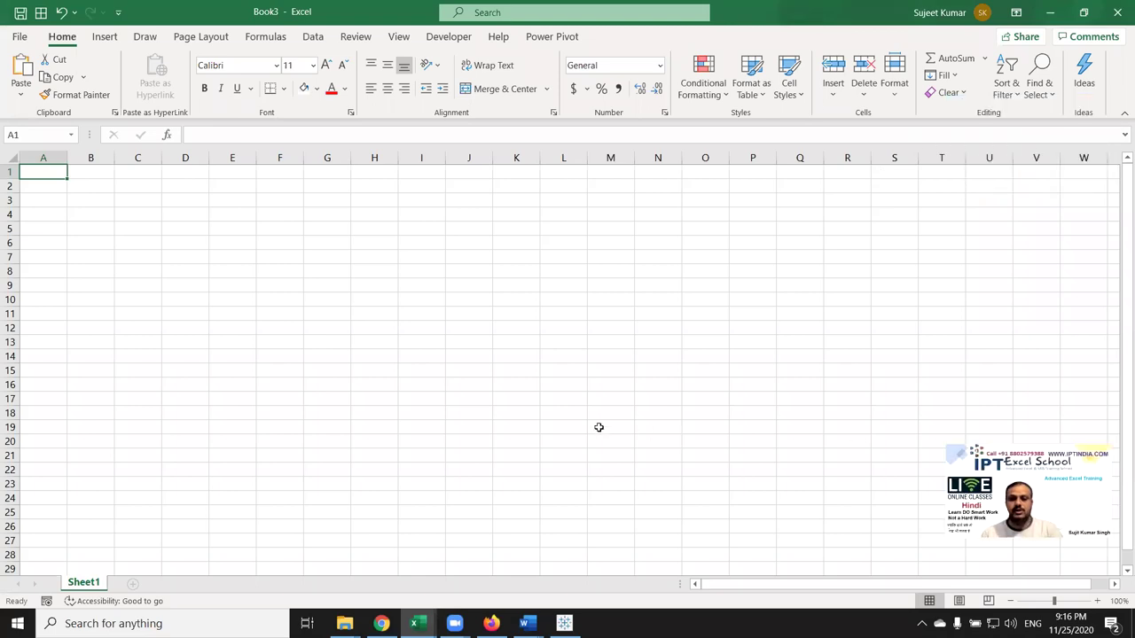
# Step: Enter the keywords For in H3, Do in H7 and I in I4
pyautogui.click(228, 284)
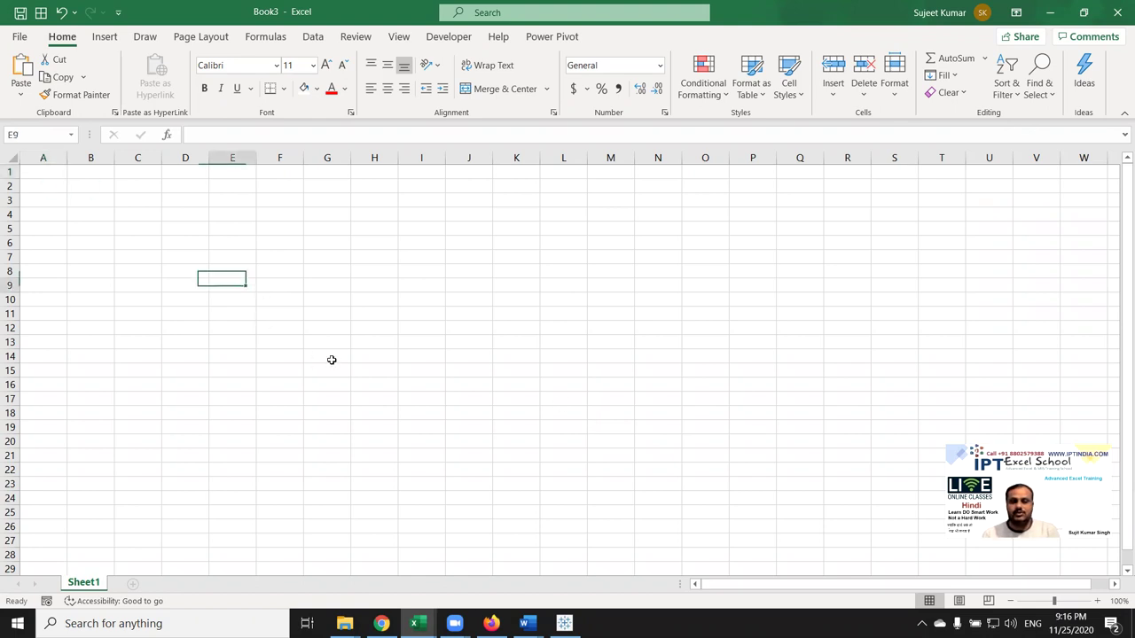
pyautogui.click(330, 214)
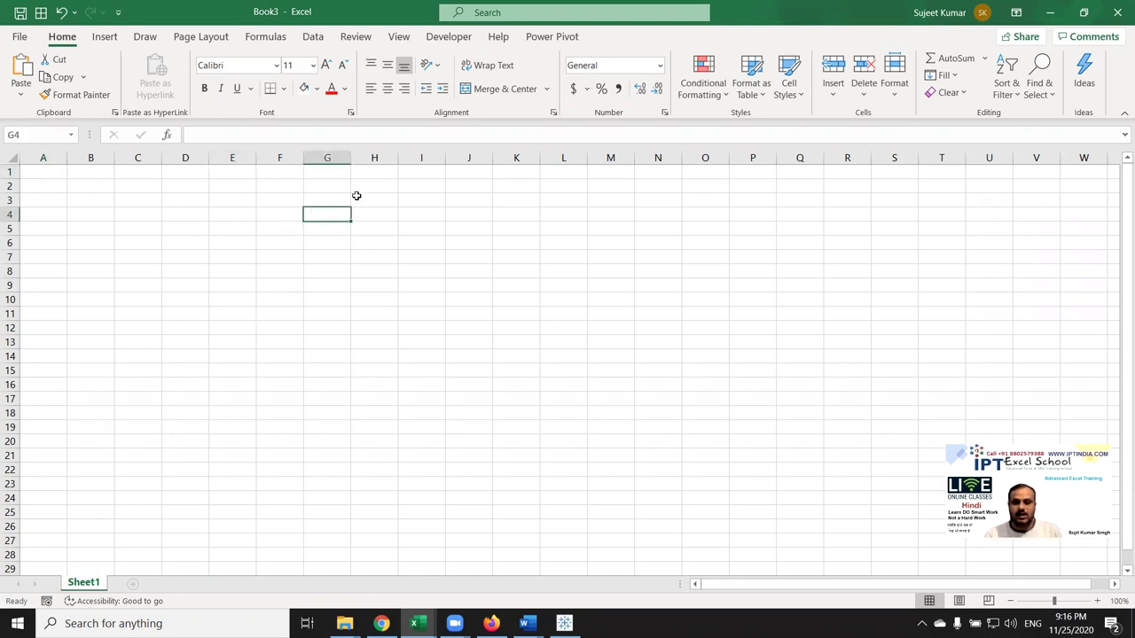
pyautogui.click(355, 196)
pyautogui.write('For')
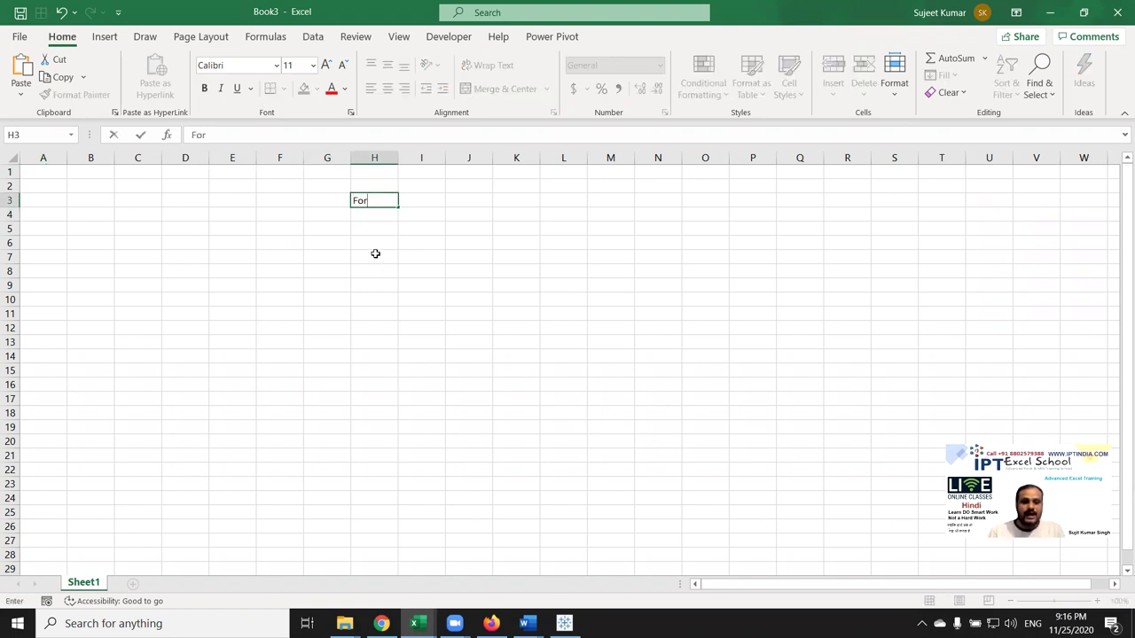
pyautogui.click(375, 253)
pyautogui.write('Do')
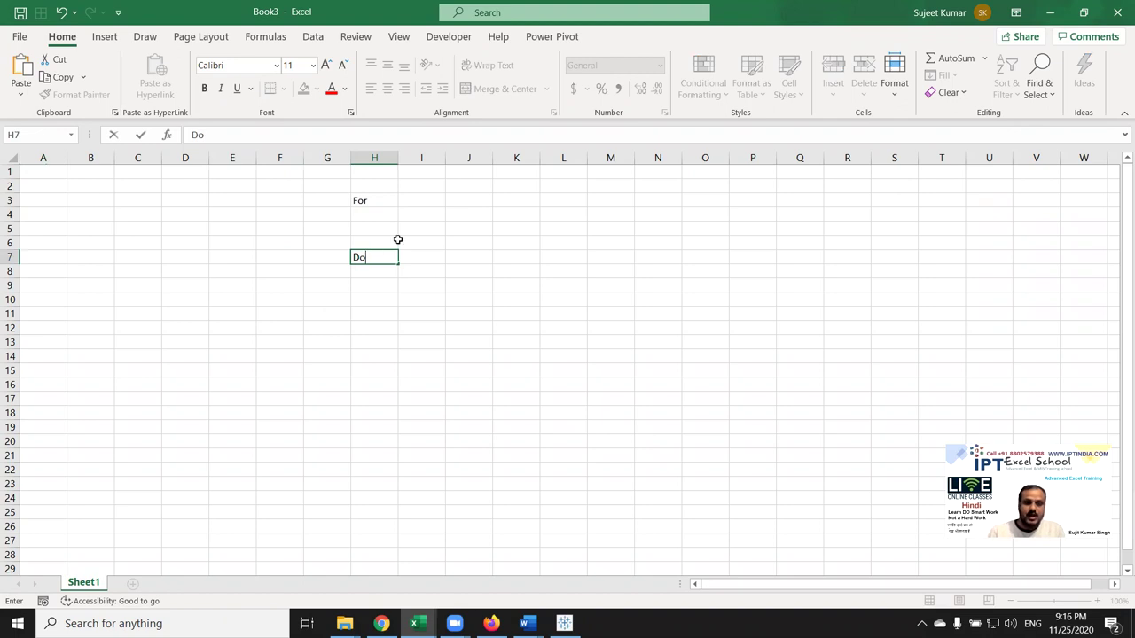
pyautogui.click(417, 211)
pyautogui.write('I')
pyautogui.press('Return')
# Step: Enter Each in I5, 1 to 20 in J4 and object in J5
pyautogui.write('E')
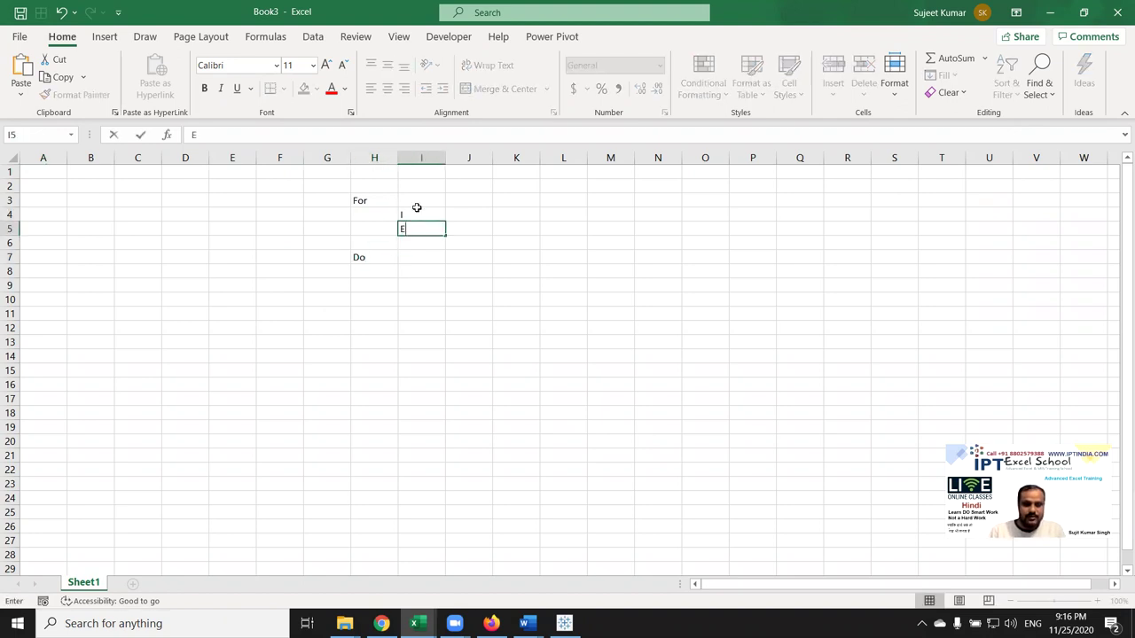
pyautogui.write('ach')
pyautogui.press('Return')
pyautogui.click(417, 211)
pyautogui.press('Right')
pyautogui.write('1 to')
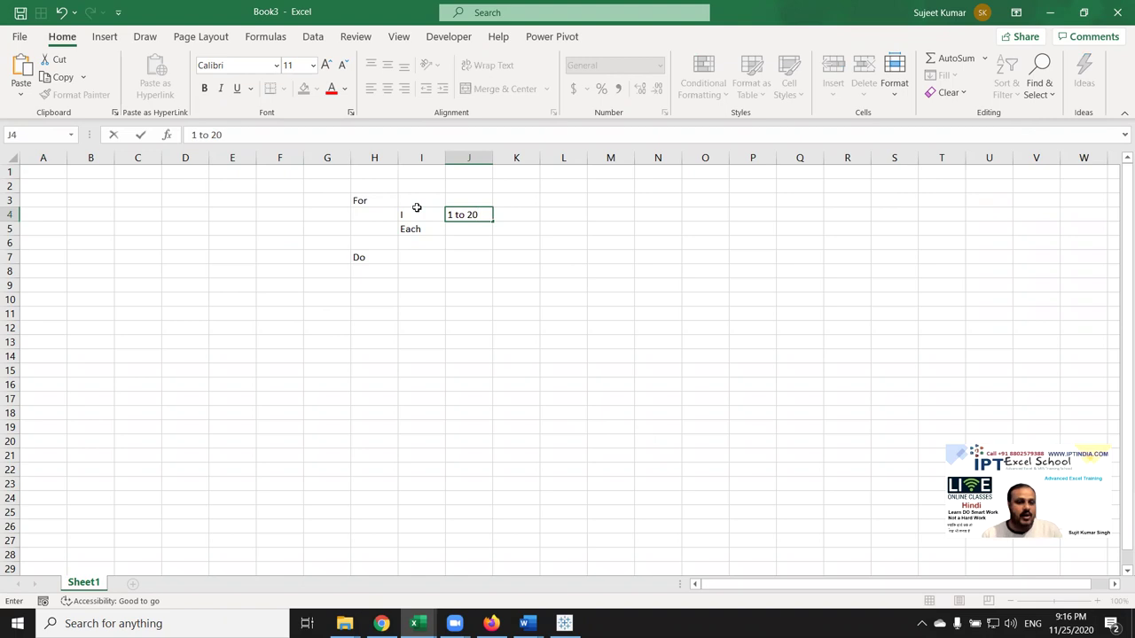
pyautogui.press('Return')
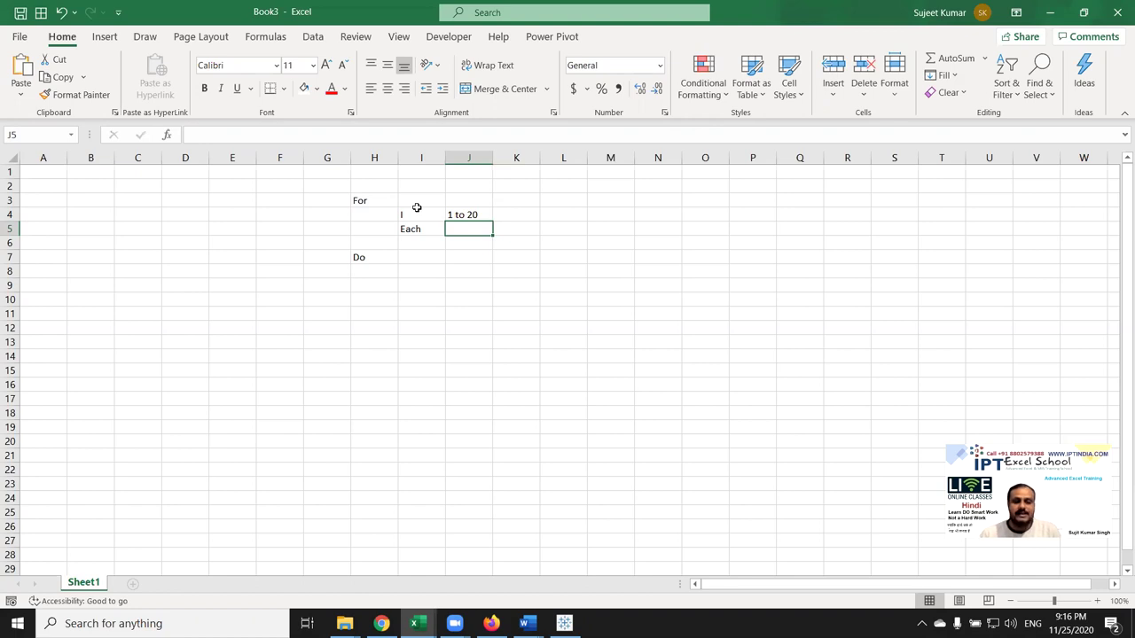
pyautogui.write('object')
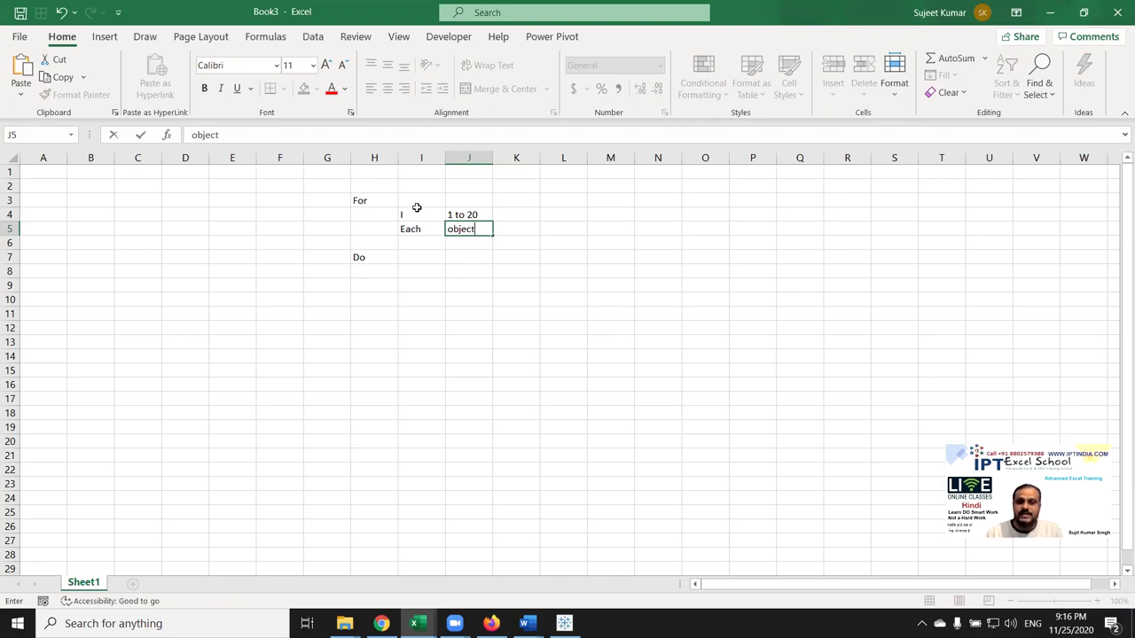
pyautogui.press('Return')
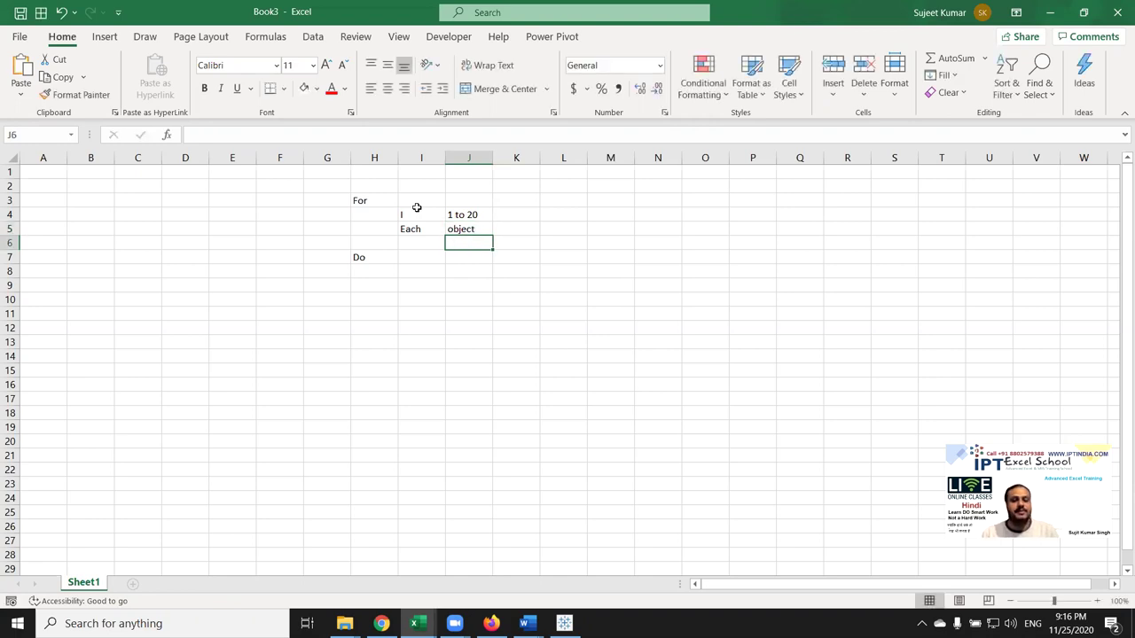
pyautogui.moveTo(581, 202); pyautogui.dragTo(713, 293)
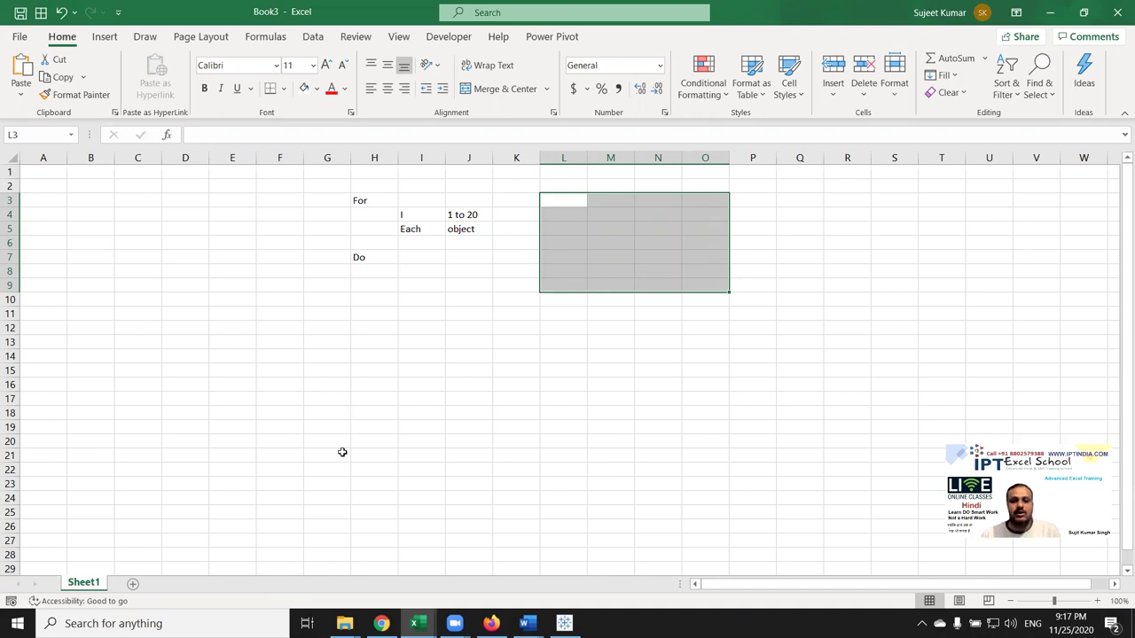
pyautogui.click(425, 227)
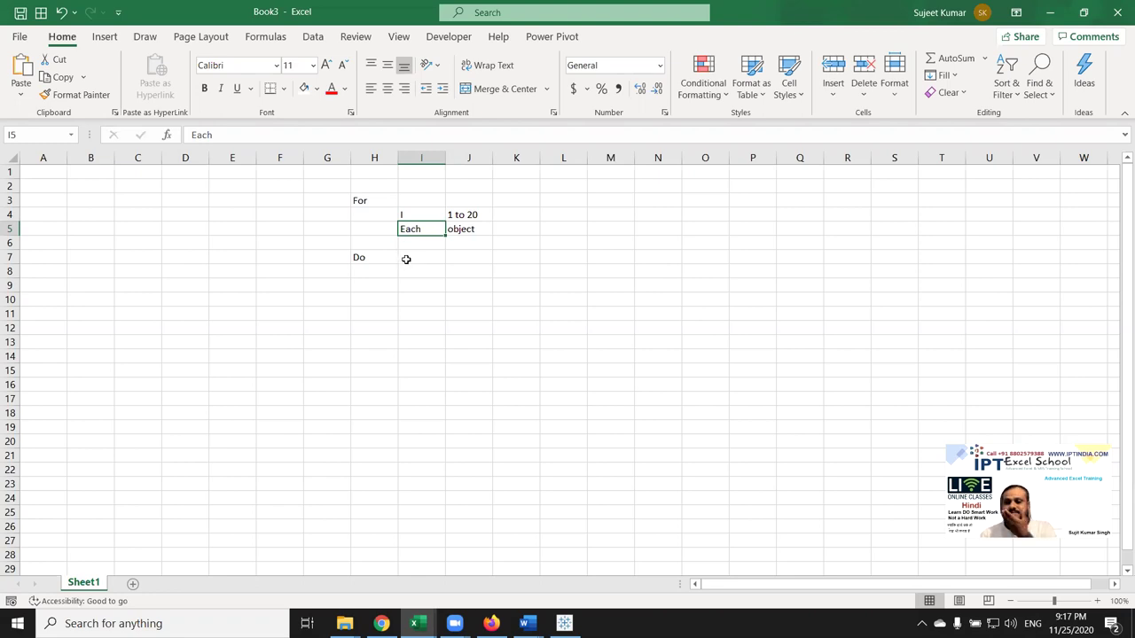
# Step: Type 85, 36, 32, 63, 25, 63, 25, 63 down column A starting at A1
pyautogui.click(29, 171)
pyautogui.write('85')
pyautogui.press('Return')
pyautogui.write('36 32')
pyautogui.press('Return')
pyautogui.write('63')
pyautogui.press('Return')
pyautogui.write('25 63')
pyautogui.press('Return')
pyautogui.write('25')
pyautogui.press('Return')
pyautogui.write('63')
pyautogui.press('Return')
pyautogui.click(55, 269)
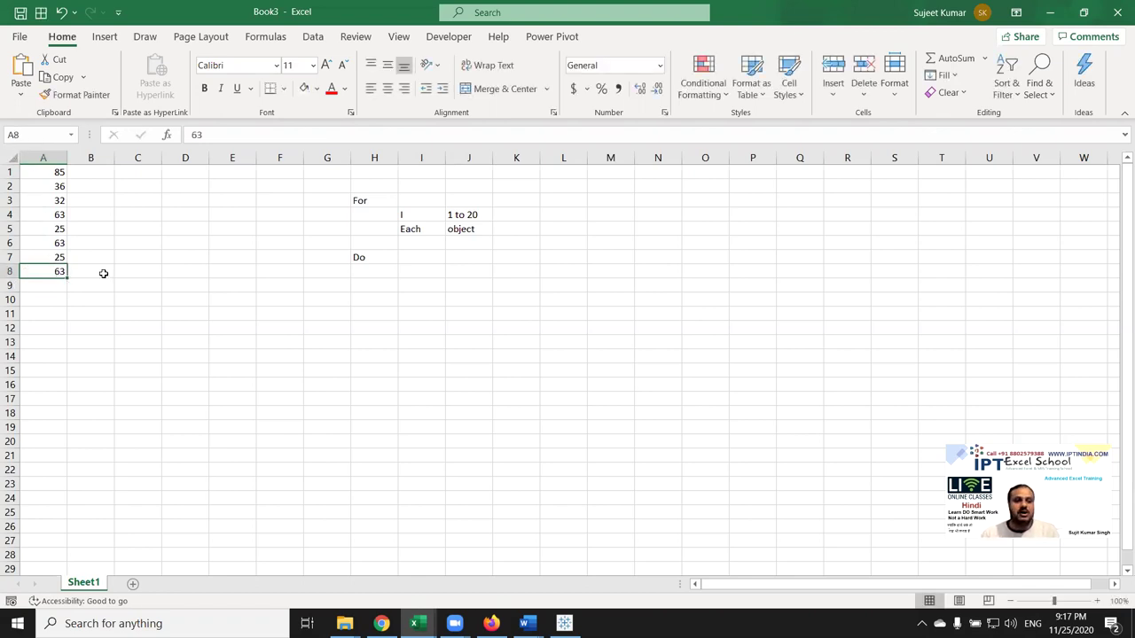
pyautogui.click(55, 174)
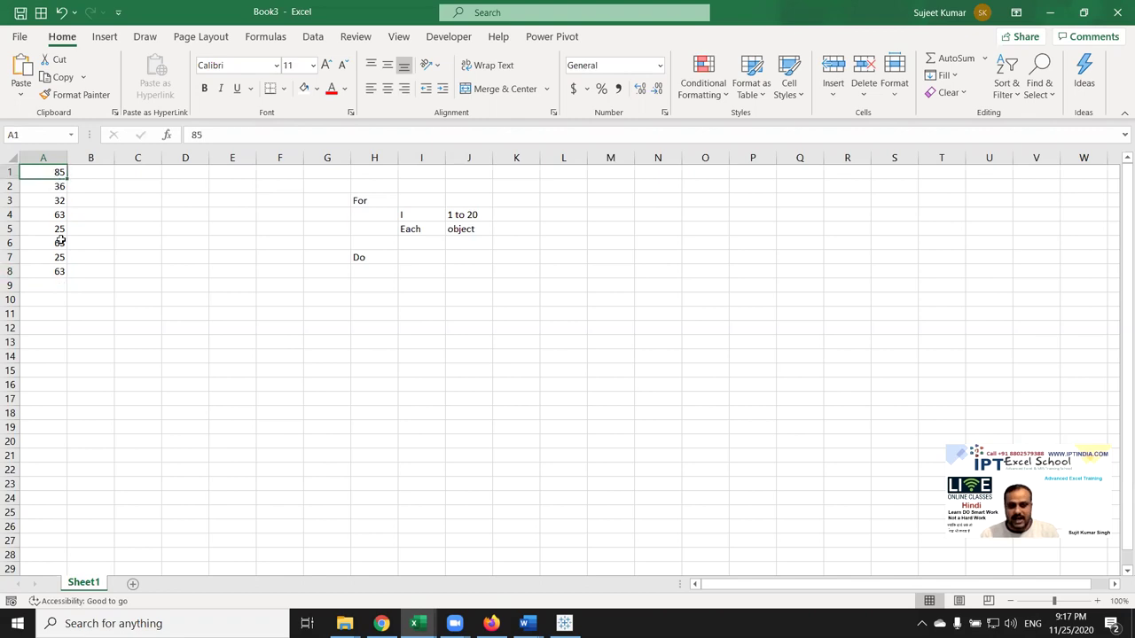
pyautogui.click(57, 281)
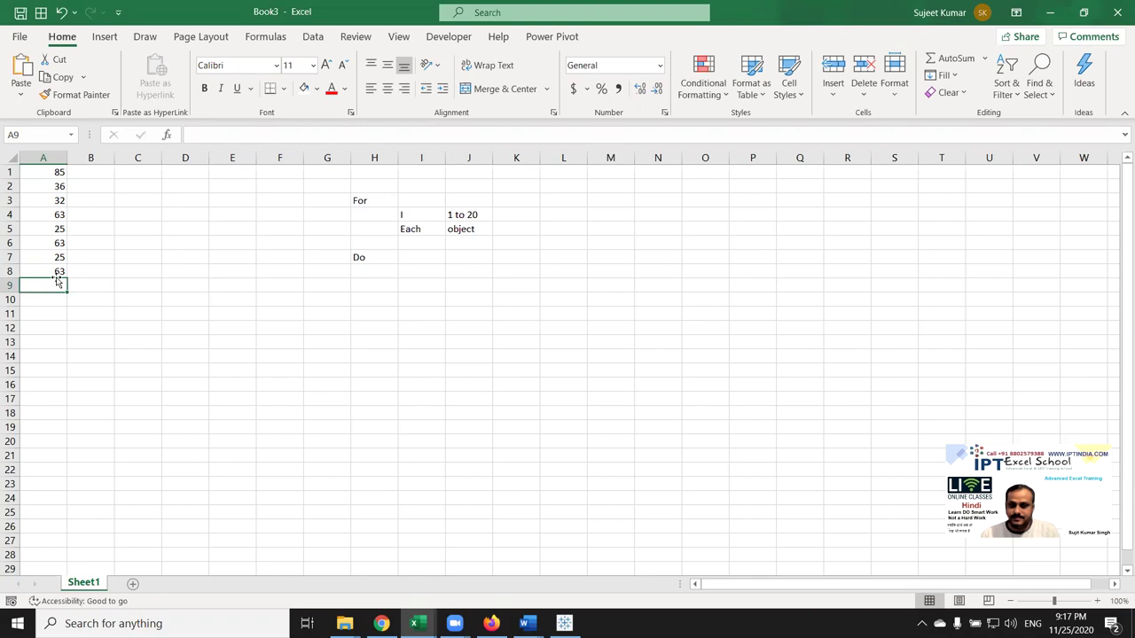
# Step: Open the Visual Basic editor and delete all existing code in Class_File's Module1
pyautogui.click(438, 39)
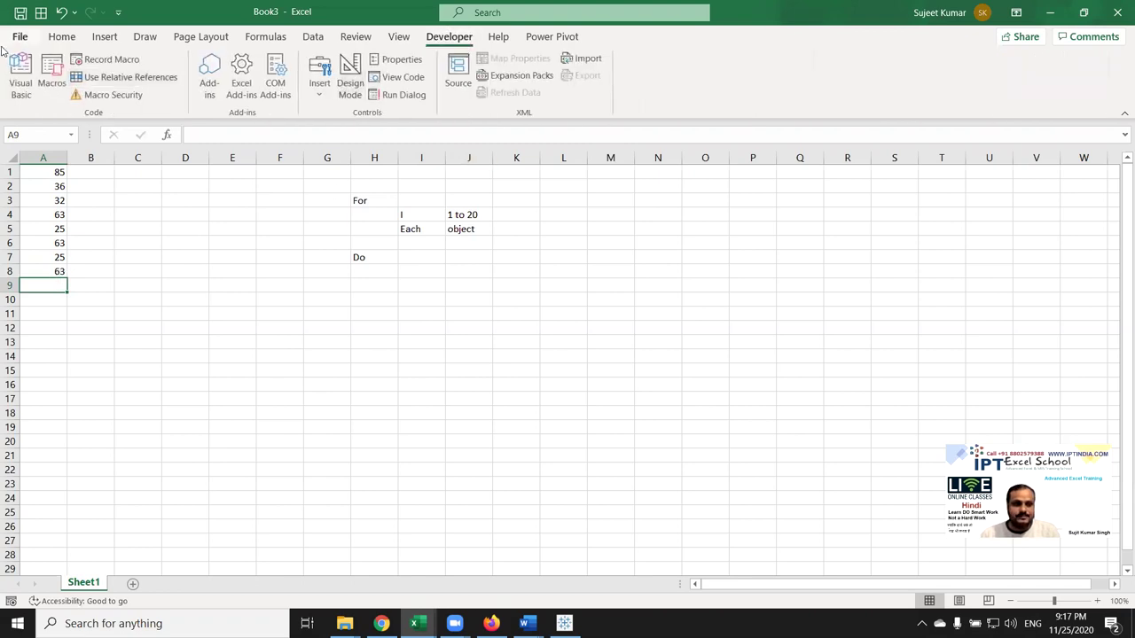
pyautogui.click(12, 66)
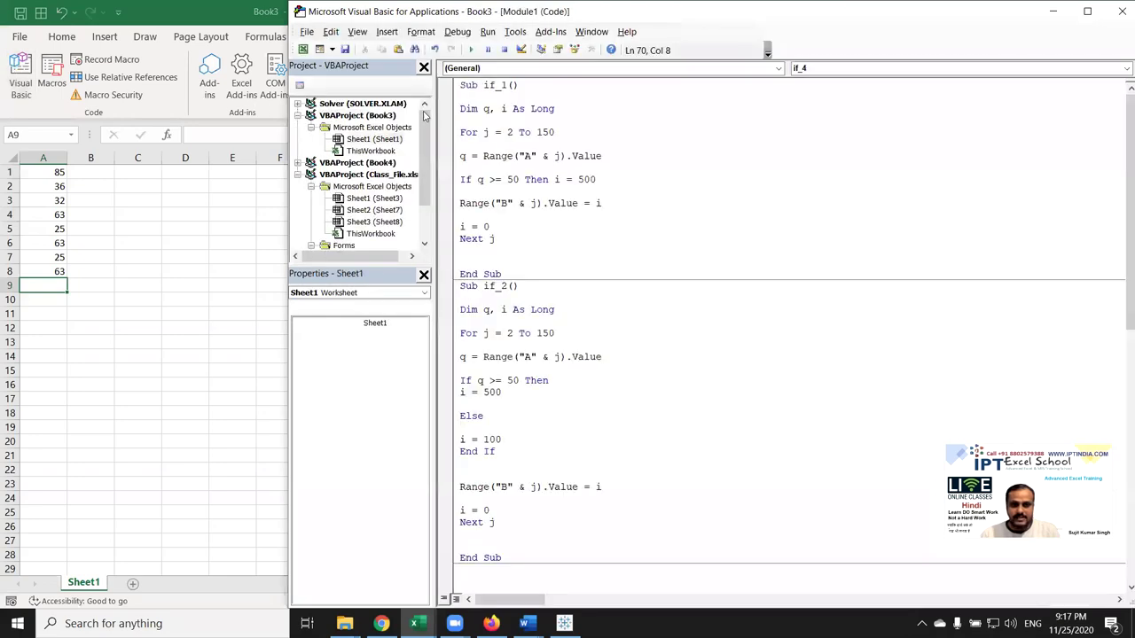
pyautogui.click(483, 143)
pyautogui.hotkey('ctrl', 'a')
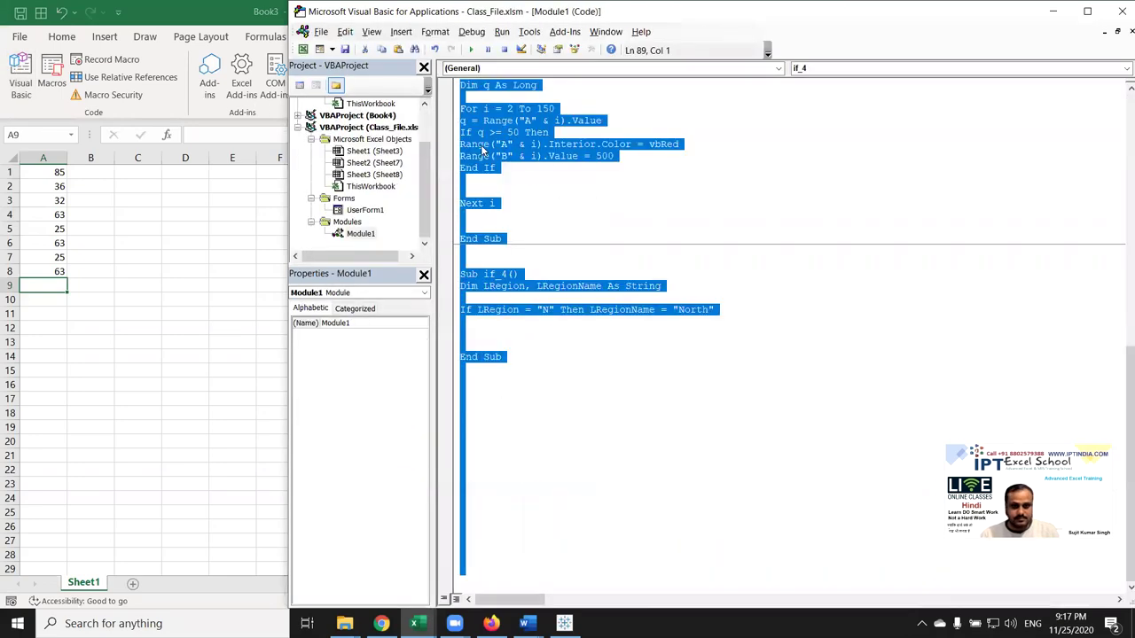
pyautogui.press('Delete')
# Step: Create an empty Sub loop_1 procedure in Module1
pyautogui.press('Return')
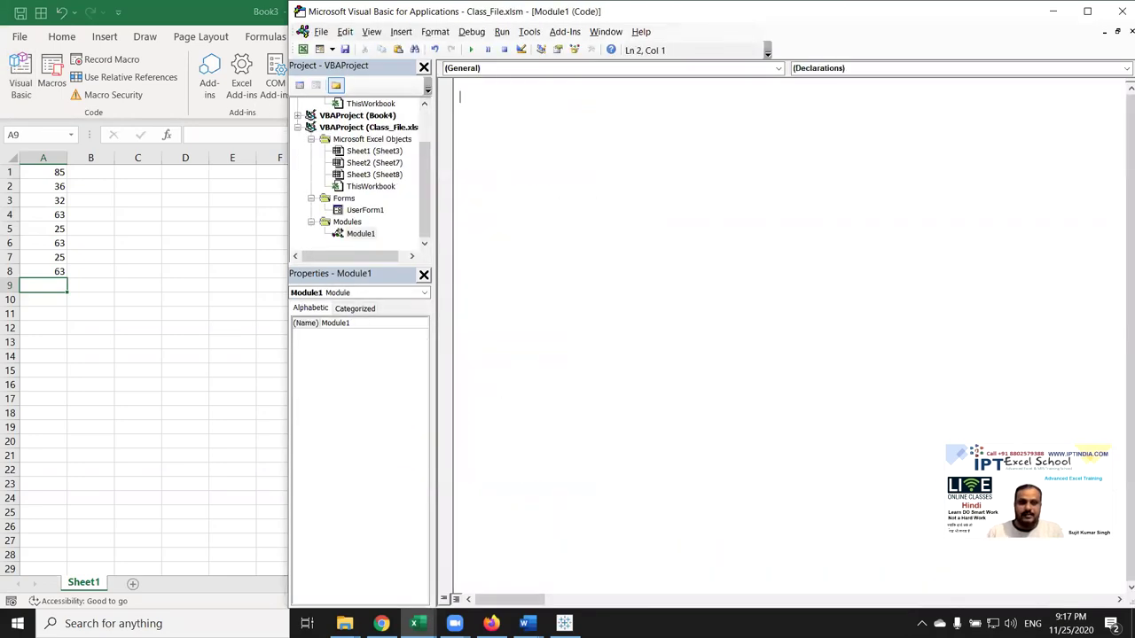
pyautogui.write('sub ')
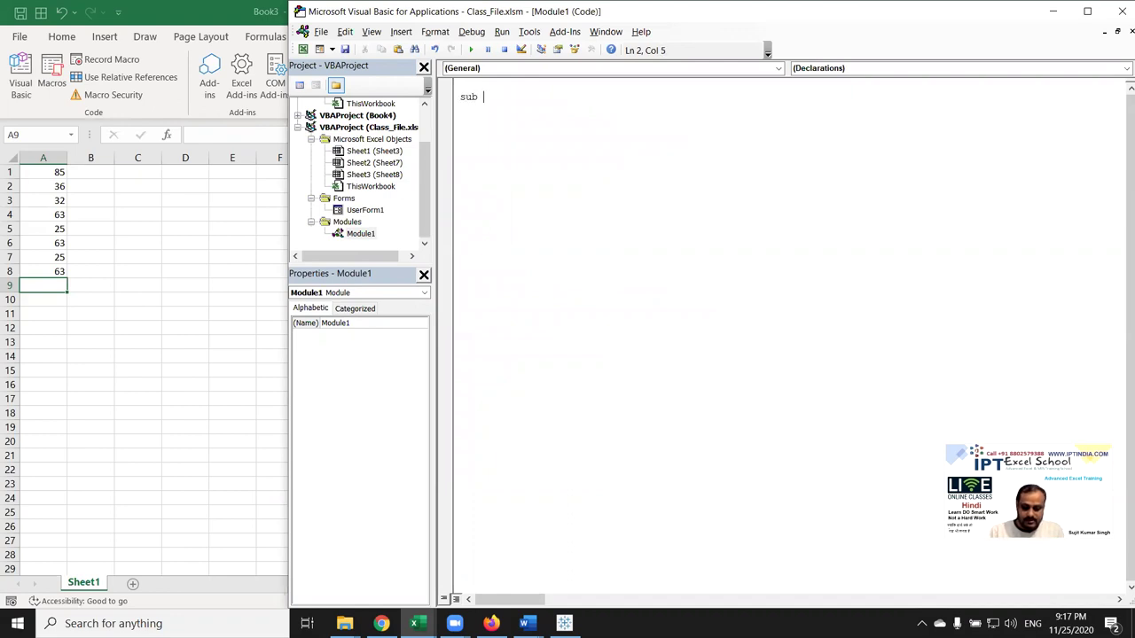
pyautogui.write('loo')
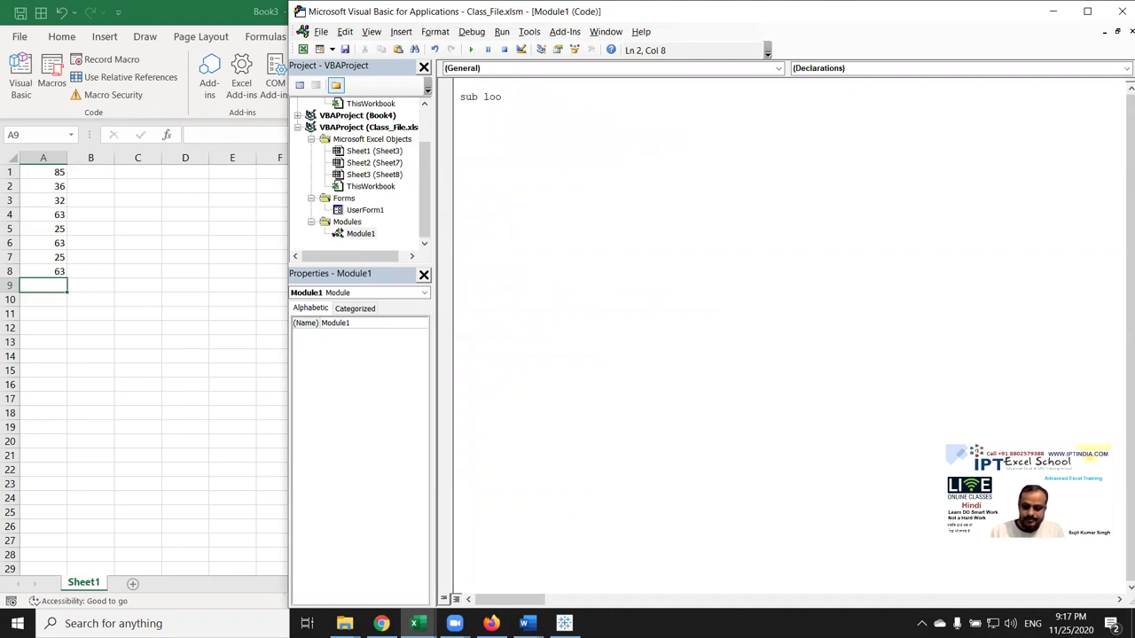
pyautogui.write('p_1')
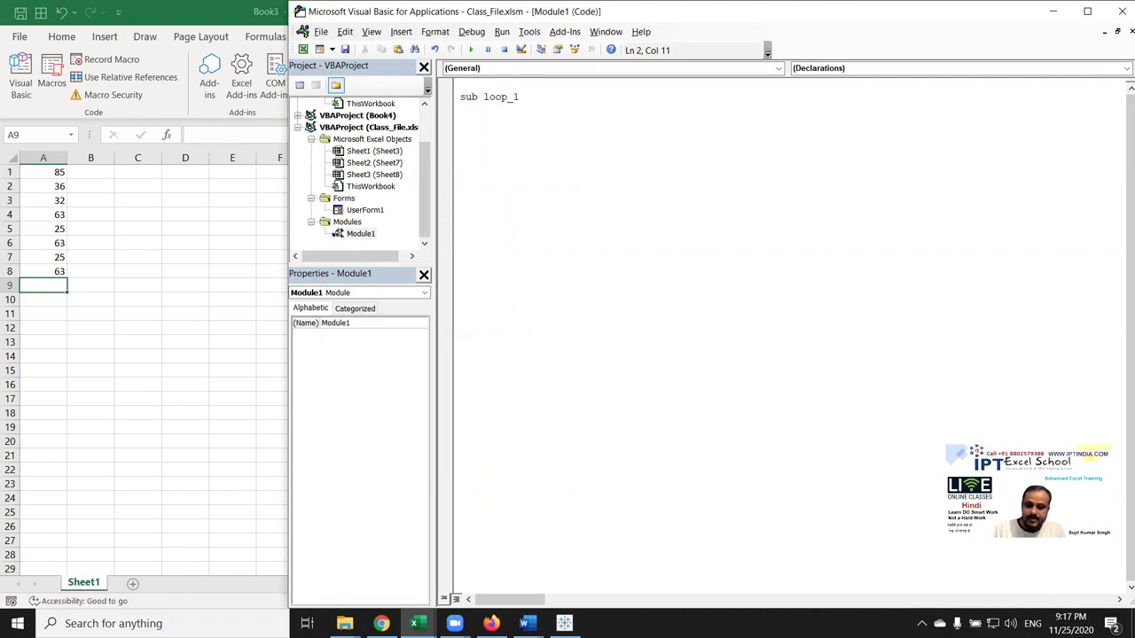
pyautogui.press('Return')
pyautogui.press('Return')
pyautogui.press('Return')
pyautogui.press('Return')
pyautogui.press('Up')
pyautogui.press('Up')
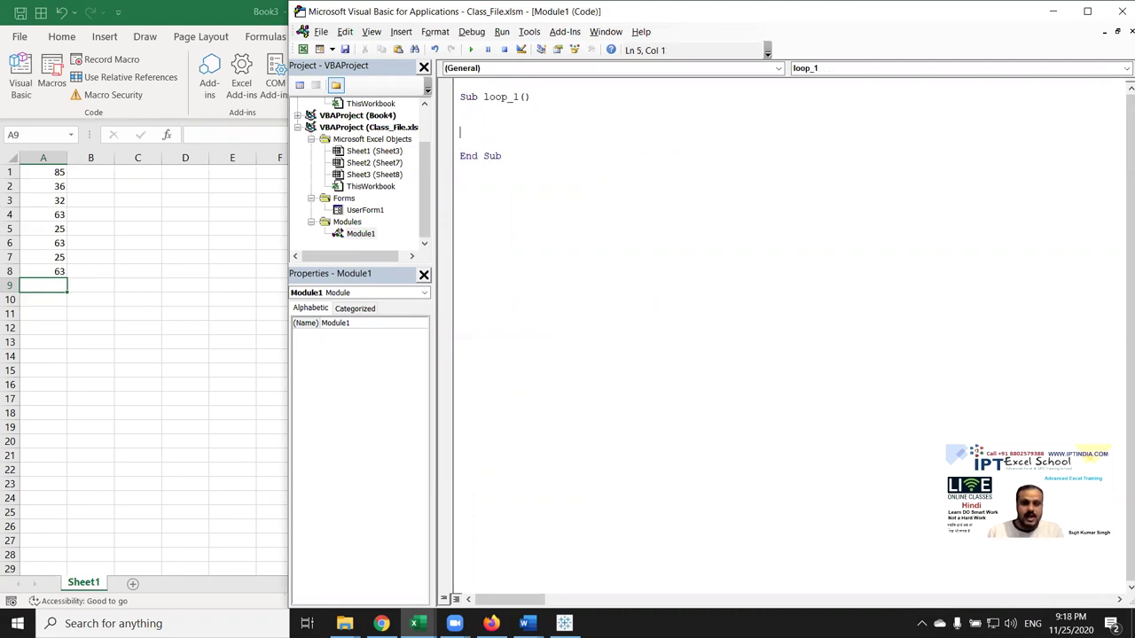
pyautogui.write('do while')
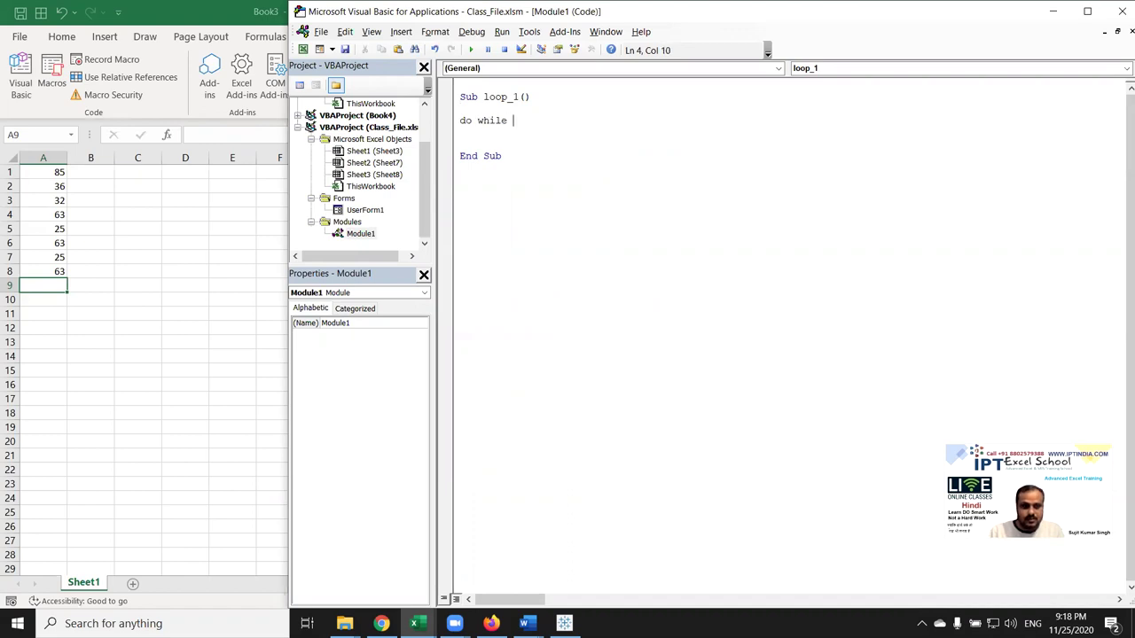
pyautogui.press('BackSpace')
pyautogui.press('BackSpace')
pyautogui.press('BackSpace')
pyautogui.press('BackSpace')
pyautogui.press('BackSpace')
pyautogui.press('BackSpace')
pyautogui.press('BackSpace')
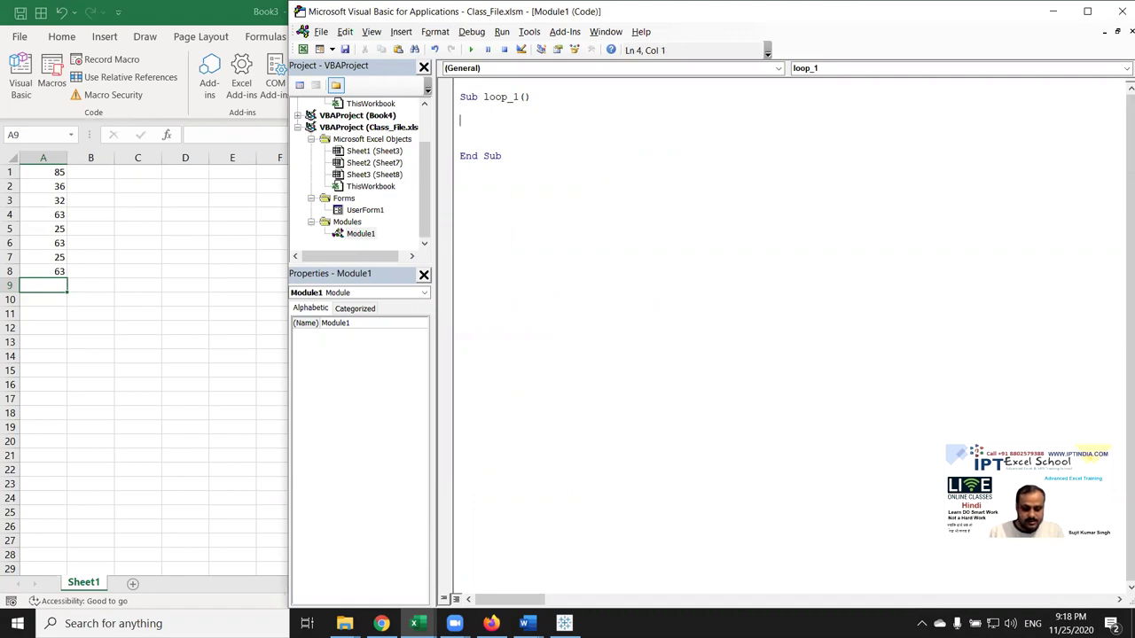
# Step: In loop_1, declare r As Integer, set r = 1, and begin Do While Cells(r, 1).Value <> 0
pyautogui.write('deim')
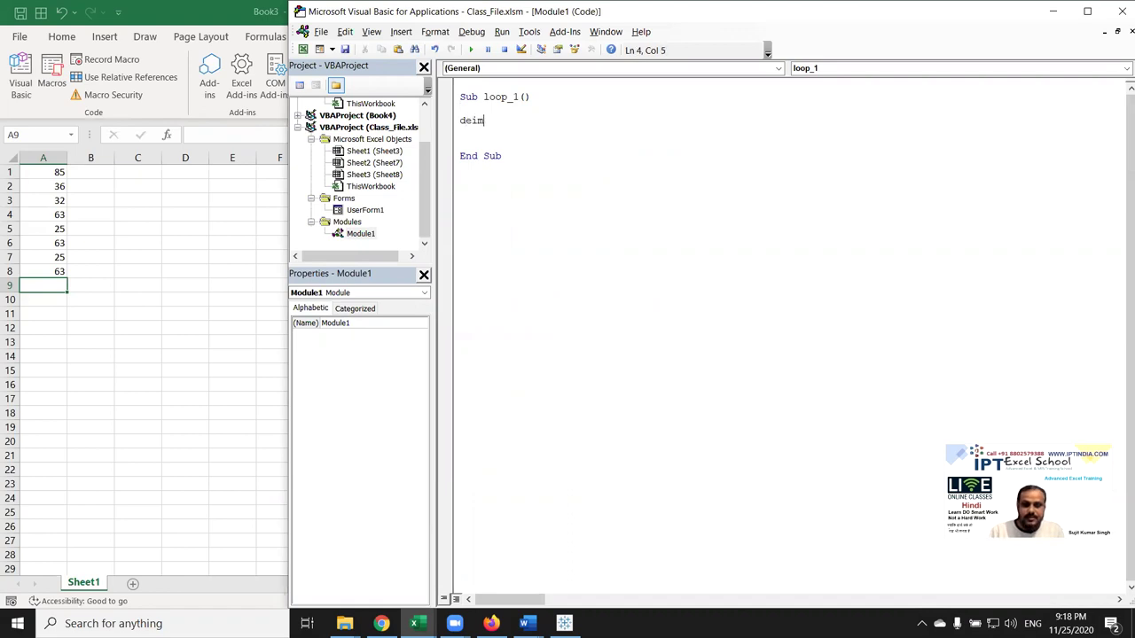
pyautogui.press('BackSpace')
pyautogui.press('BackSpace')
pyautogui.press('BackSpace')
pyautogui.press('BackSpace')
pyautogui.write('r as ')
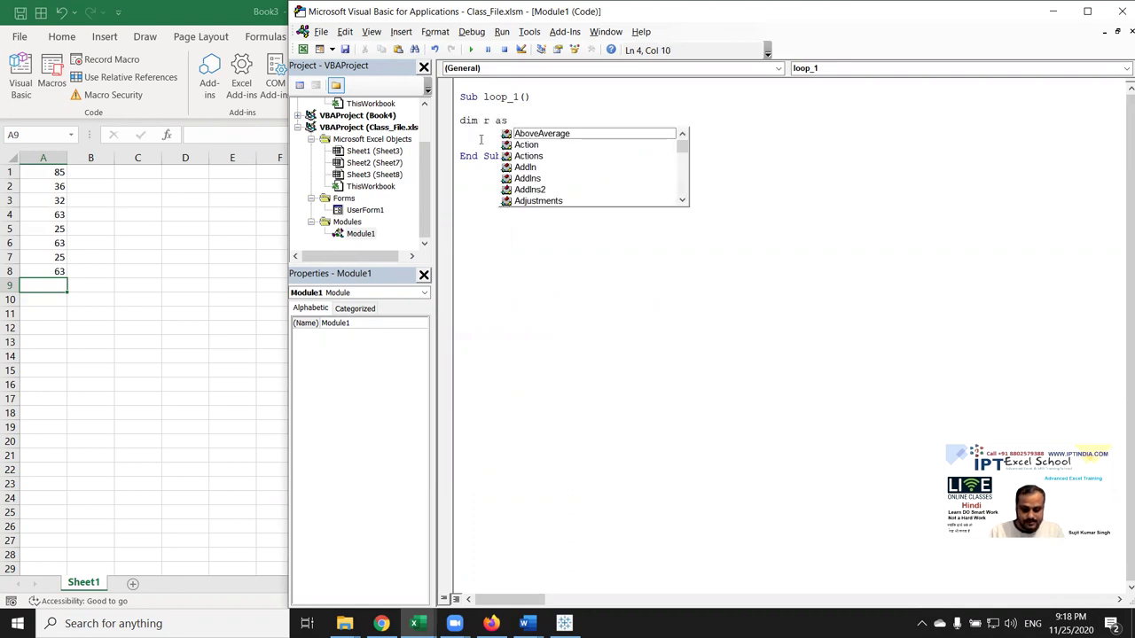
pyautogui.write('in')
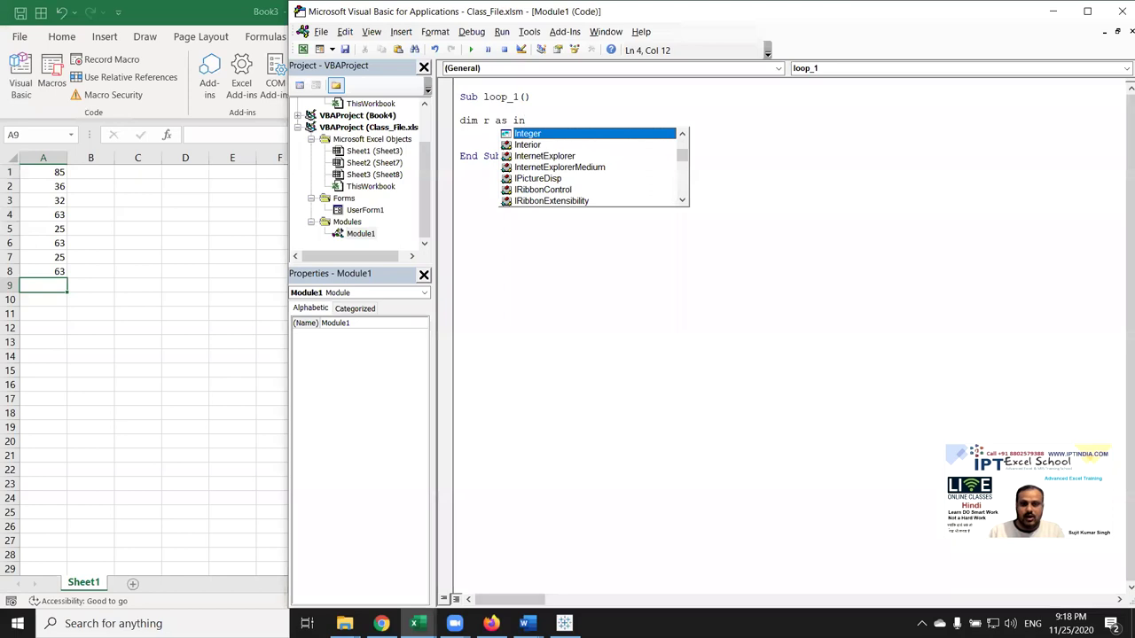
pyautogui.press('Return')
pyautogui.press('Return')
pyautogui.write('r=')
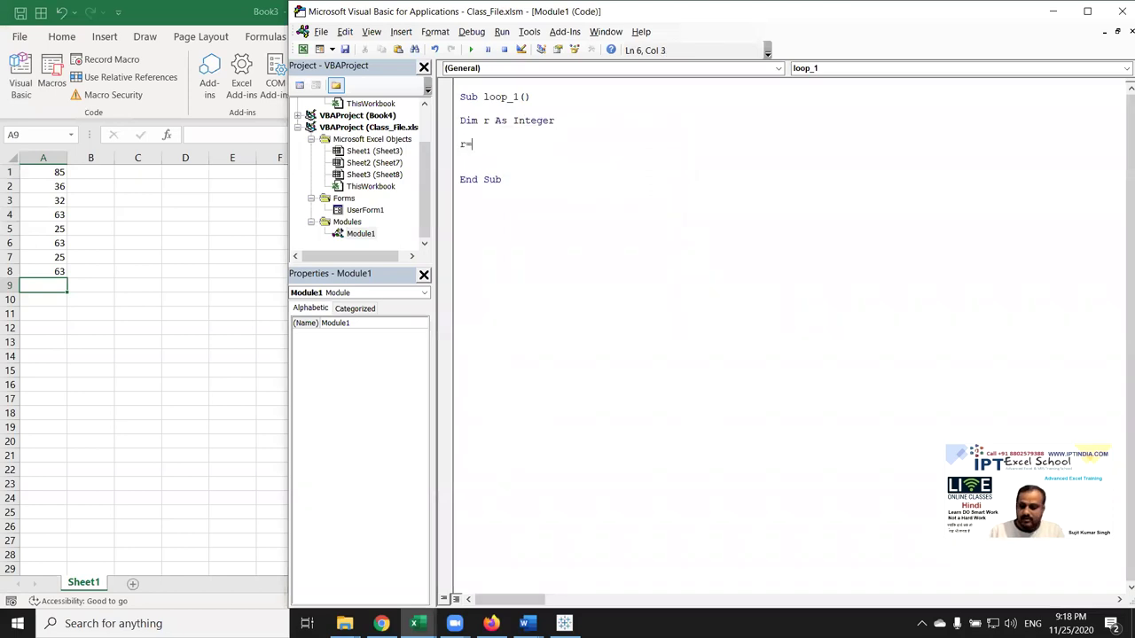
pyautogui.write('1')
pyautogui.press('Return')
pyautogui.press('Return')
pyautogui.write('do while cells(')
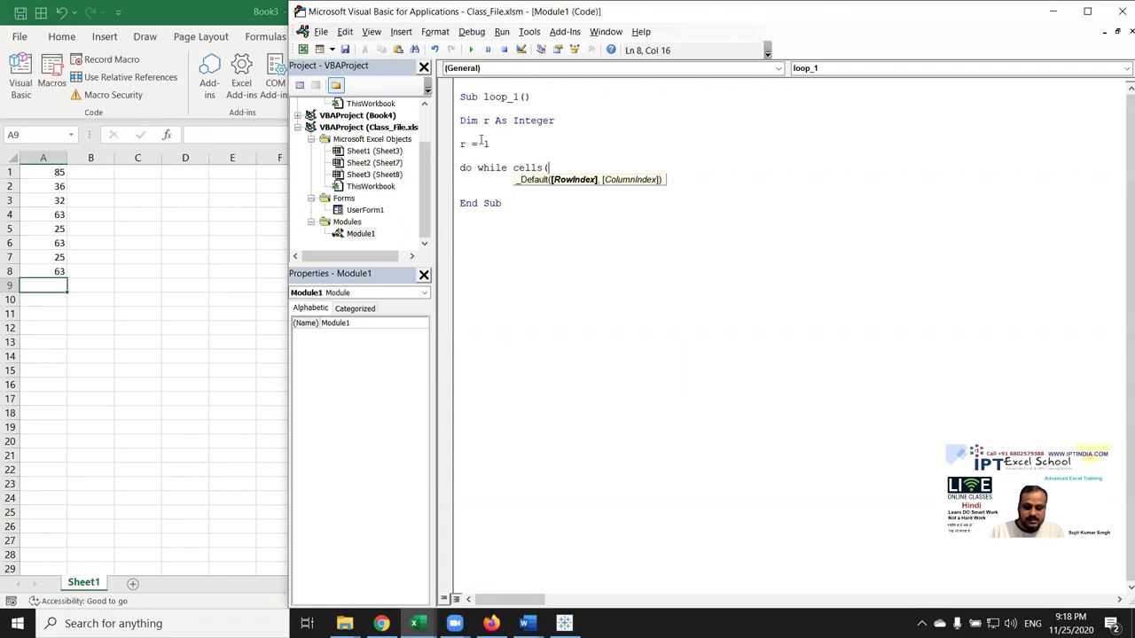
pyautogui.write('r,1')
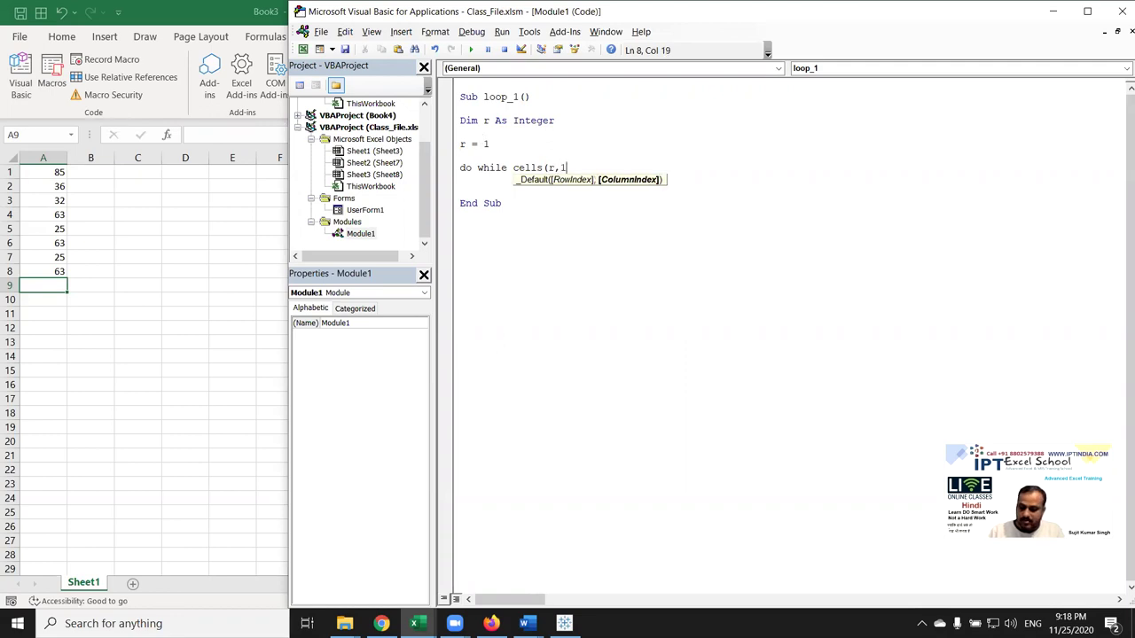
pyautogui.write(').value ')
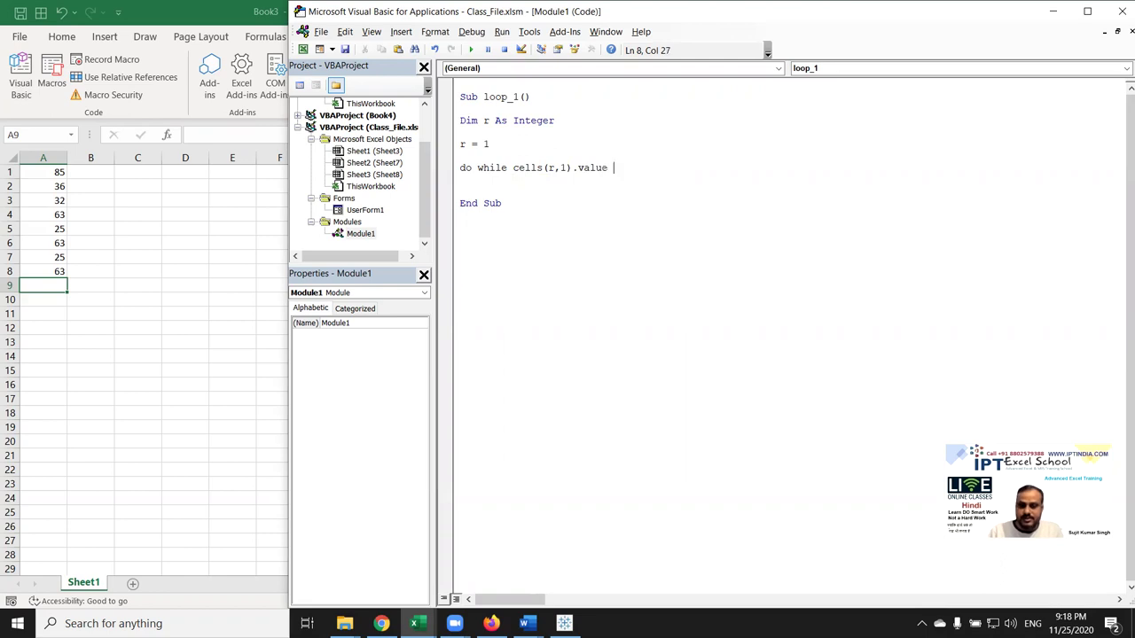
pyautogui.write('<> 10')
pyautogui.press('BackSpace')
pyautogui.press('BackSpace')
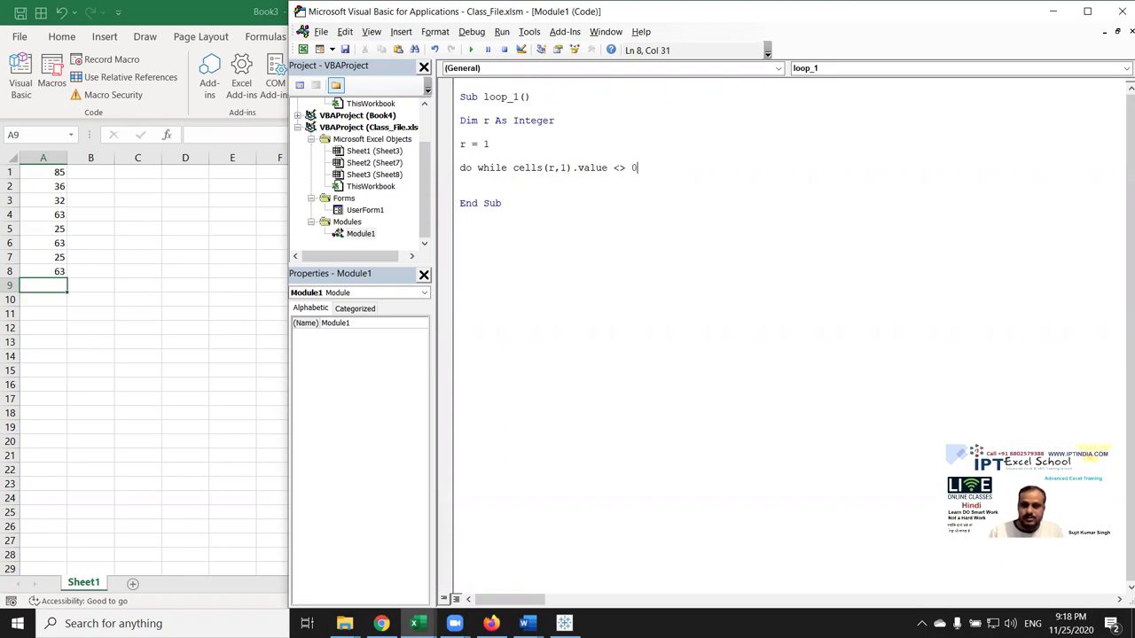
pyautogui.press('Return')
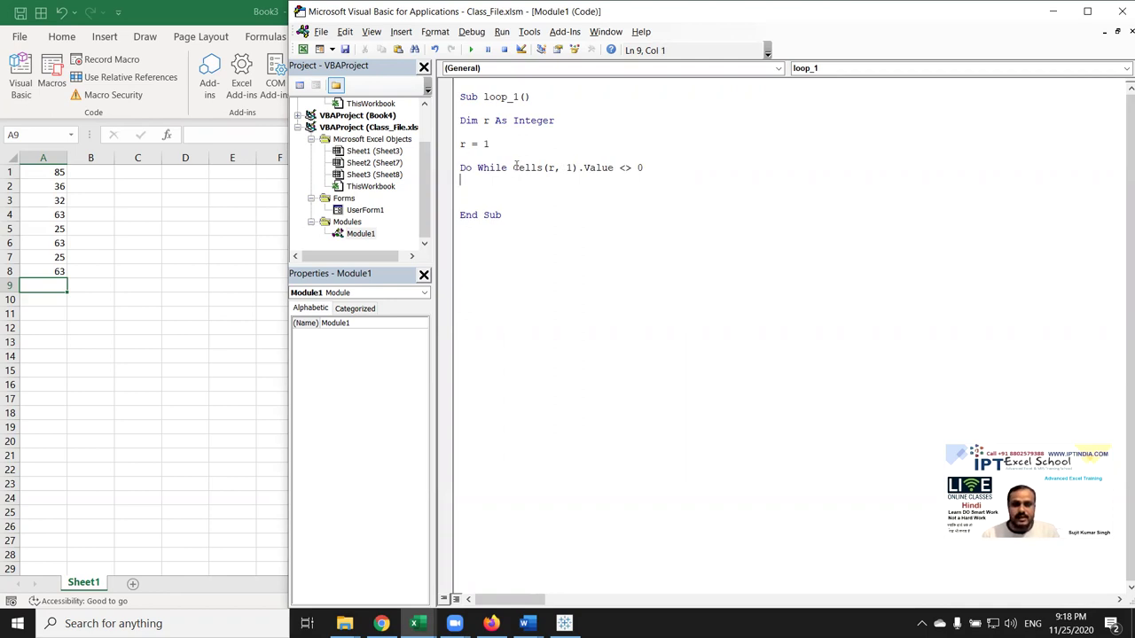
# Step: Add Cells(r, 1).Value = 500 and a closing Loop inside the Do While block
pyautogui.moveTo(513, 167); pyautogui.dragTo(615, 168)
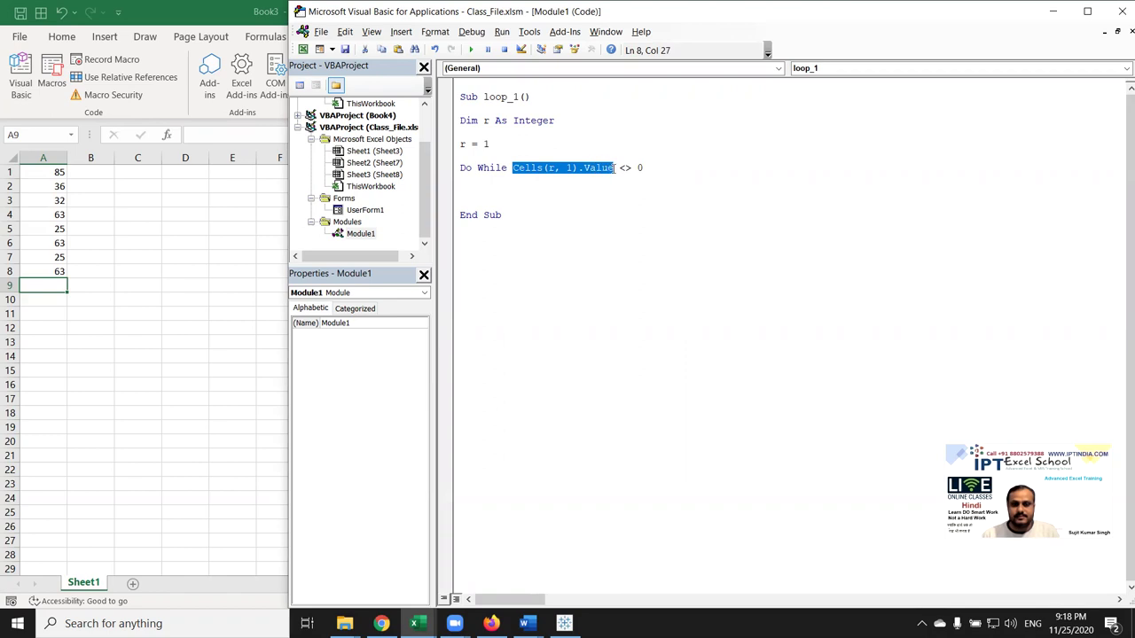
pyautogui.hotkey('ctrl', 'c')
pyautogui.click(488, 180)
pyautogui.hotkey('ctrl', 'v')
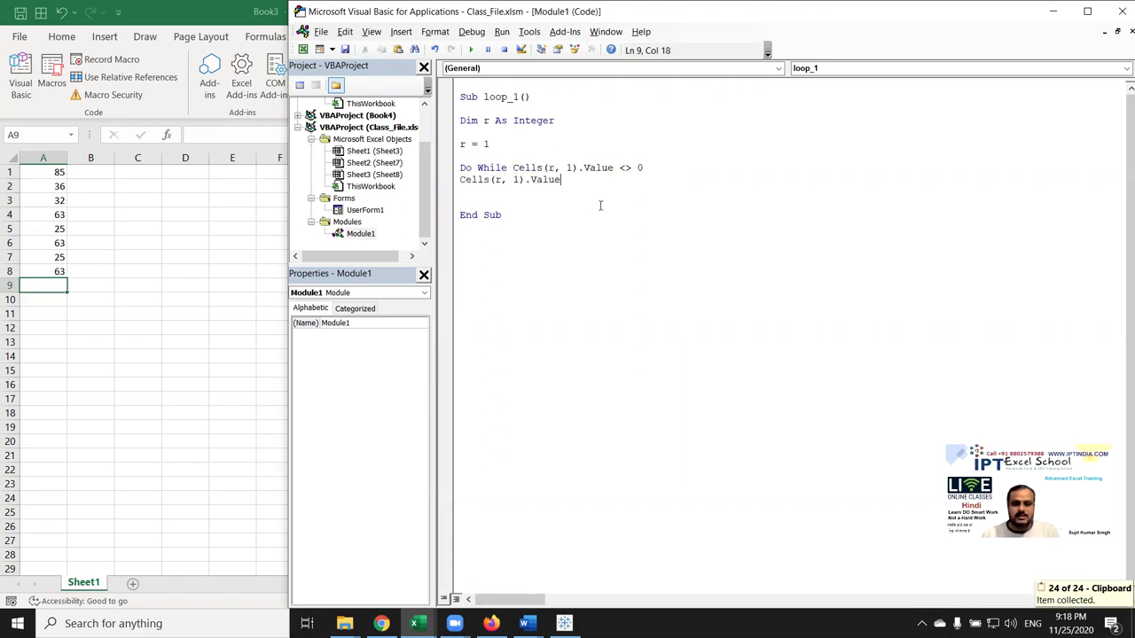
pyautogui.write('500')
pyautogui.press('Return')
pyautogui.write('loop')
pyautogui.click(584, 256)
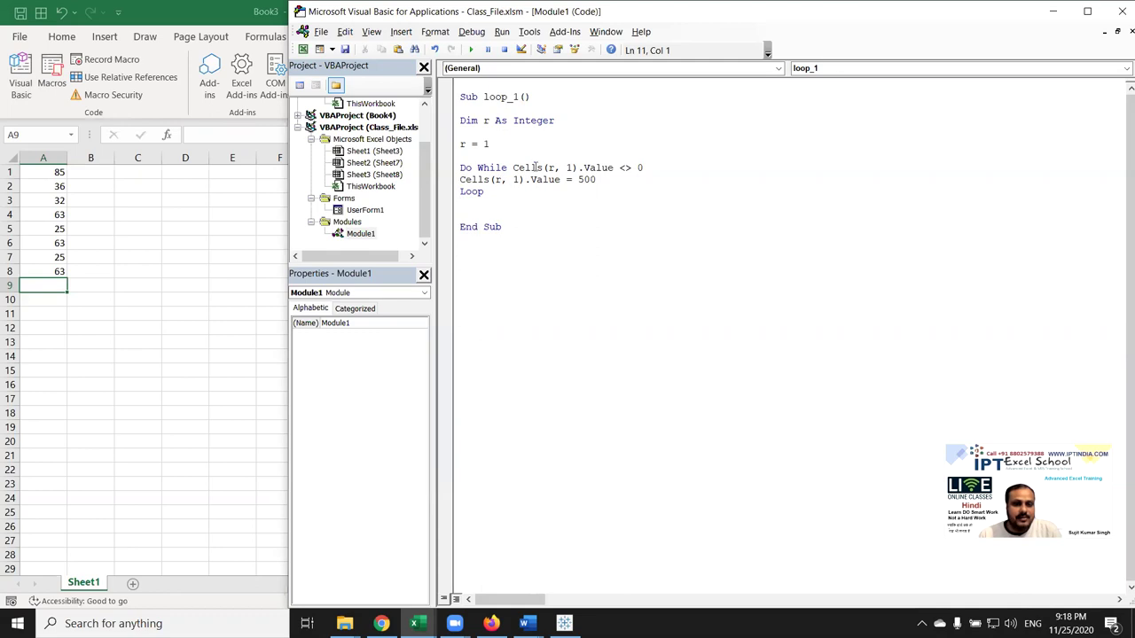
# Step: Insert r = r + 1 before Loop and run loop_1, filling A1:A8 with 500
pyautogui.moveTo(508, 168); pyautogui.dragTo(648, 171)
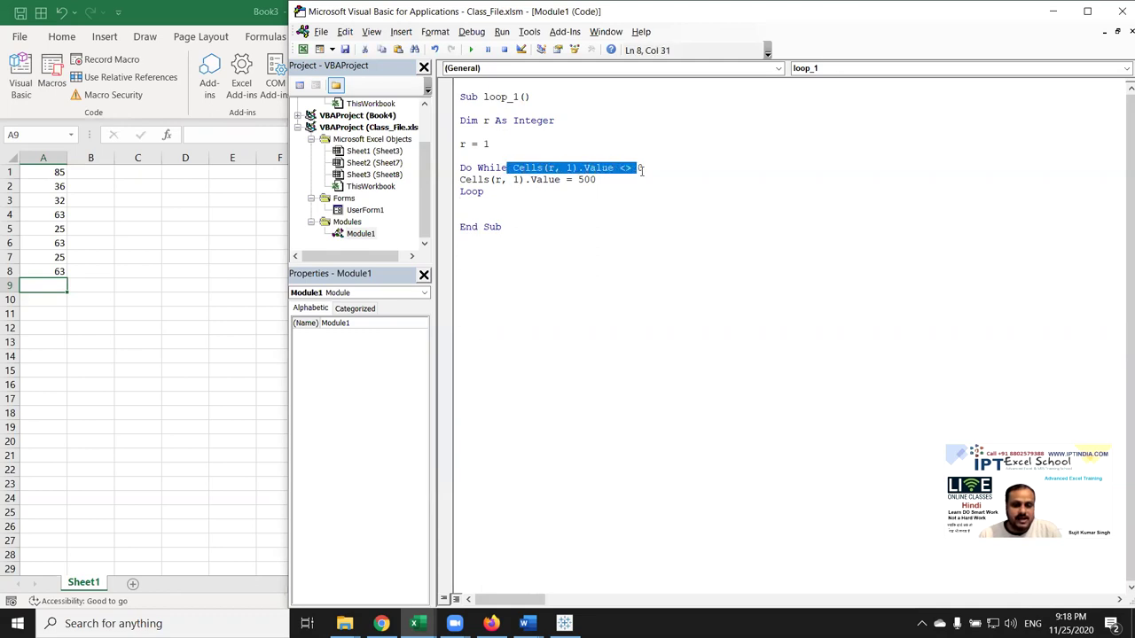
pyautogui.click(461, 192)
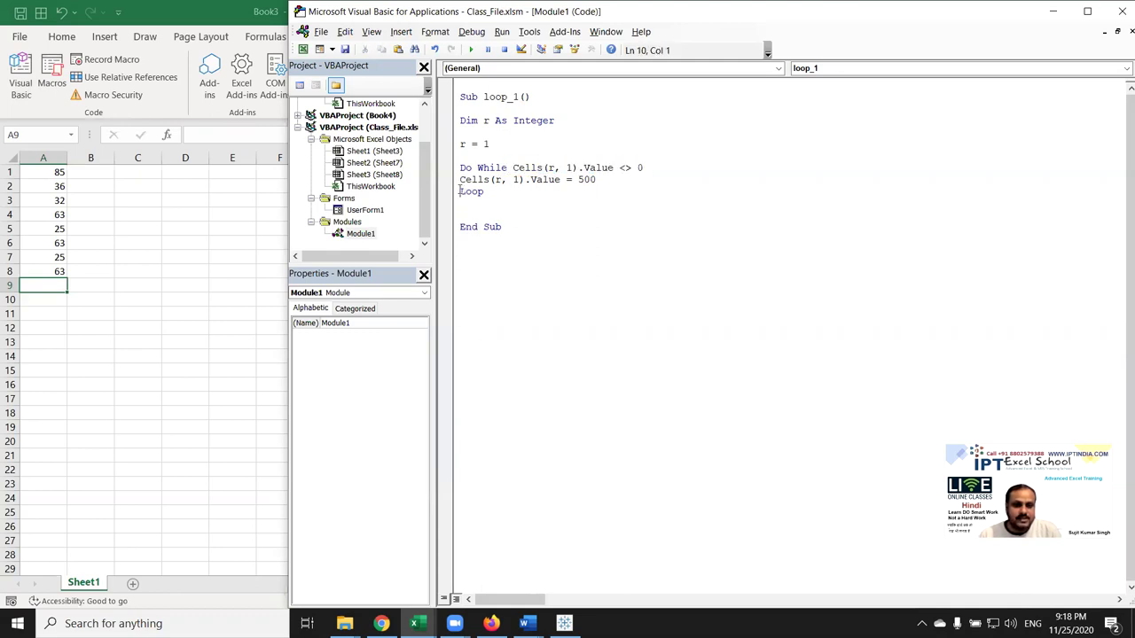
pyautogui.press('Return')
pyautogui.press('Up')
pyautogui.write('r=r+1')
pyautogui.click(469, 228)
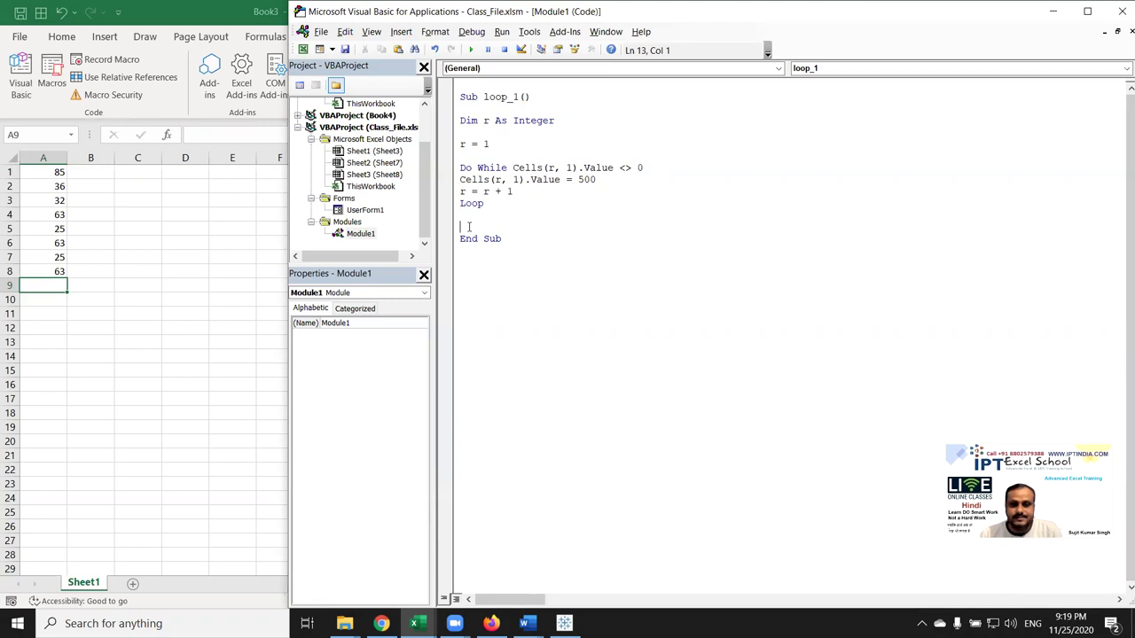
pyautogui.click(484, 192)
pyautogui.click(471, 49)
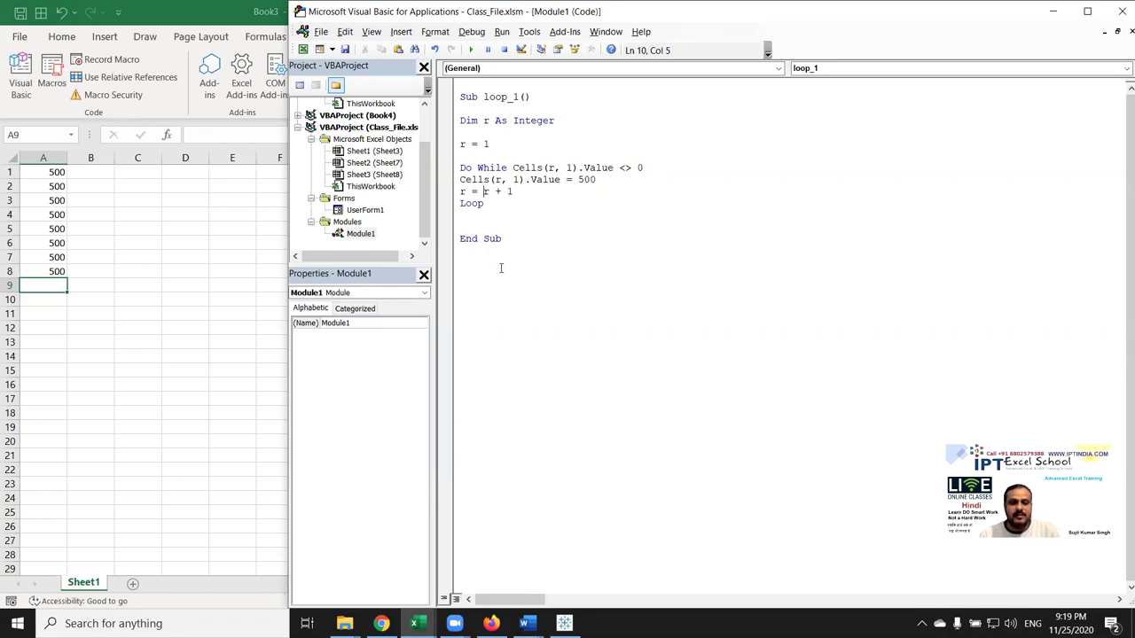
# Step: Re-enter column A values 85, 65, 36, 25, 63, 45, 25, 62 from A1, then return to VBA
pyautogui.click(40, 173)
pyautogui.write('85')
pyautogui.press('Return')
pyautogui.press('Return')
pyautogui.write('36')
pyautogui.press('Return')
pyautogui.write('25')
pyautogui.press('Return')
pyautogui.write('63')
pyautogui.press('Return')
pyautogui.write('45')
pyautogui.press('Return')
pyautogui.write('25')
pyautogui.press('Return')
pyautogui.write('62')
pyautogui.press('Return')
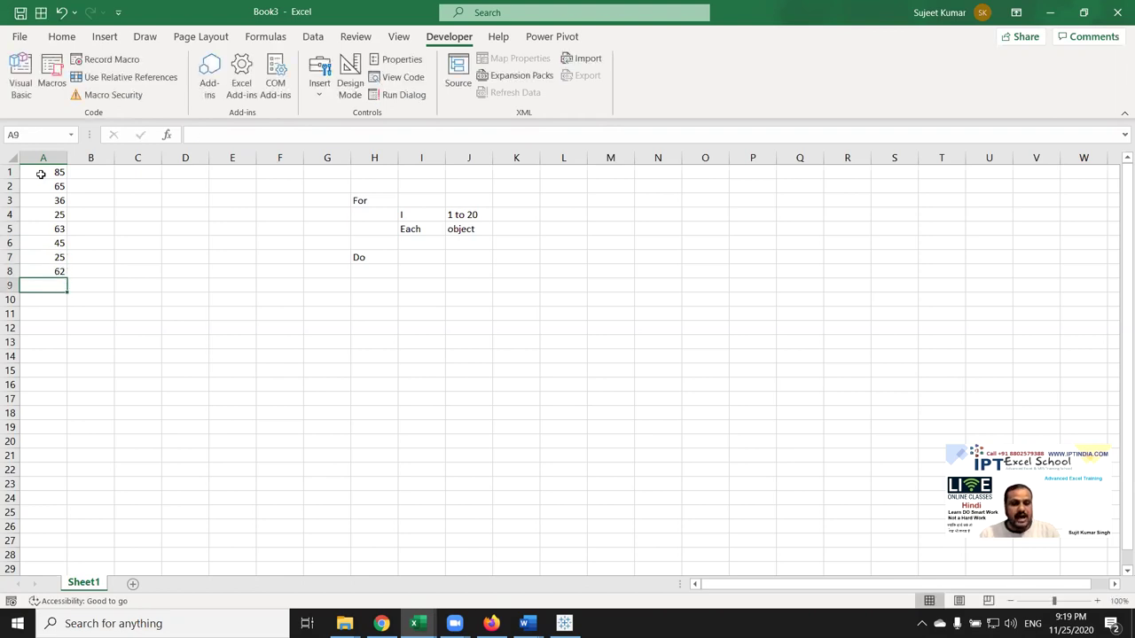
pyautogui.hotkey('alt', 'F11')
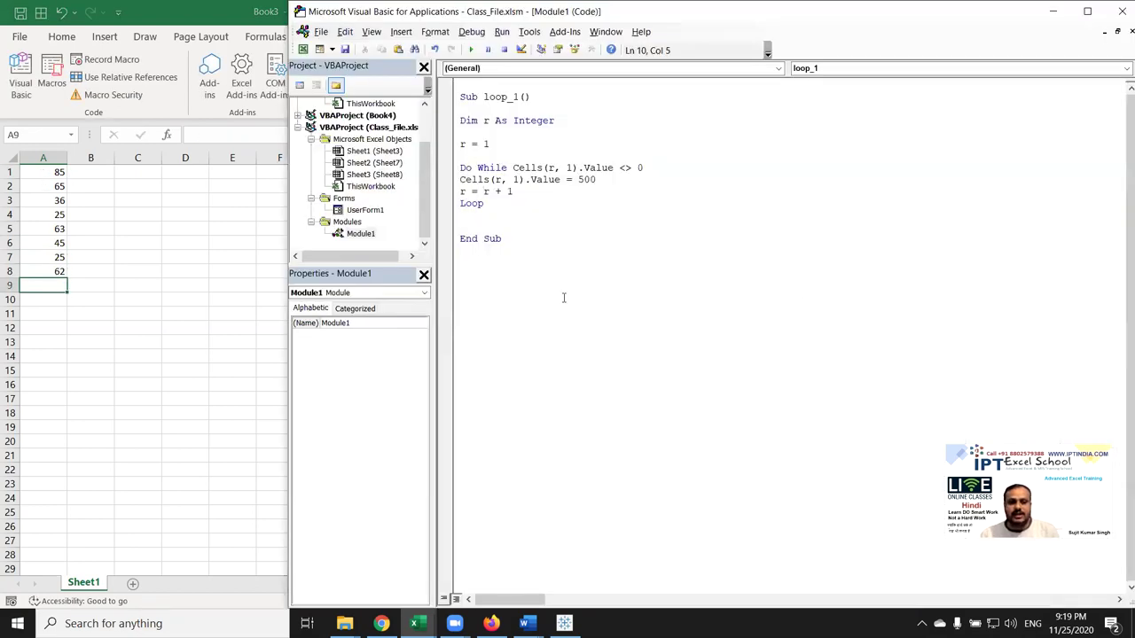
# Step: Add a new Sub loop_2 procedure below loop_1
pyautogui.hotkey('ctrl', 'End')
pyautogui.write('sub ')
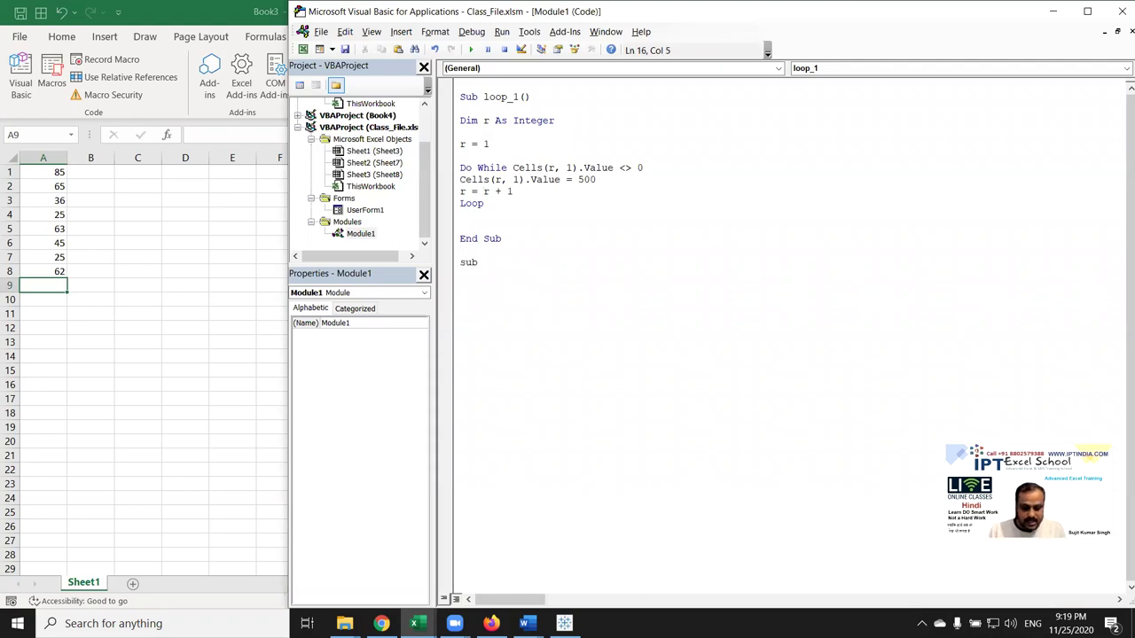
pyautogui.write('loop_1')
pyautogui.press('BackSpace')
pyautogui.write('2(')
pyautogui.press('Return')
pyautogui.press('Return')
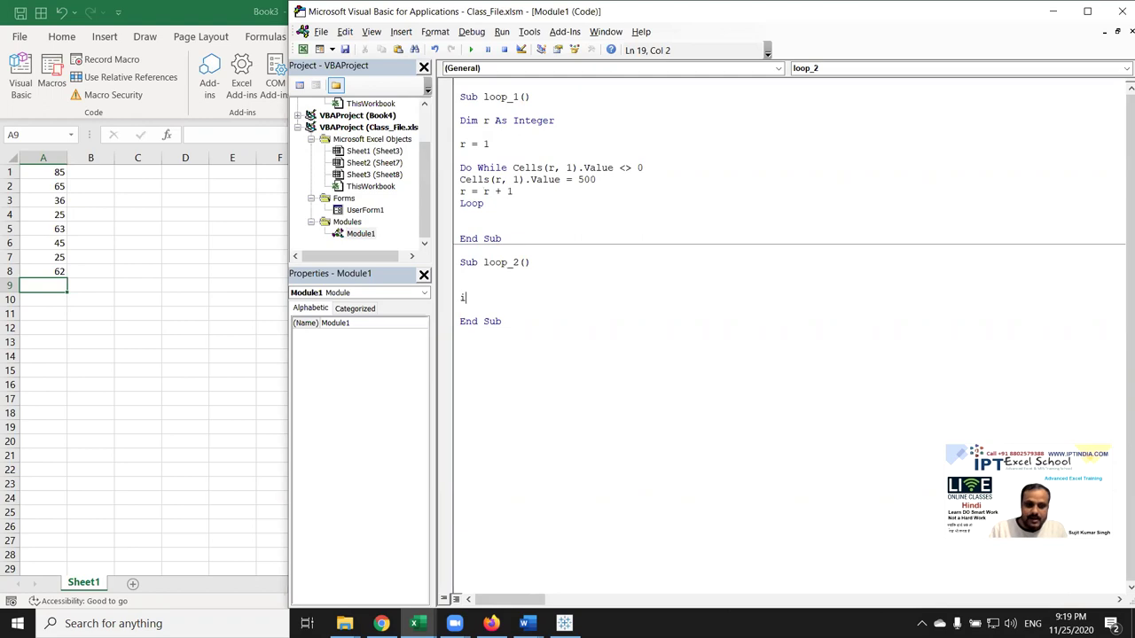
# Step: In loop_2, declare Dim s As String and assign s = InputBox("Enter Name")
pyautogui.write('dim s as ')
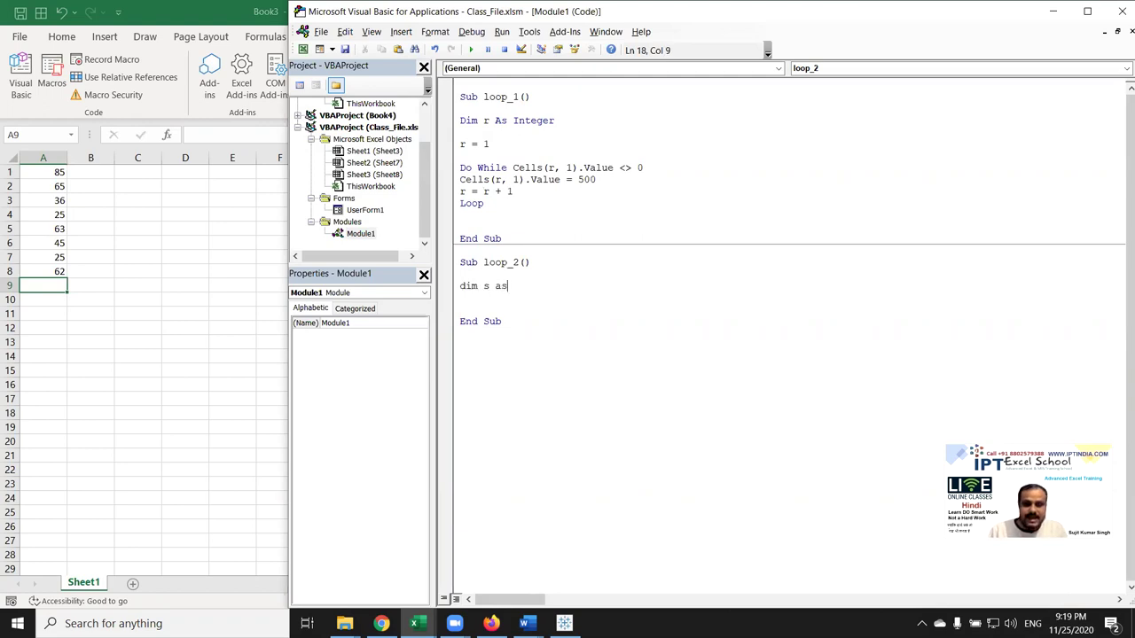
pyautogui.write('t')
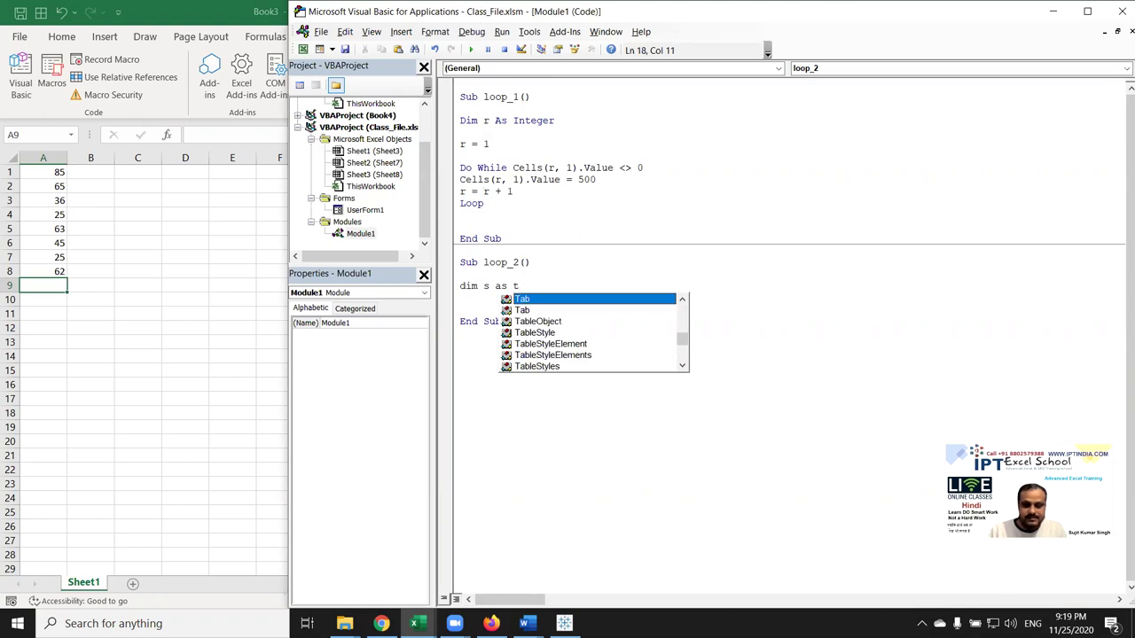
pyautogui.press('BackSpace')
pyautogui.write('s Str')
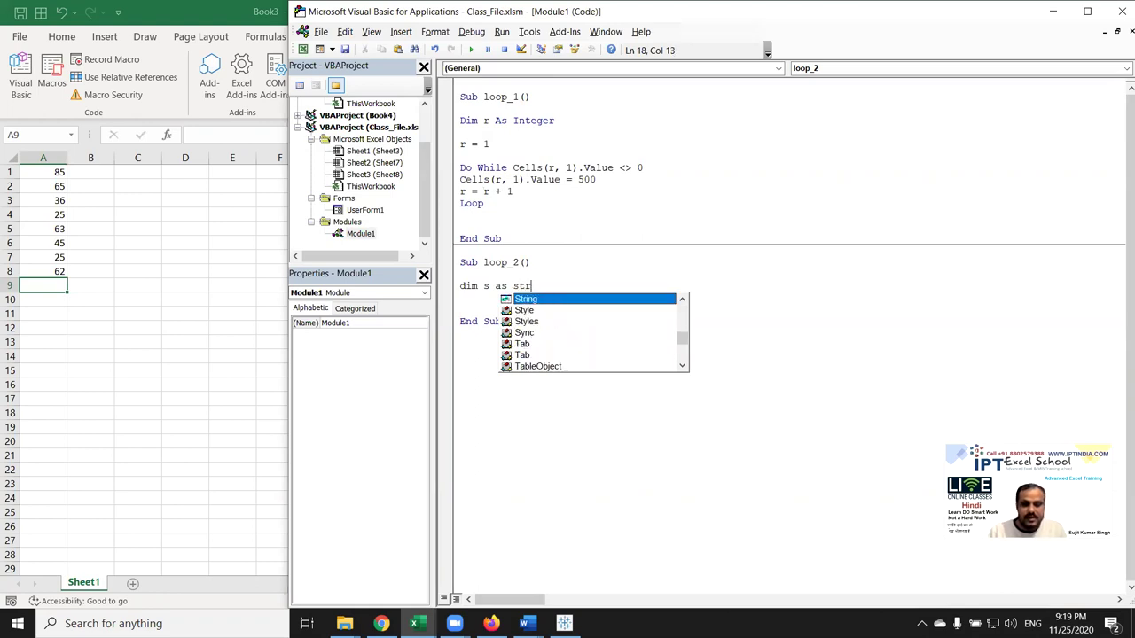
pyautogui.press('Tab')
pyautogui.press('Return')
pyautogui.press('Return')
pyautogui.write('s')
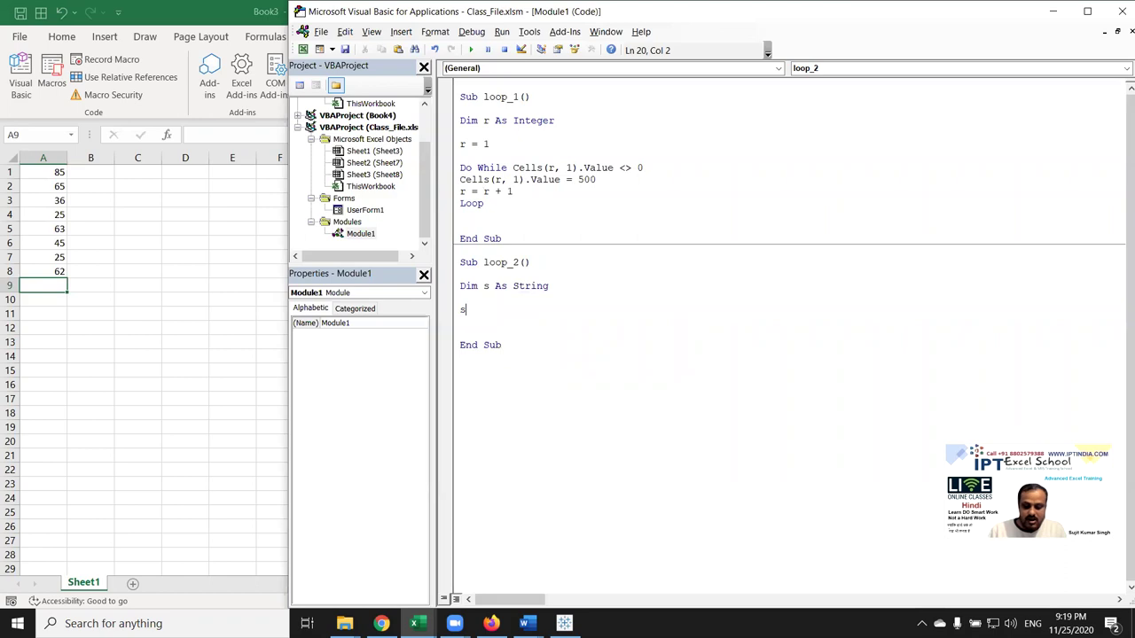
pyautogui.write('=inputbox')
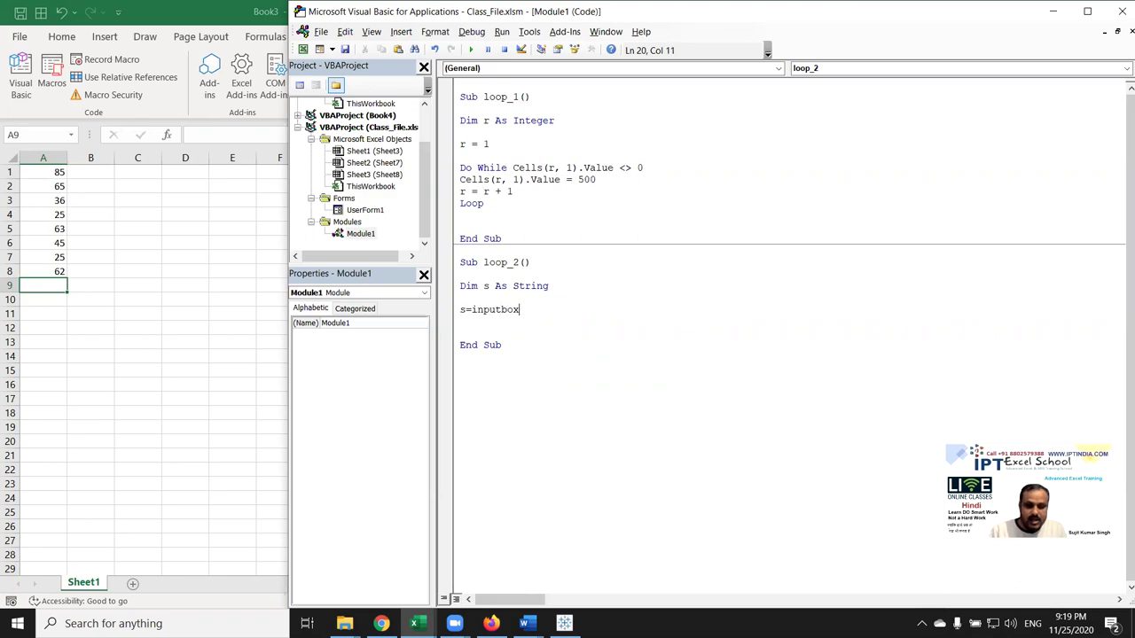
pyautogui.write('("Enter Name"')
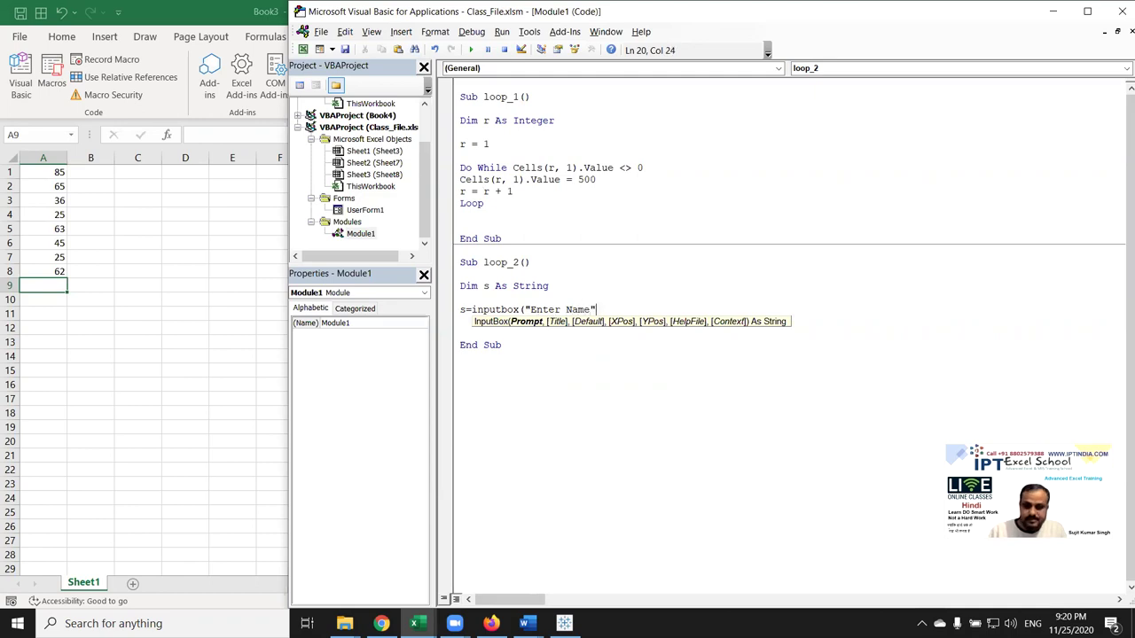
pyautogui.press('Return')
pyautogui.write(')')
pyautogui.press('Return')
pyautogui.press('Return')
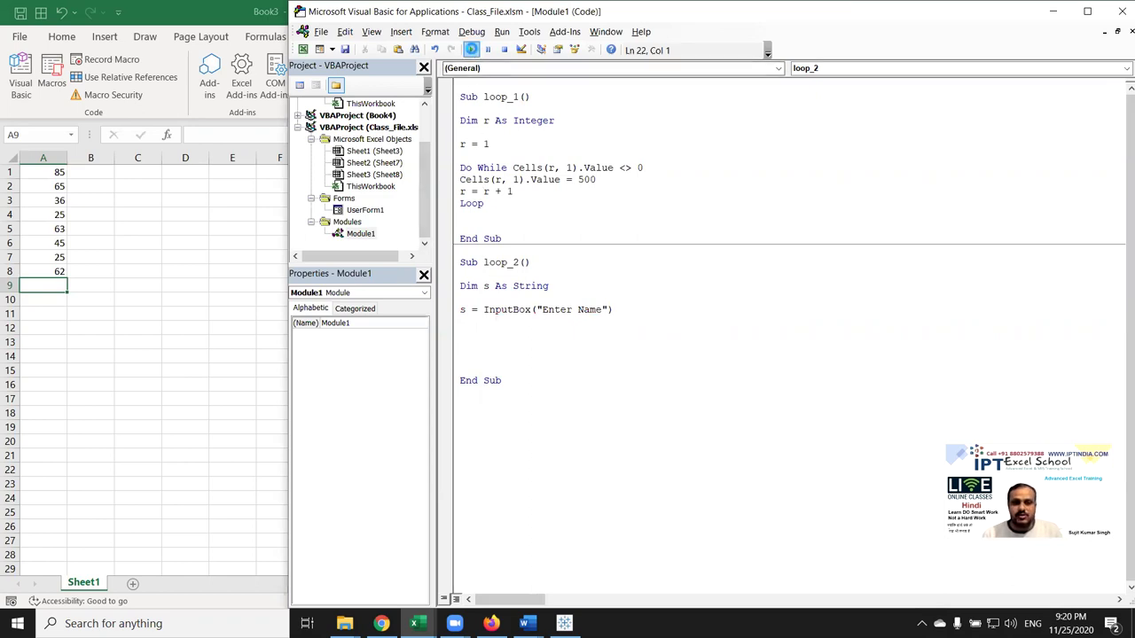
pyautogui.click(470, 49)
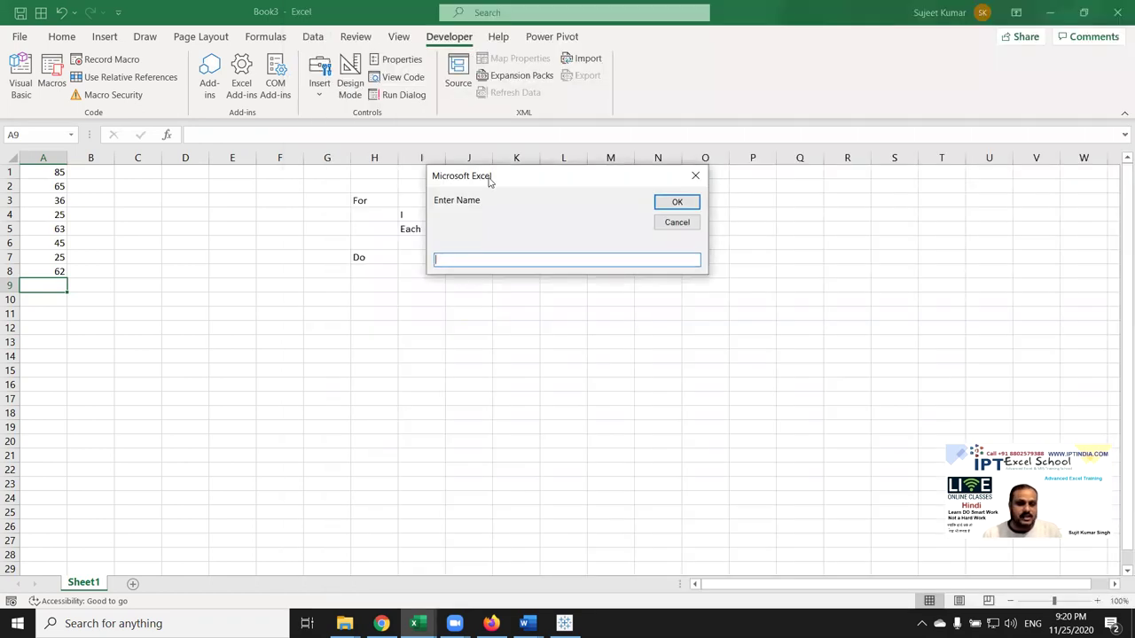
pyautogui.moveTo(488, 180); pyautogui.dragTo(408, 257)
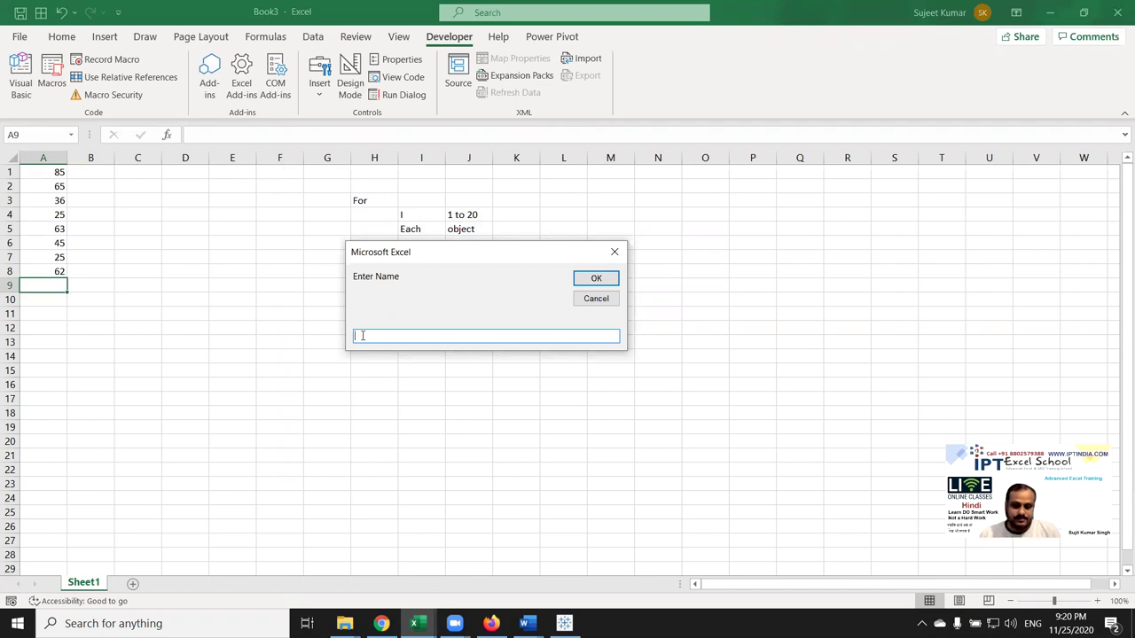
pyautogui.write('puja')
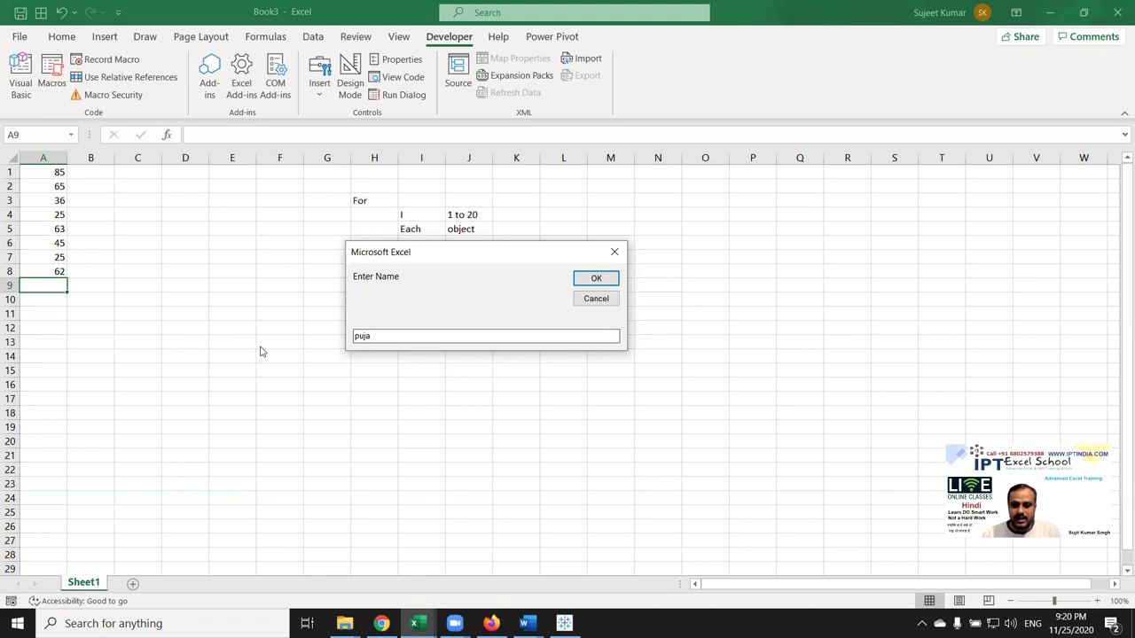
pyautogui.doubleClick(411, 335)
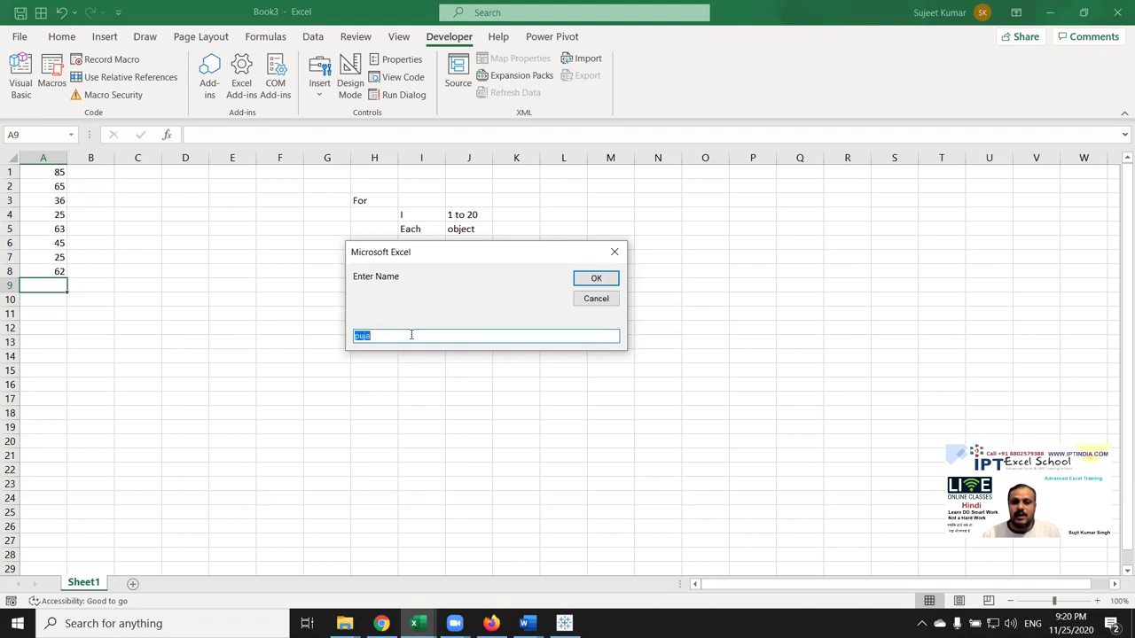
pyautogui.click(587, 299)
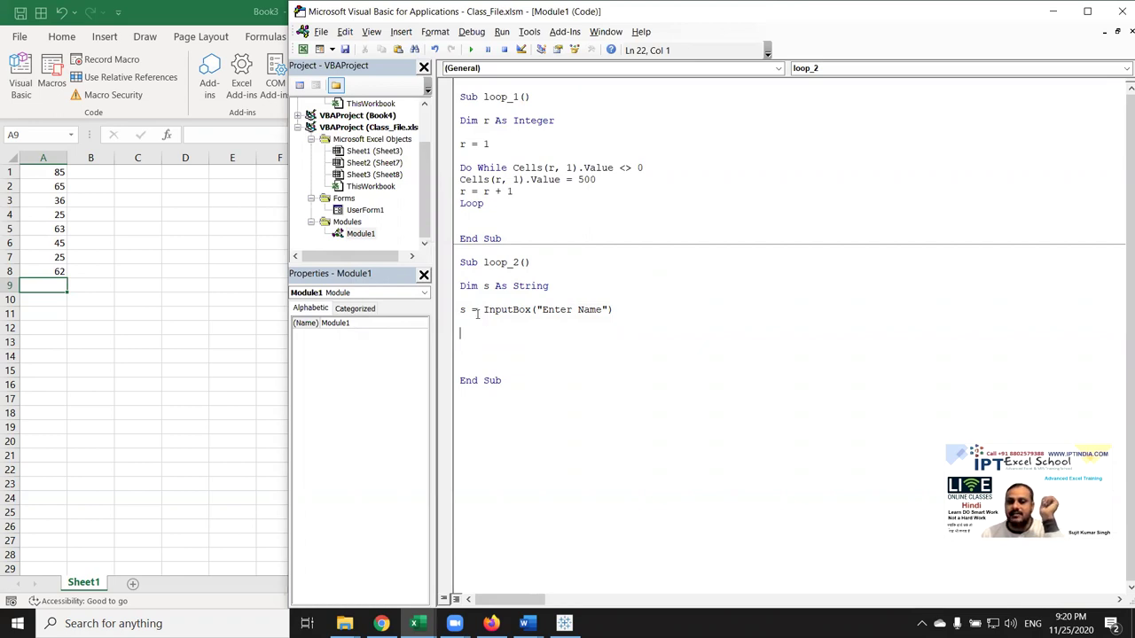
# Step: Put Do While s <> "" above the InputBox line and Loop below it
pyautogui.moveTo(483, 309); pyautogui.dragTo(614, 310)
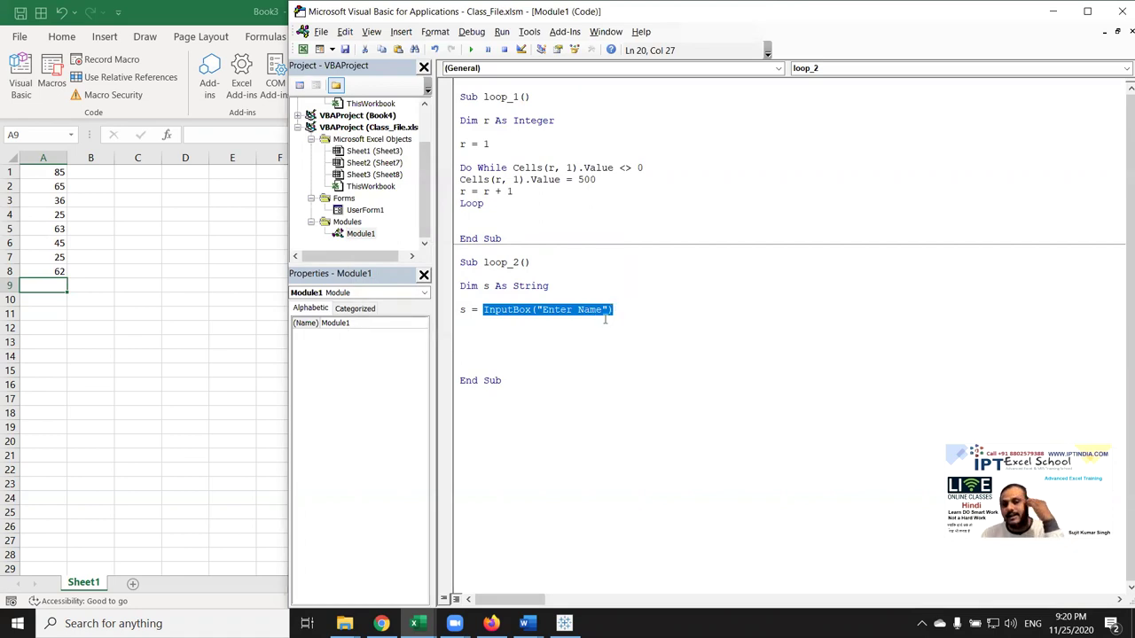
pyautogui.click(471, 302)
pyautogui.press('Return')
pyautogui.press('Return')
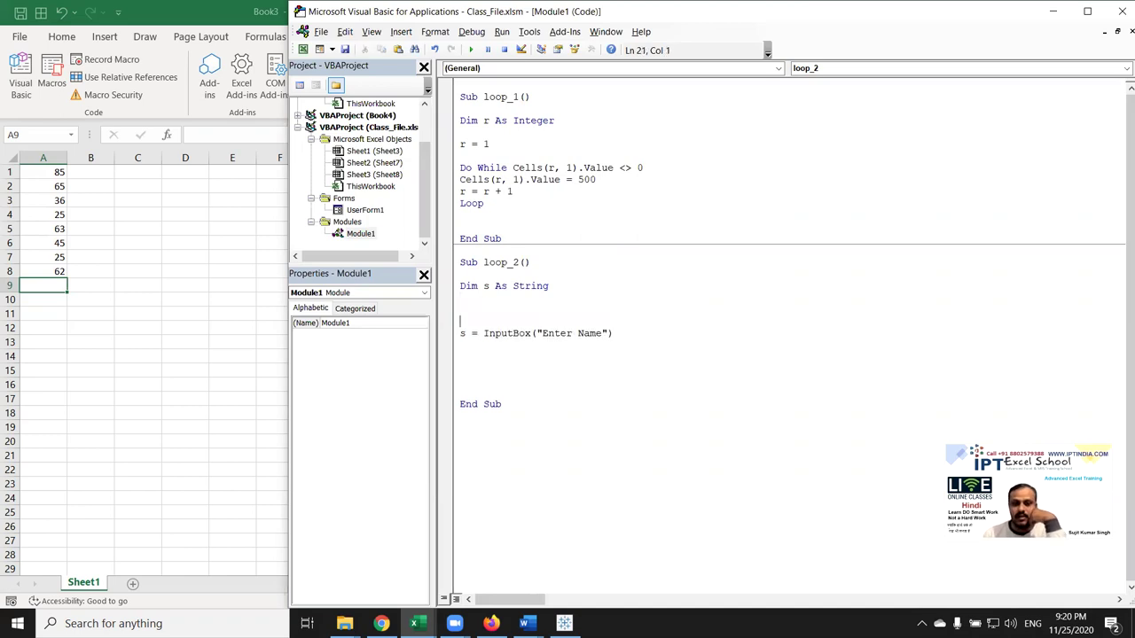
pyautogui.write('w')
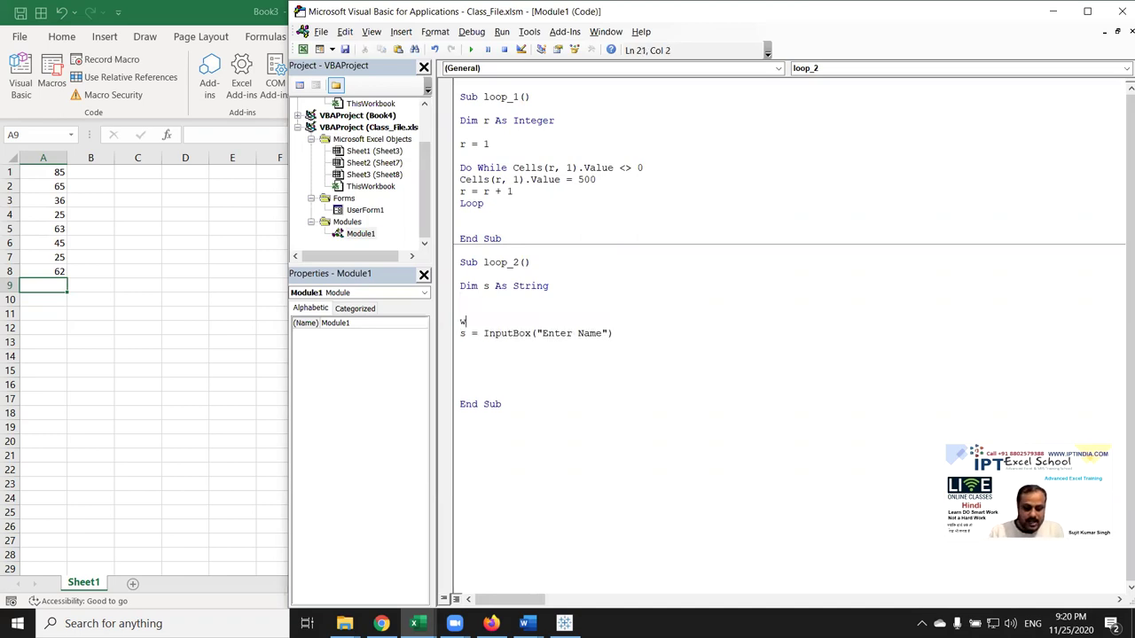
pyautogui.press('BackSpace')
pyautogui.write('do while ')
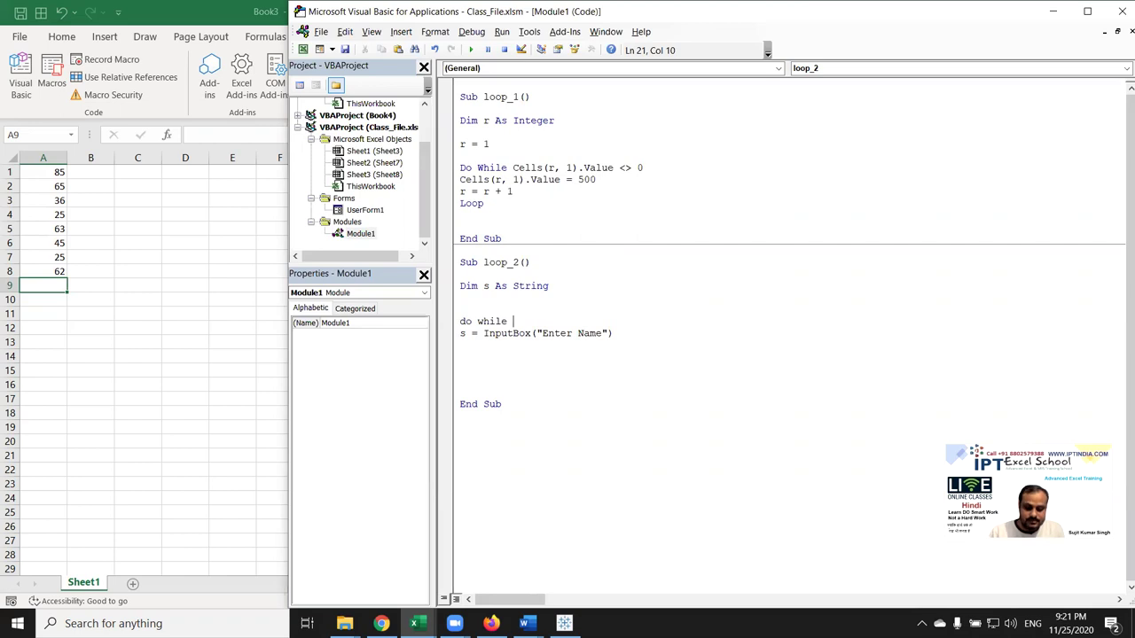
pyautogui.write('s<>')
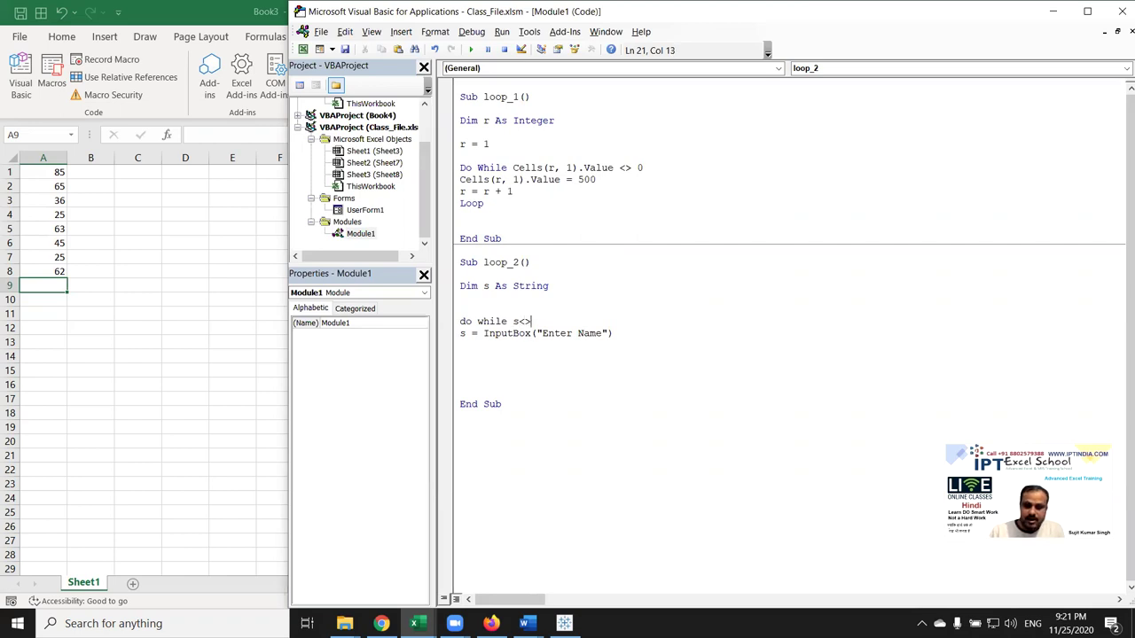
pyautogui.write('""')
pyautogui.press('Down')
pyautogui.press('Down')
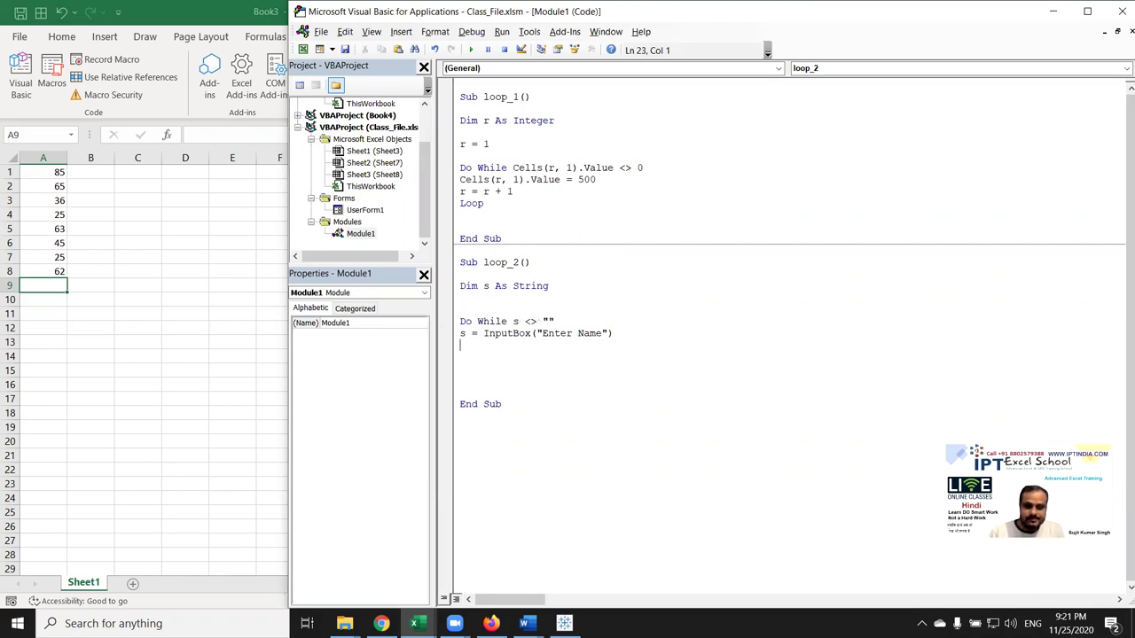
pyautogui.write('loop')
pyautogui.press('Return')
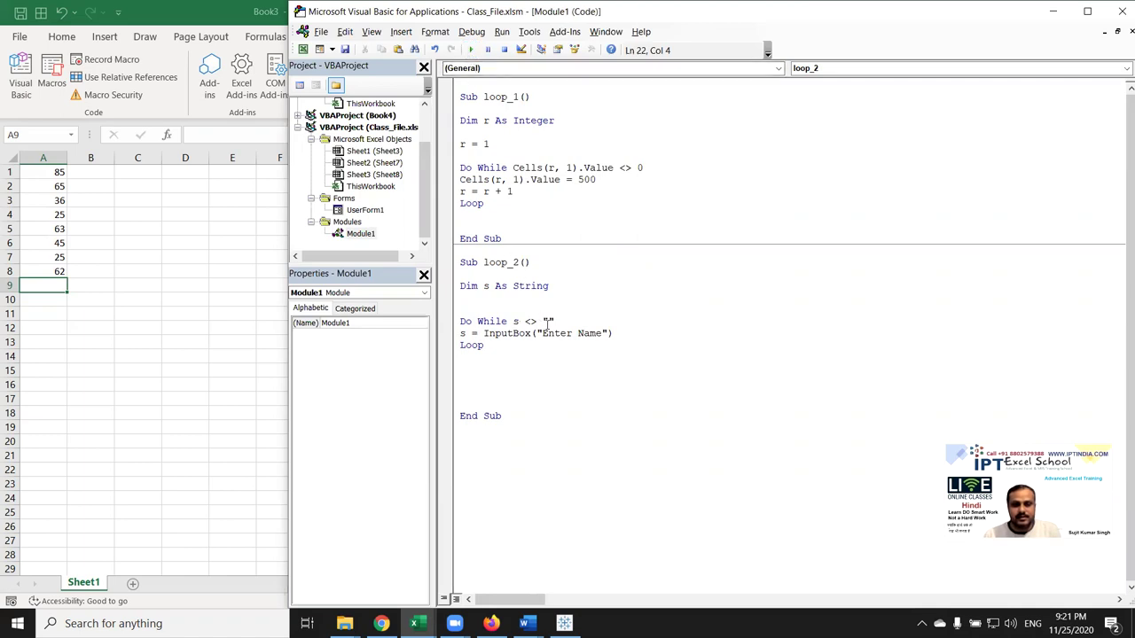
pyautogui.click(223, 213)
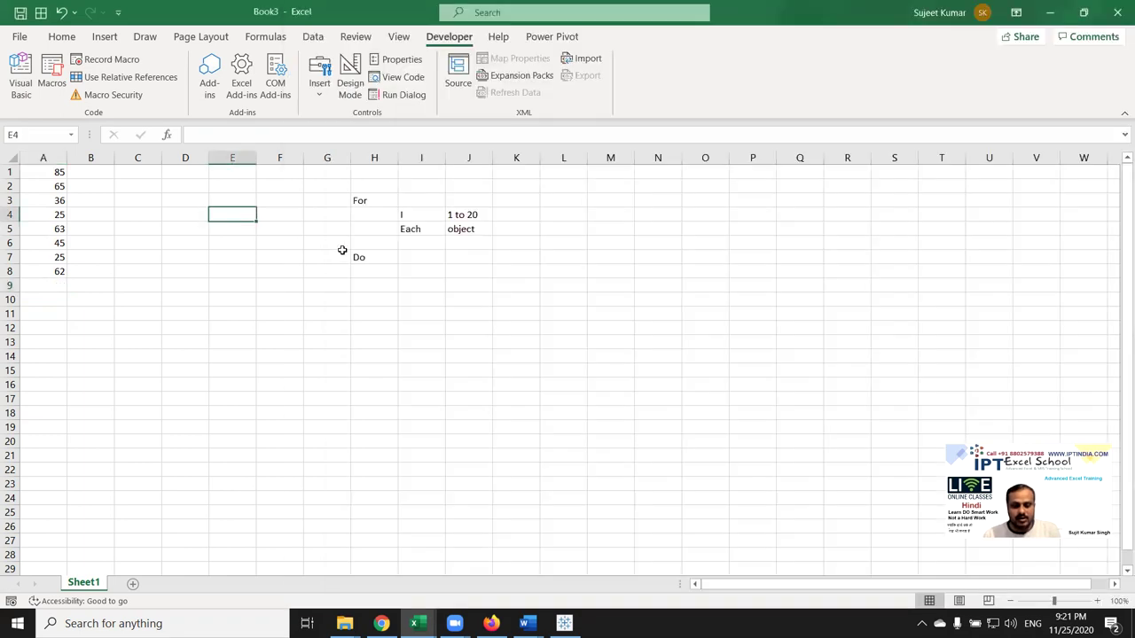
# Step: Change loop_2's condition from Do While s <> "" to Do While s = ""
pyautogui.hotkey('alt', 'F11')
pyautogui.doubleClick(529, 321)
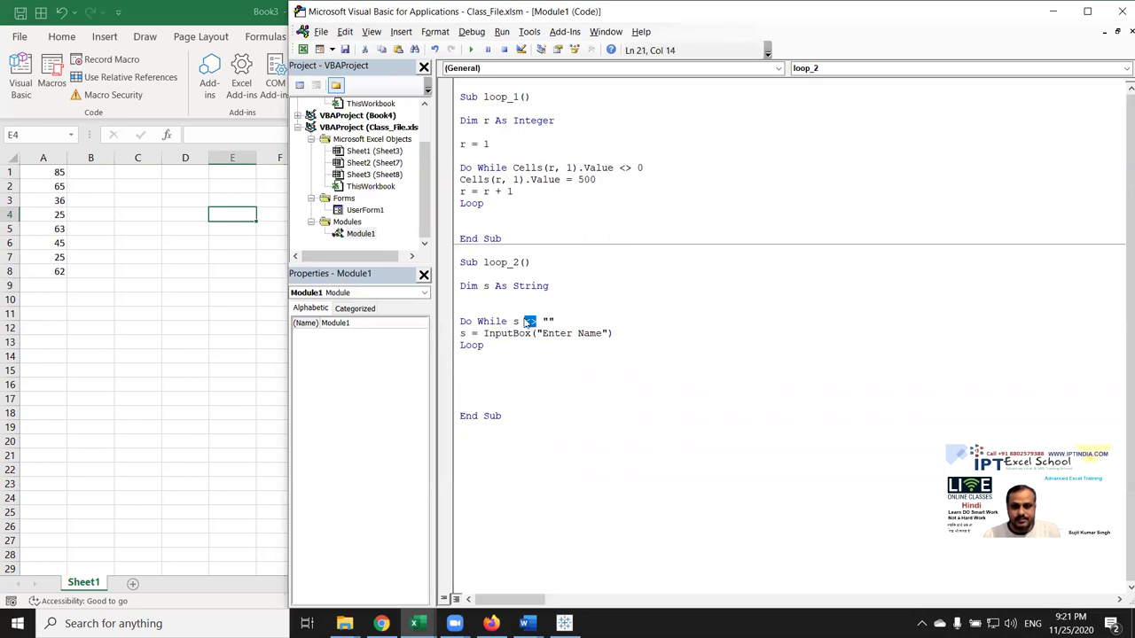
pyautogui.write('=')
pyautogui.click(550, 379)
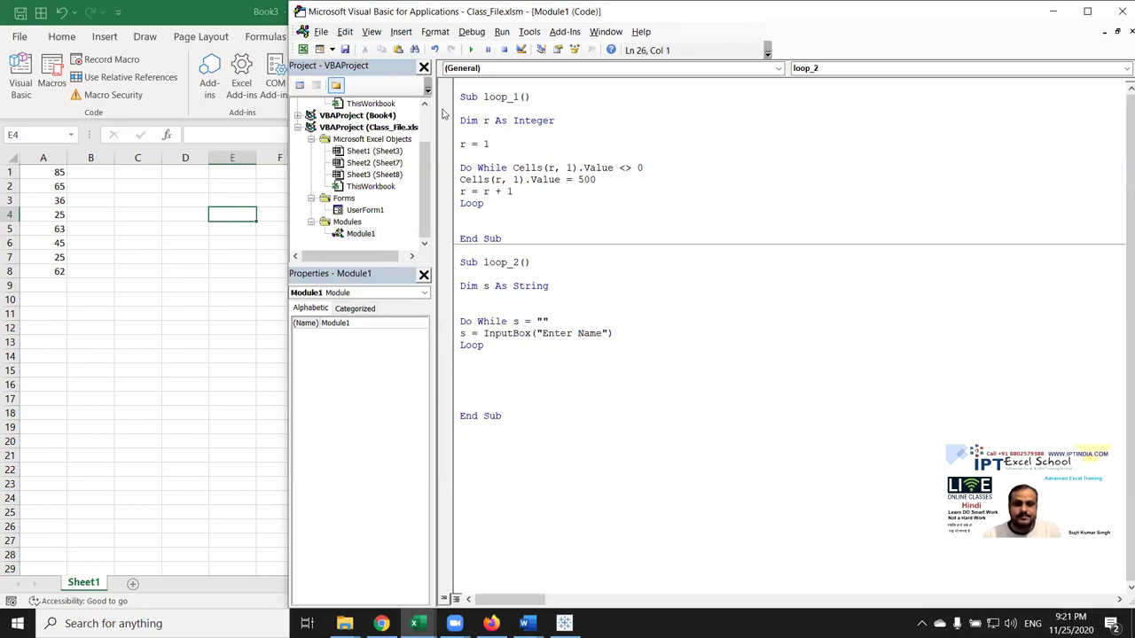
# Step: Run loop_2 repeatedly, answering Enter Name with a name, empty input, Cancel, then a name
pyautogui.click(473, 51)
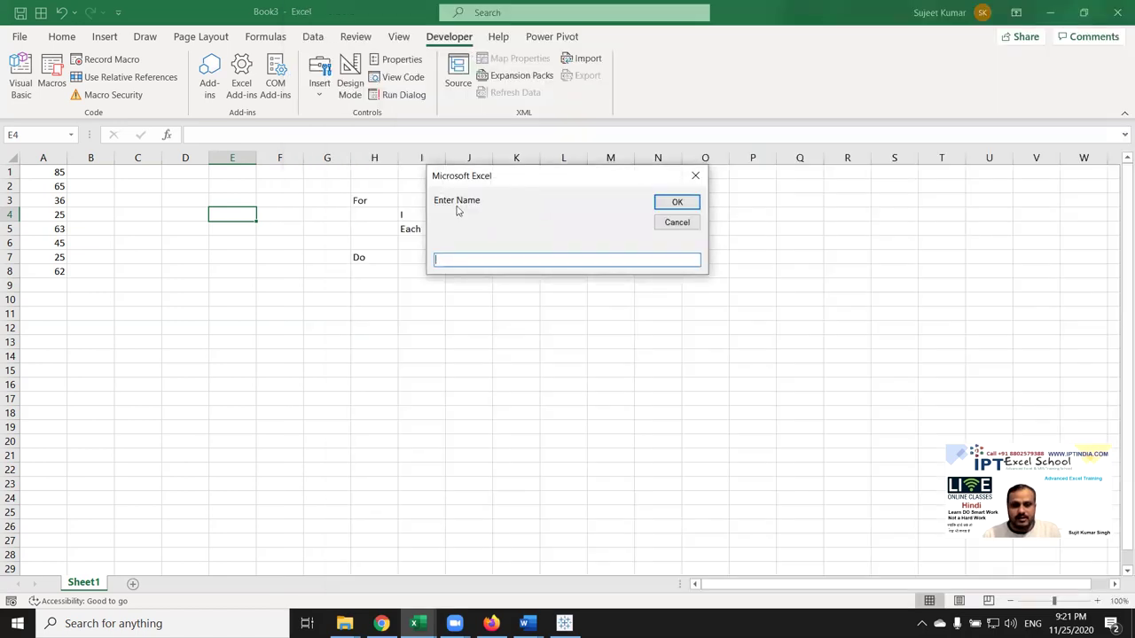
pyautogui.write('Puja')
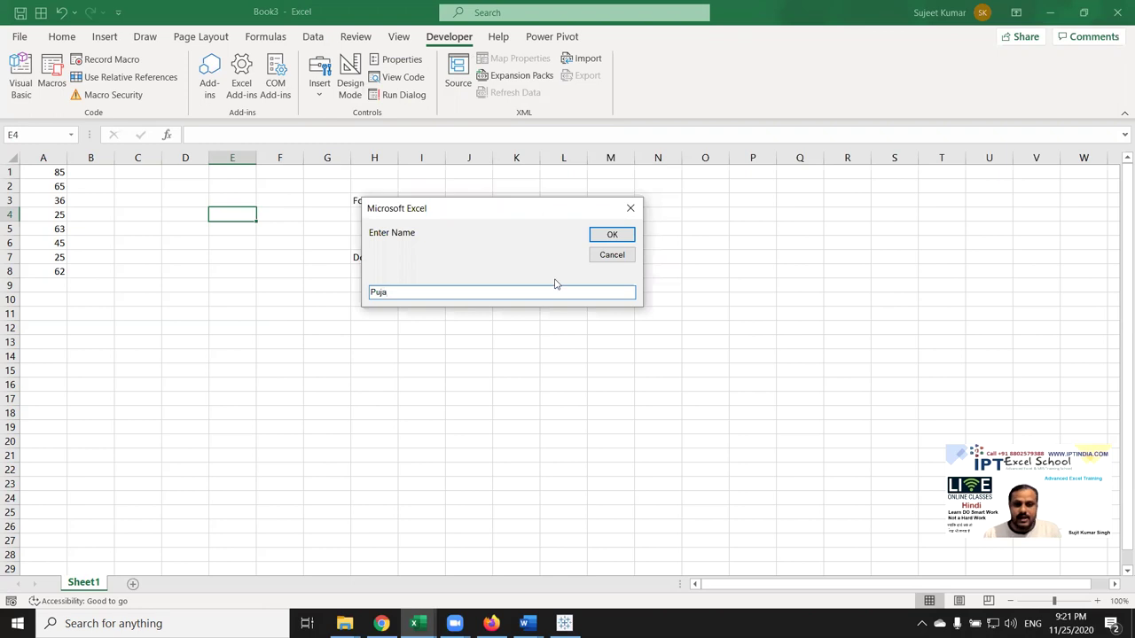
pyautogui.click(633, 237)
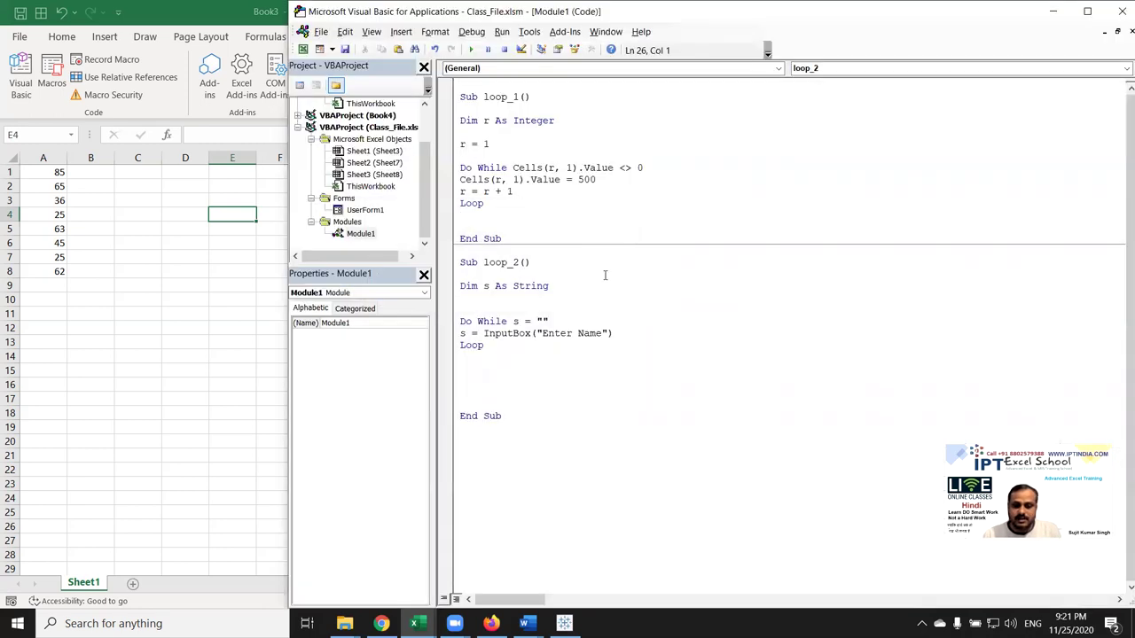
pyautogui.click(471, 49)
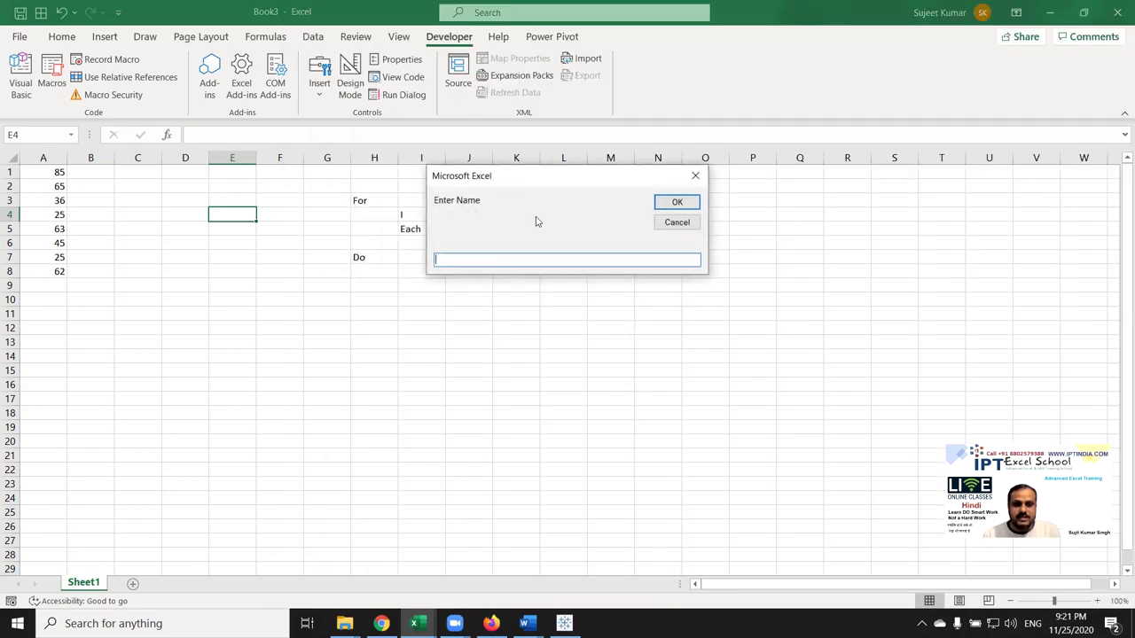
pyautogui.click(679, 202)
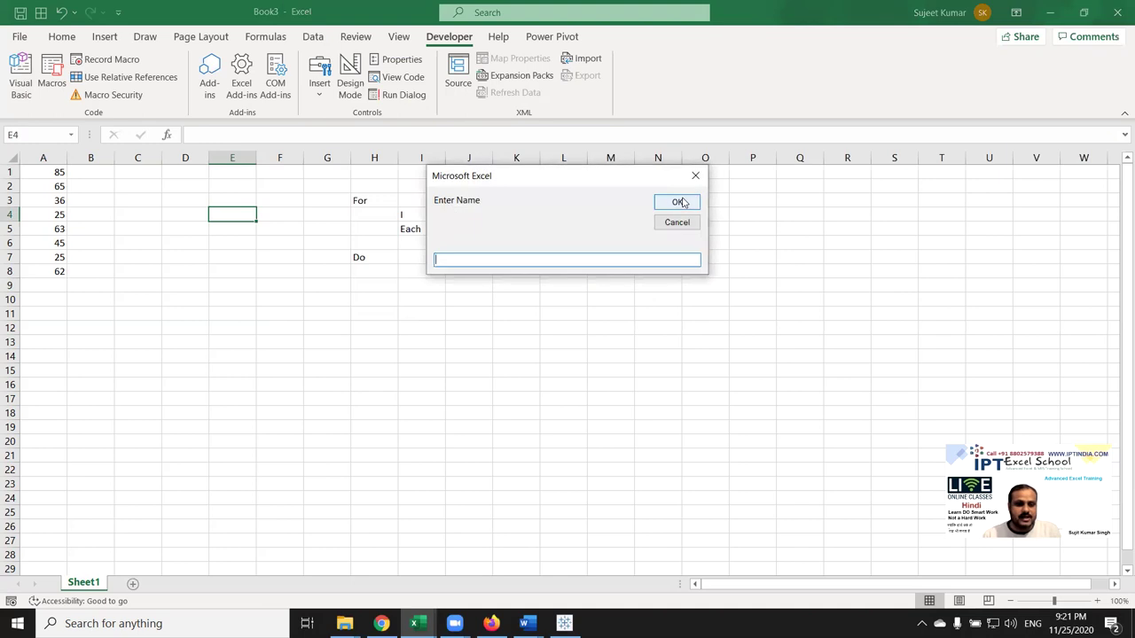
pyautogui.click(678, 202)
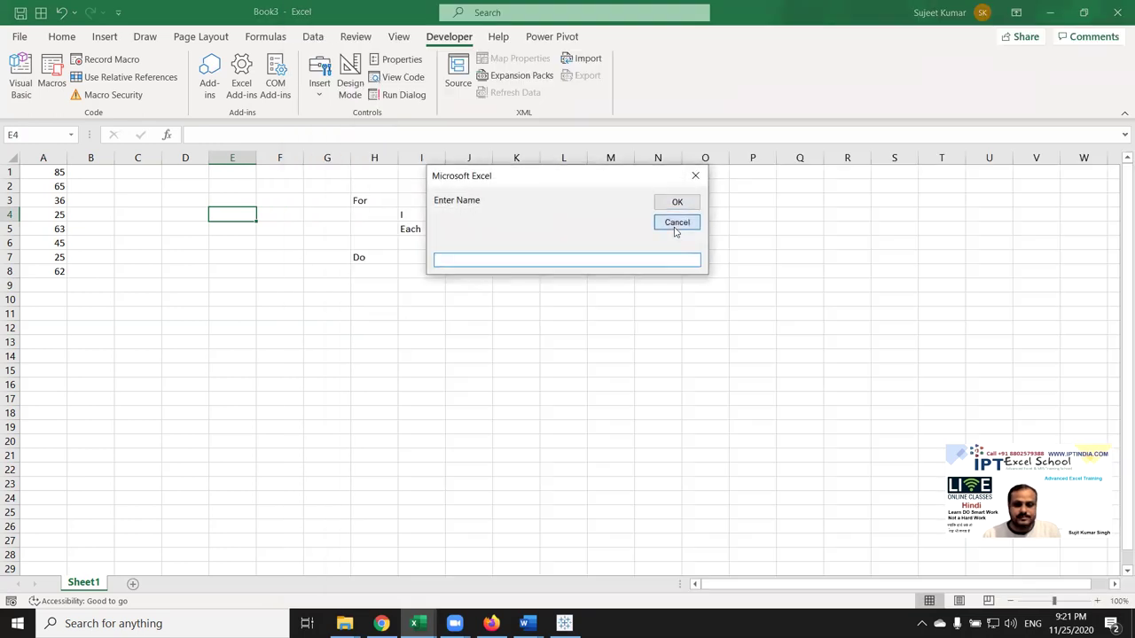
pyautogui.click(671, 225)
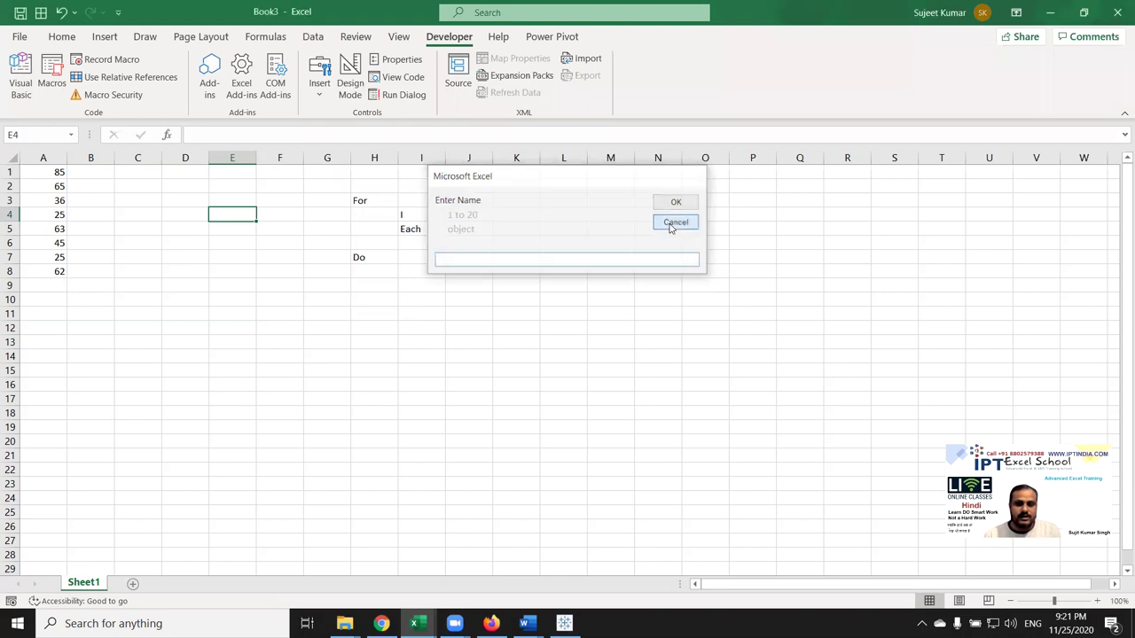
pyautogui.press('Return')
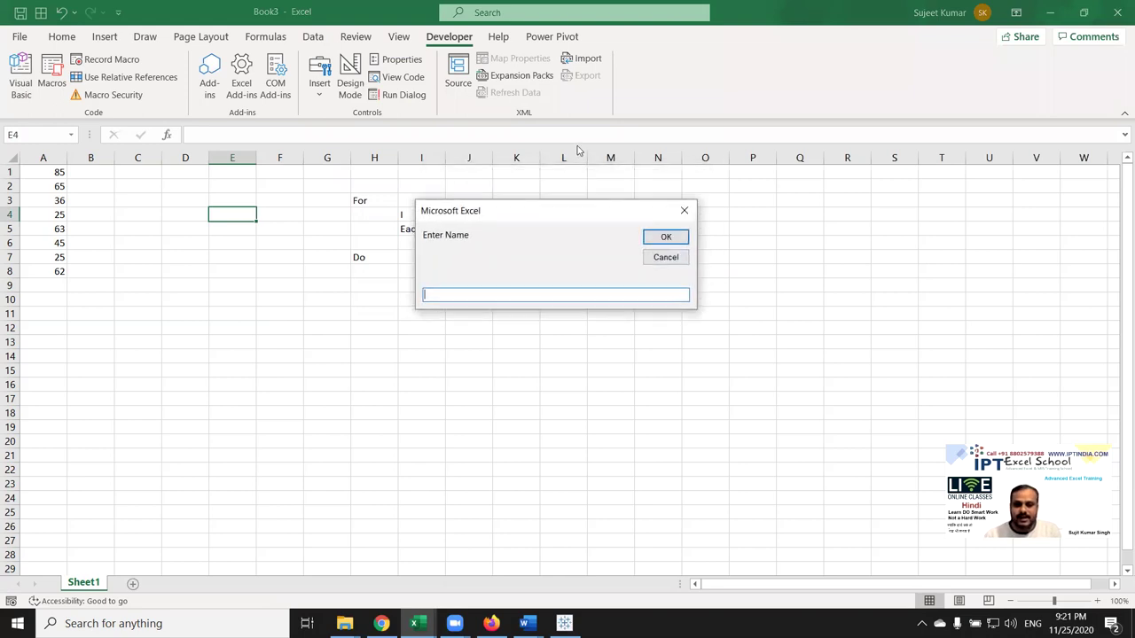
pyautogui.write('Puja')
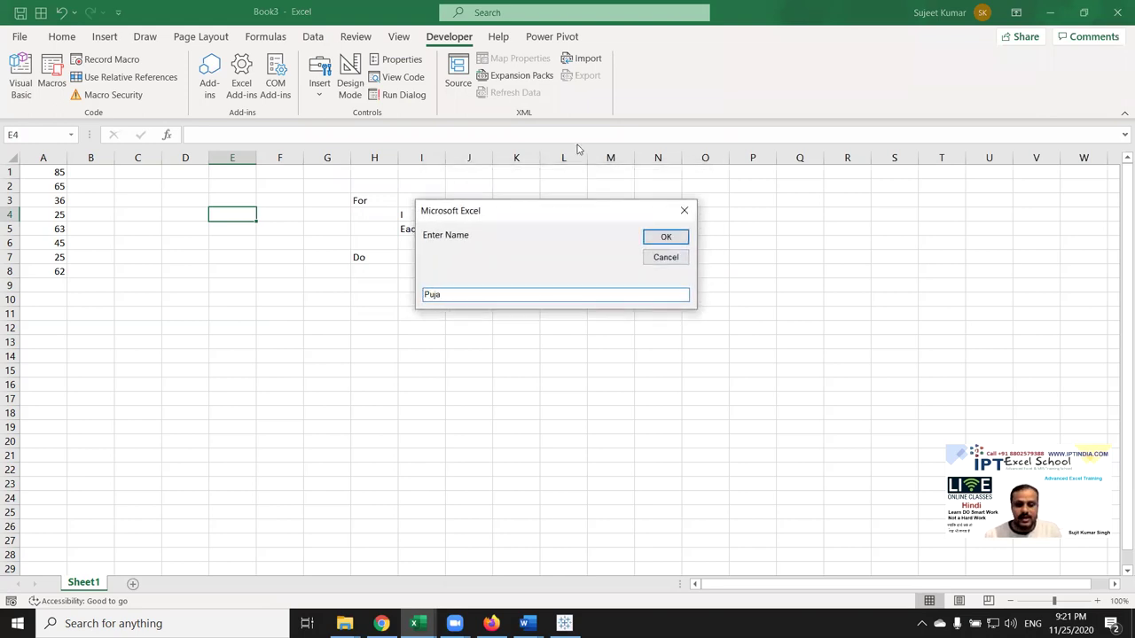
pyautogui.click(654, 237)
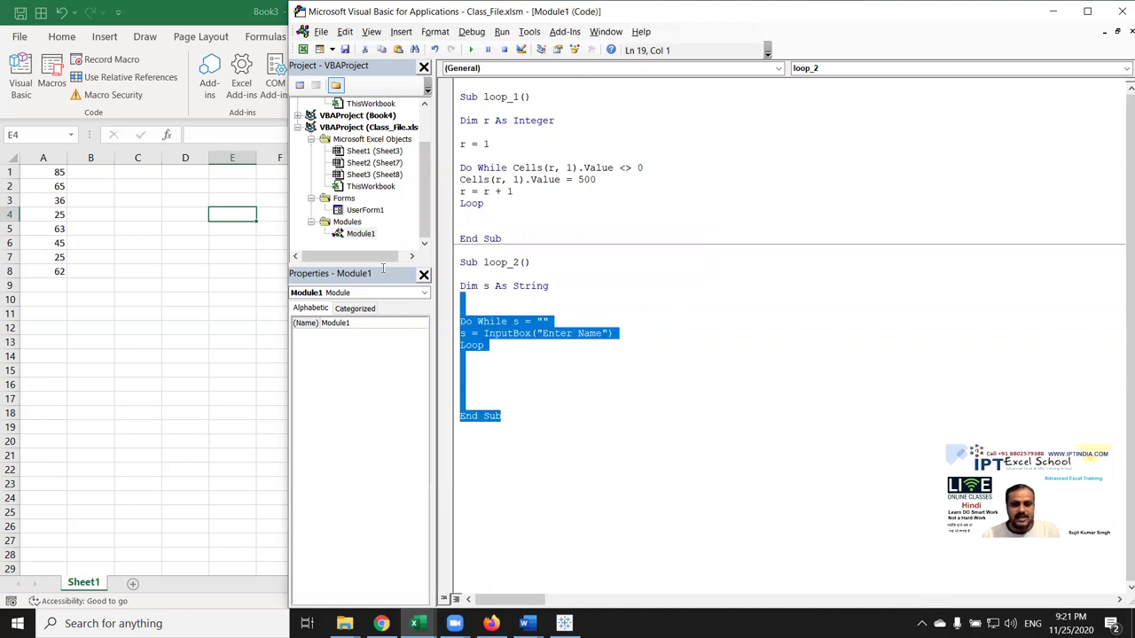
# Step: Duplicate the loop_2 procedure below itself and rename the copy to loop_3
pyautogui.moveTo(471, 435); pyautogui.dragTo(461, 257)
pyautogui.hotkey('ctrl', 'c')
pyautogui.click(471, 444)
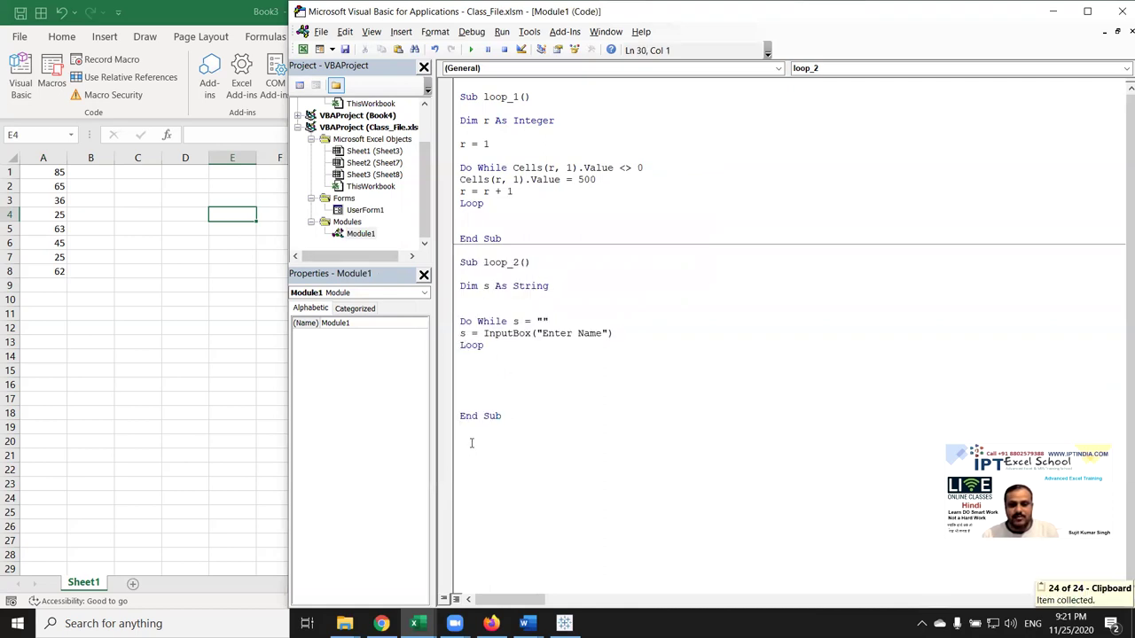
pyautogui.hotkey('ctrl', 'v')
pyautogui.click(518, 428)
pyautogui.press('BackSpace')
pyautogui.write('3')
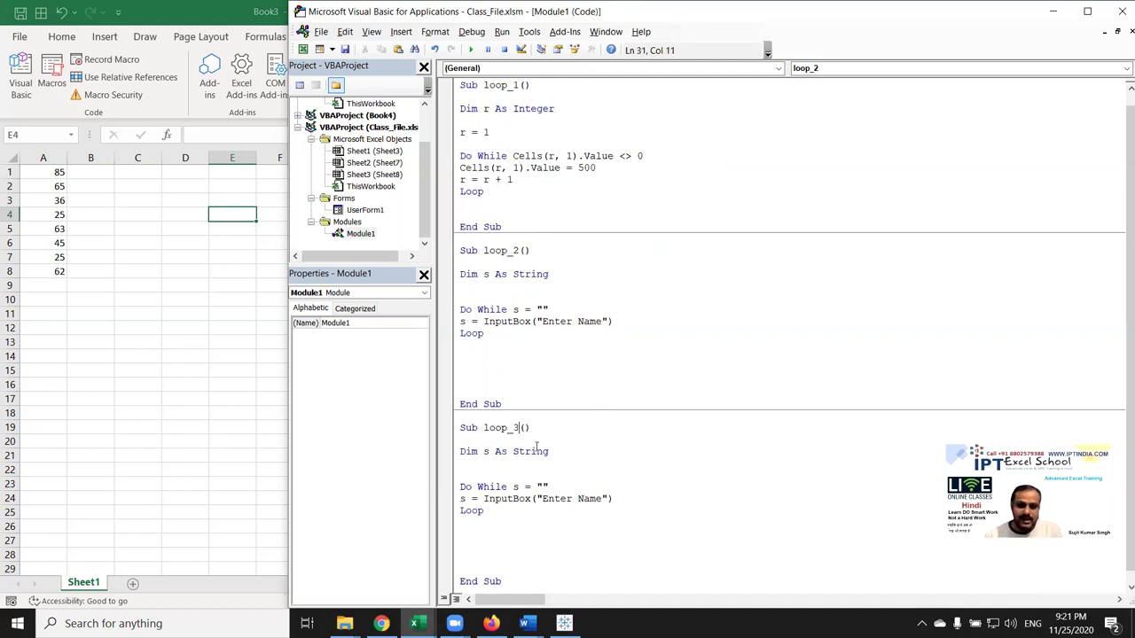
# Step: Change loop_3's loop condition from Do While s = "" to Do Until s <> ""
pyautogui.scroll(-1, 492, 471)
pyautogui.doubleClick(491, 477)
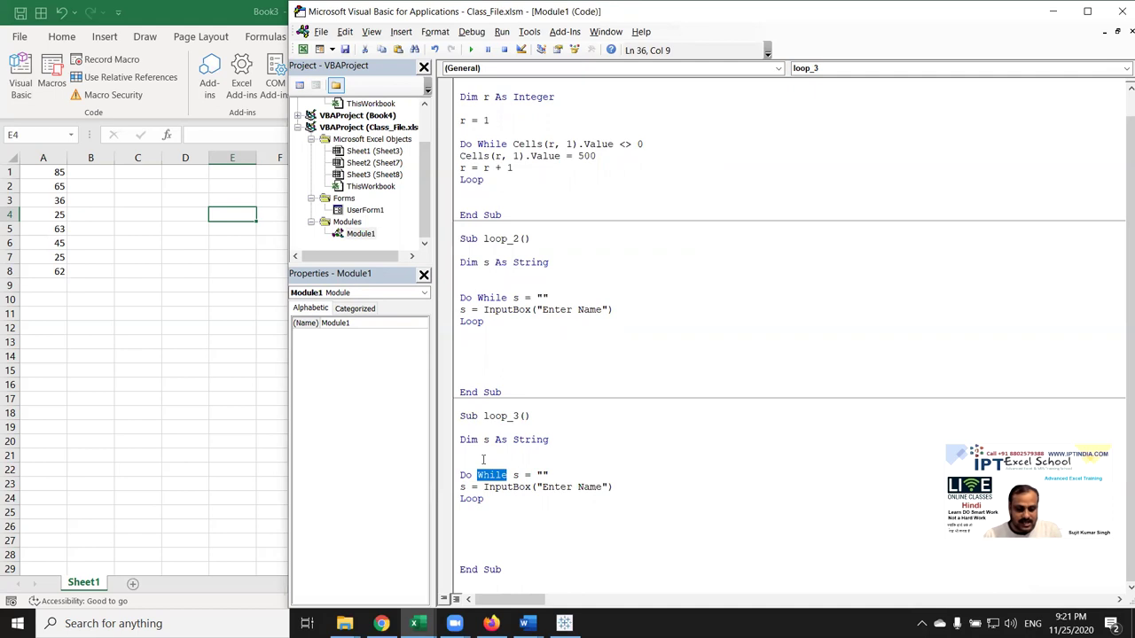
pyautogui.write('until')
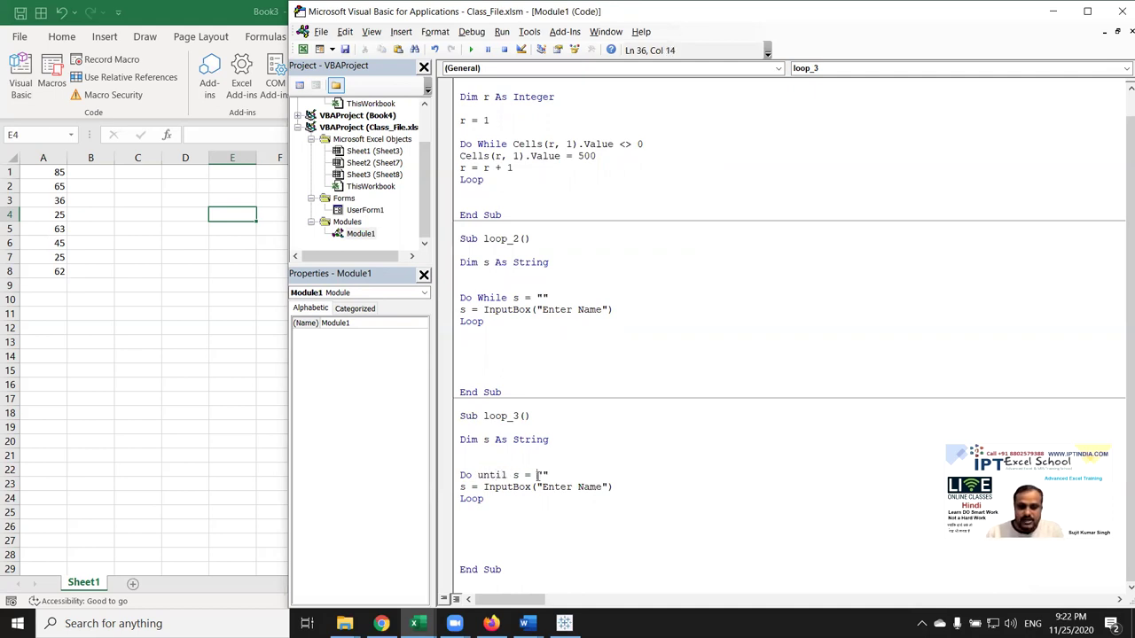
pyautogui.doubleClick(527, 475)
pyautogui.write('<>')
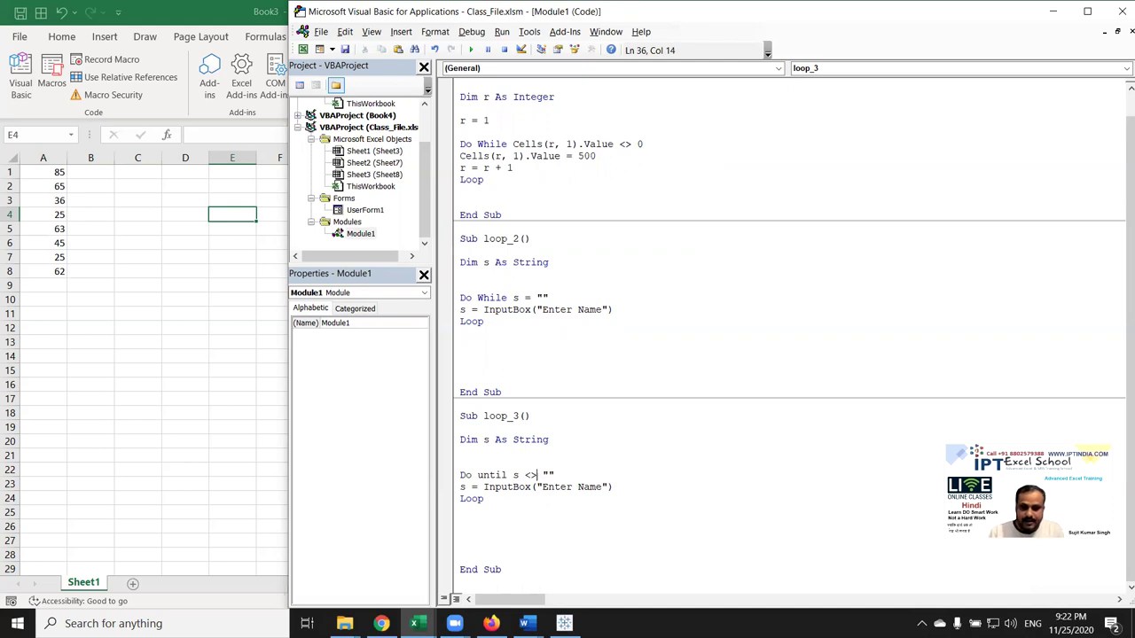
pyautogui.click(530, 515)
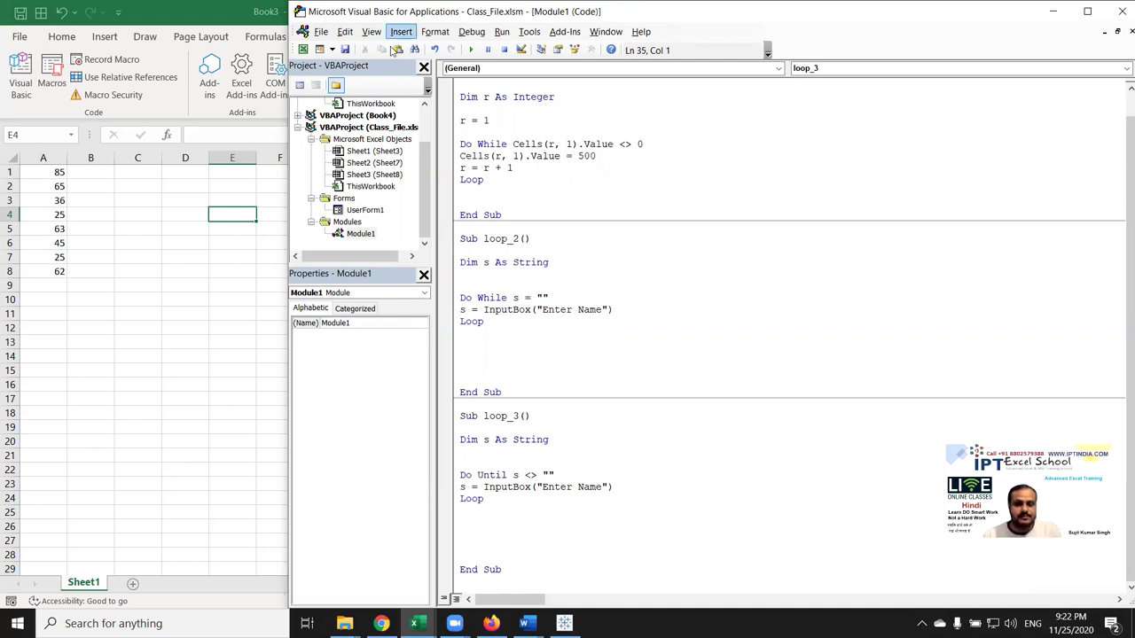
# Step: Run loop_3 with F5 and submit a single name at the Enter Name prompt
pyautogui.press('F5')
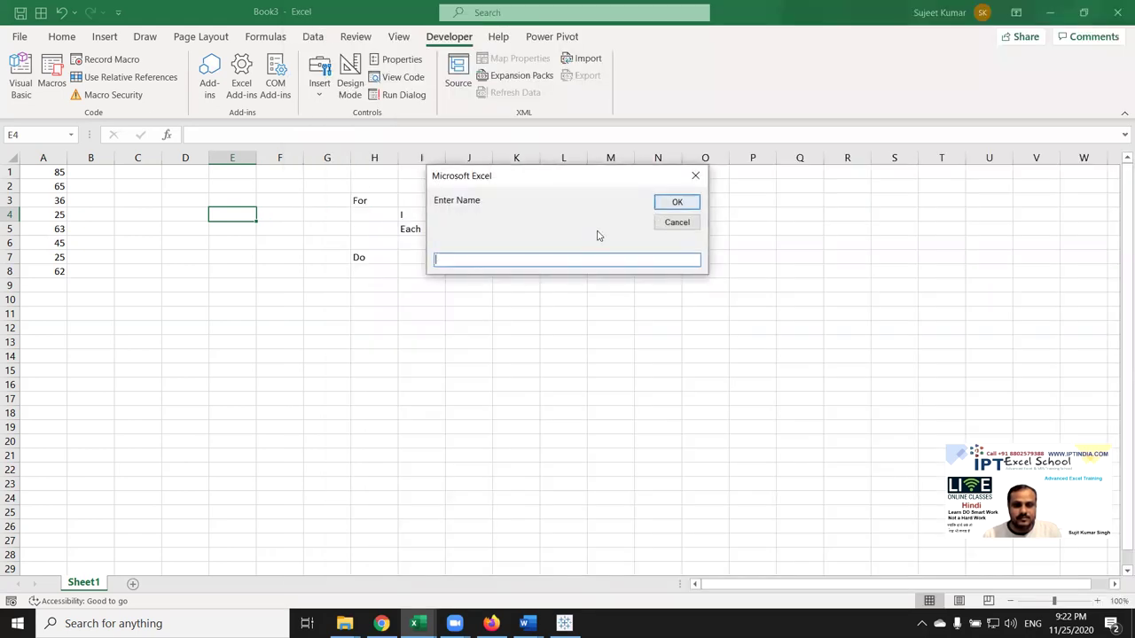
pyautogui.write('Puja')
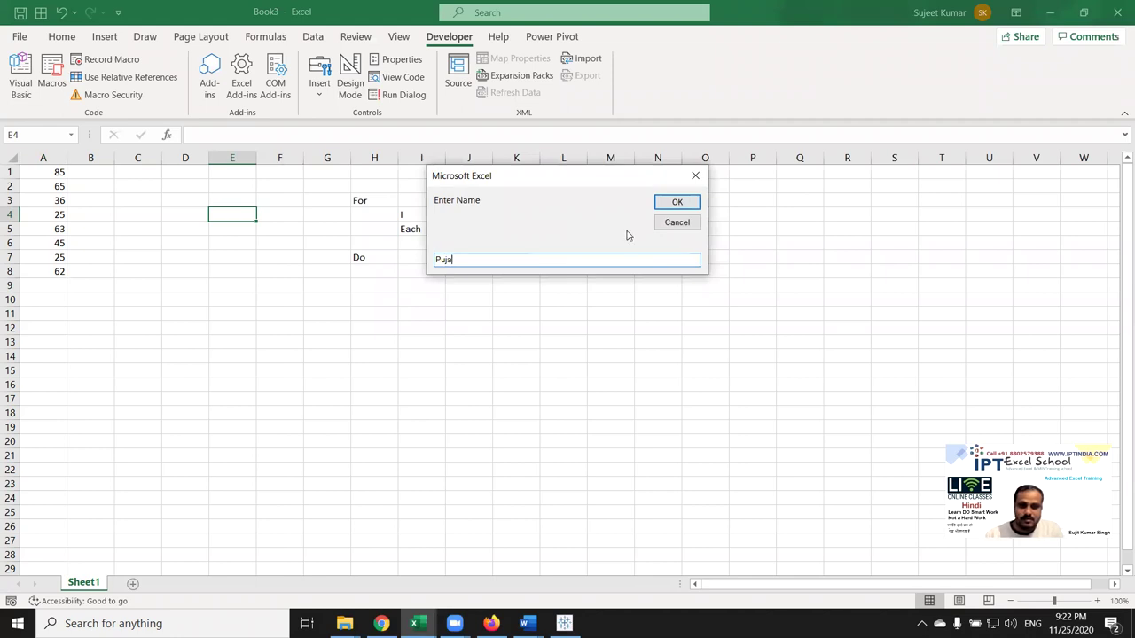
pyautogui.click(670, 209)
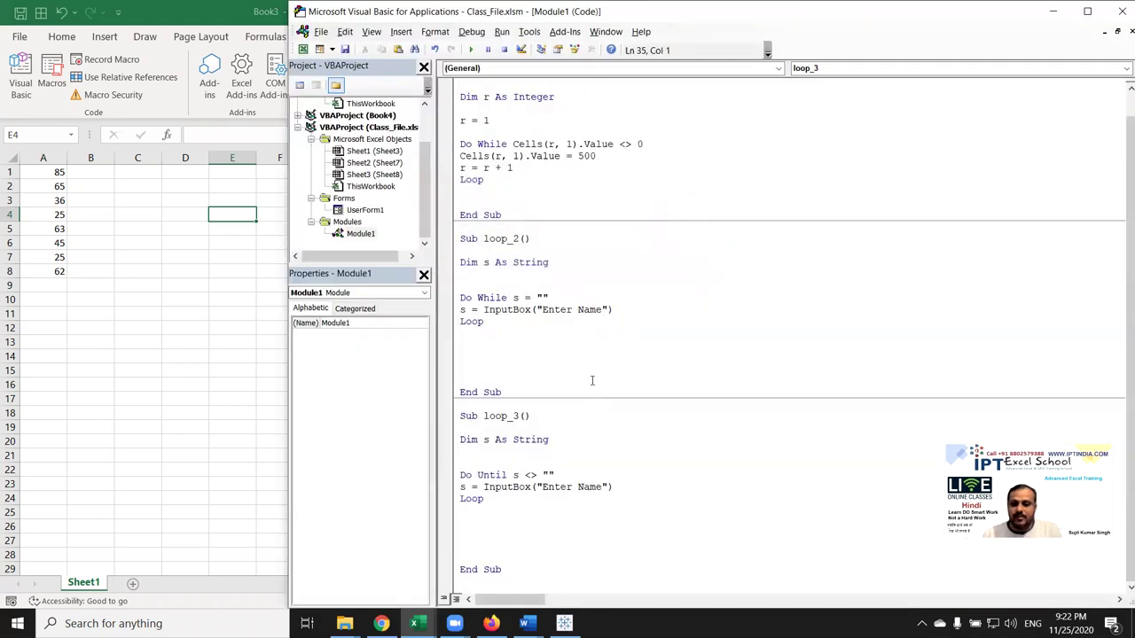
pyautogui.click(550, 343)
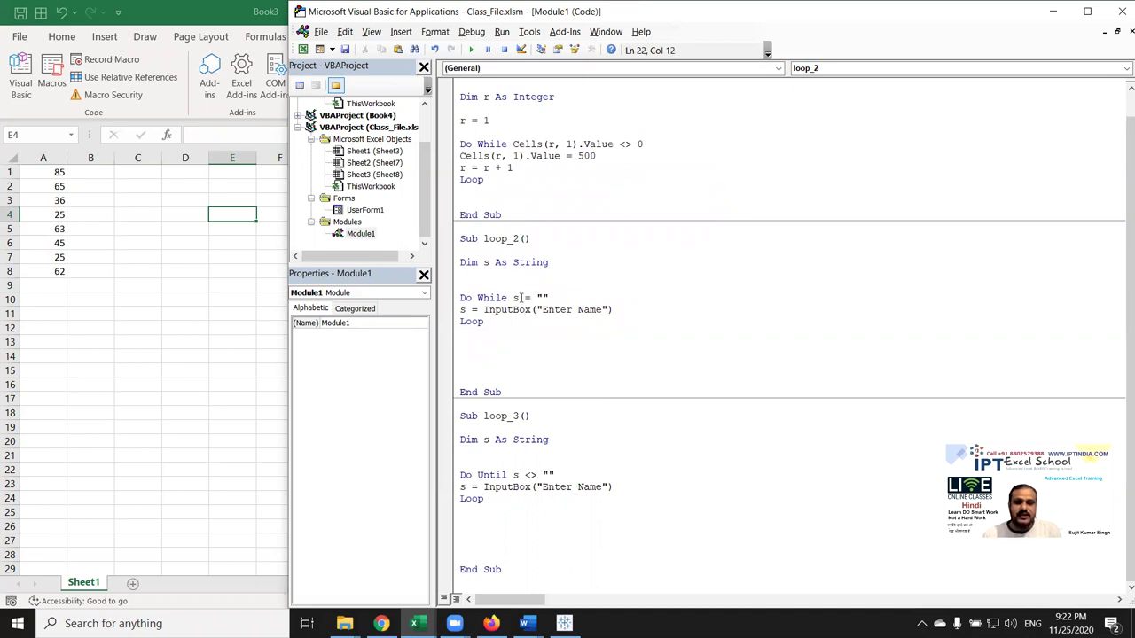
pyautogui.click(509, 298)
pyautogui.moveTo(509, 298); pyautogui.dragTo(578, 297)
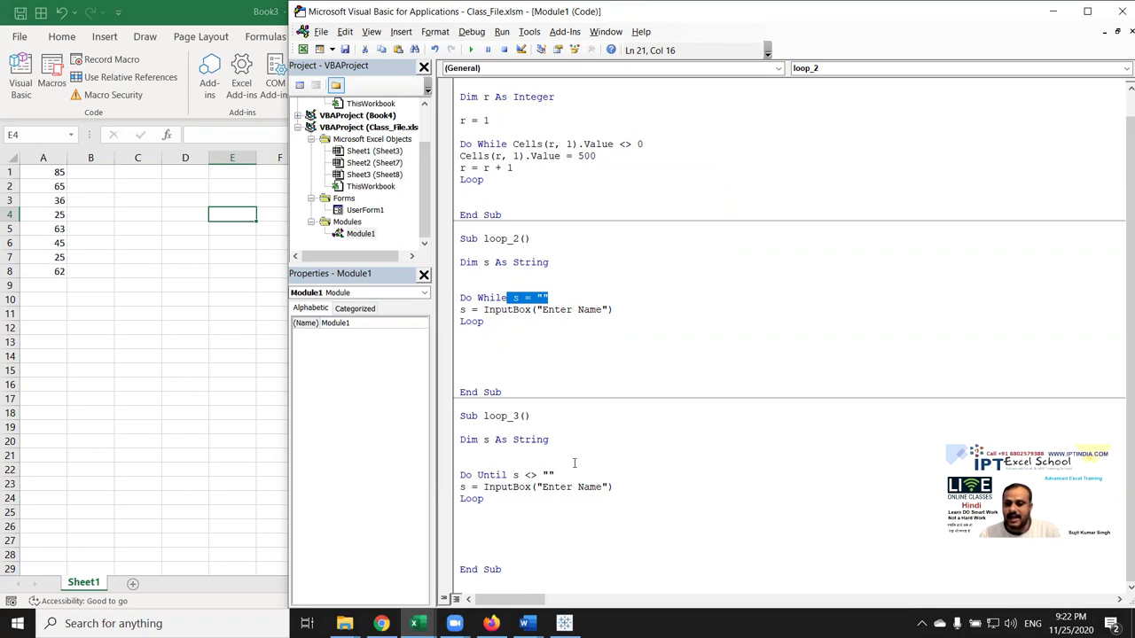
pyautogui.moveTo(555, 475); pyautogui.dragTo(512, 476)
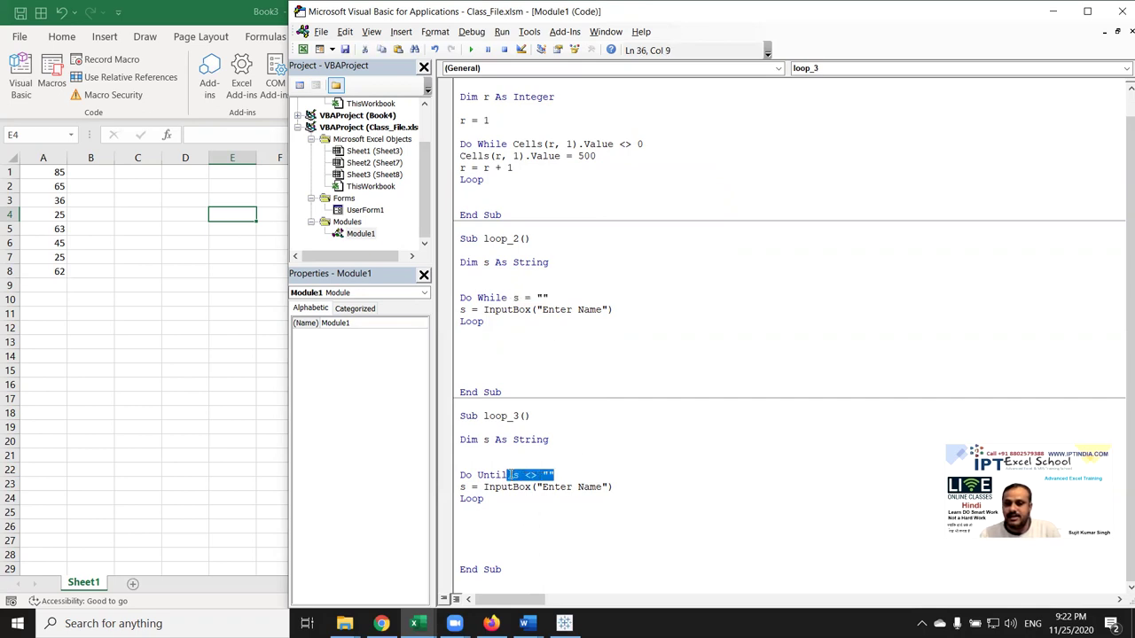
pyautogui.hotkey('shift', 'Right')
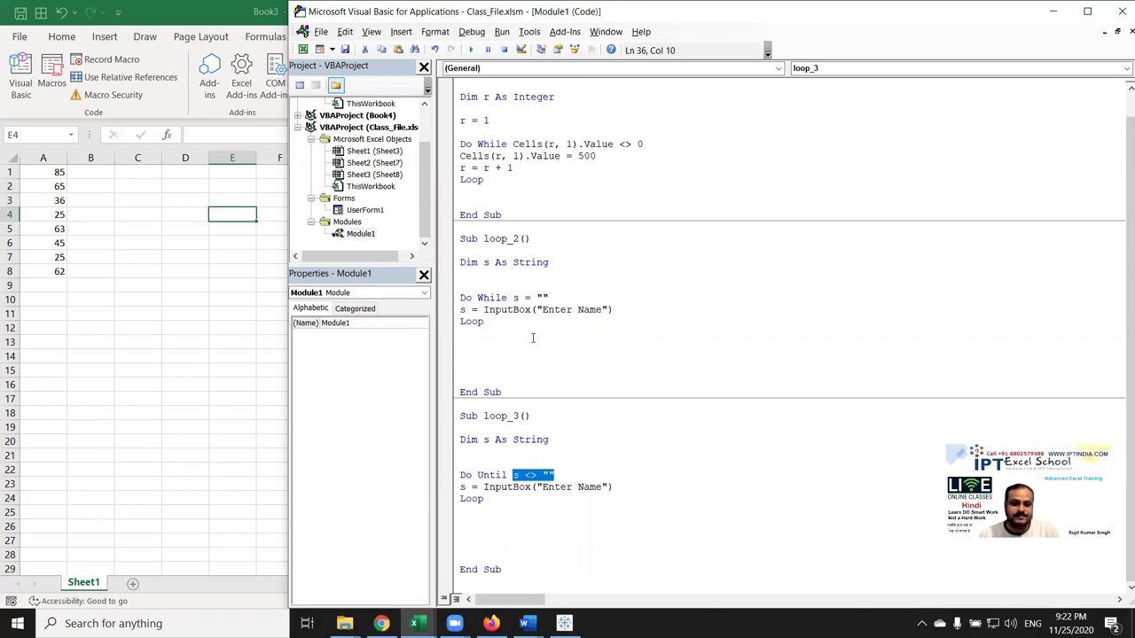
pyautogui.moveTo(513, 298); pyautogui.dragTo(547, 297)
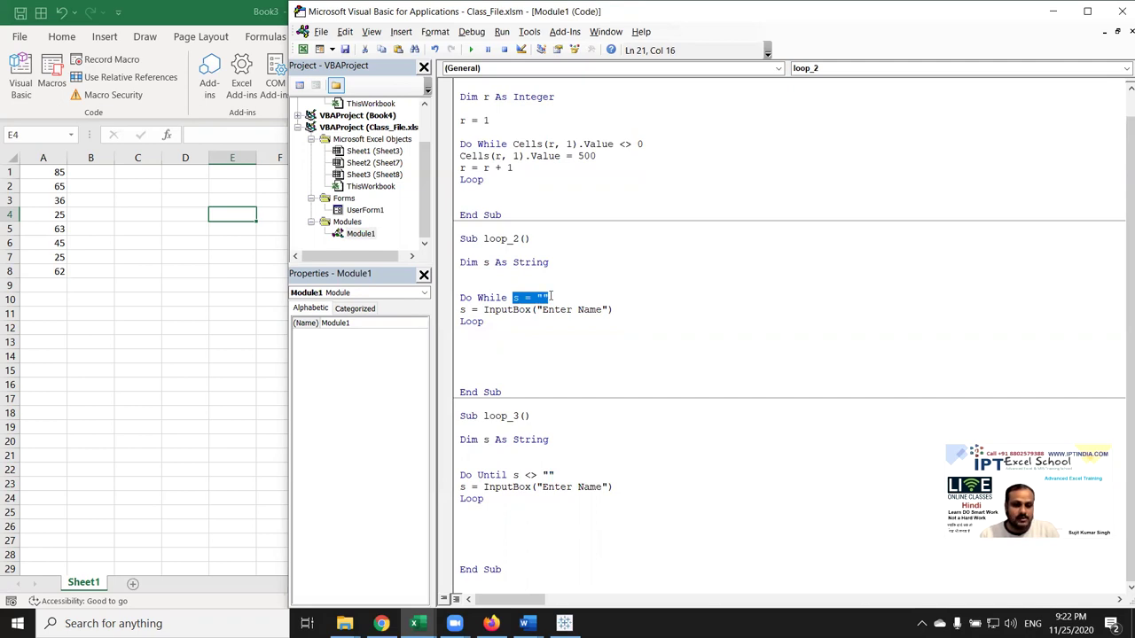
pyautogui.moveTo(554, 476); pyautogui.dragTo(516, 476)
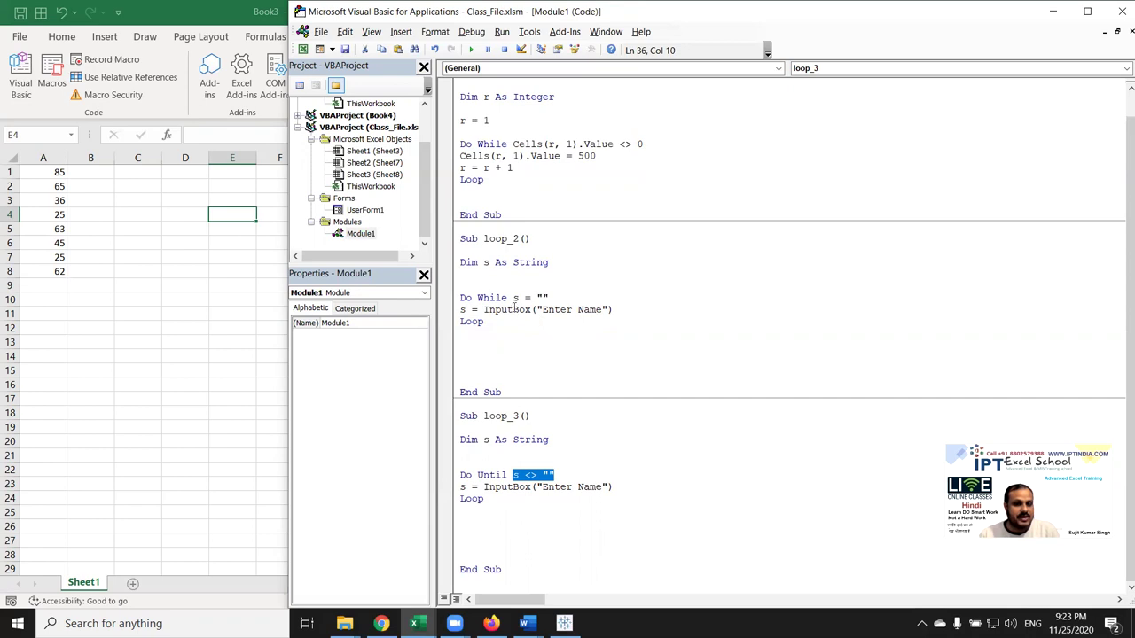
pyautogui.moveTo(513, 298); pyautogui.dragTo(548, 299)
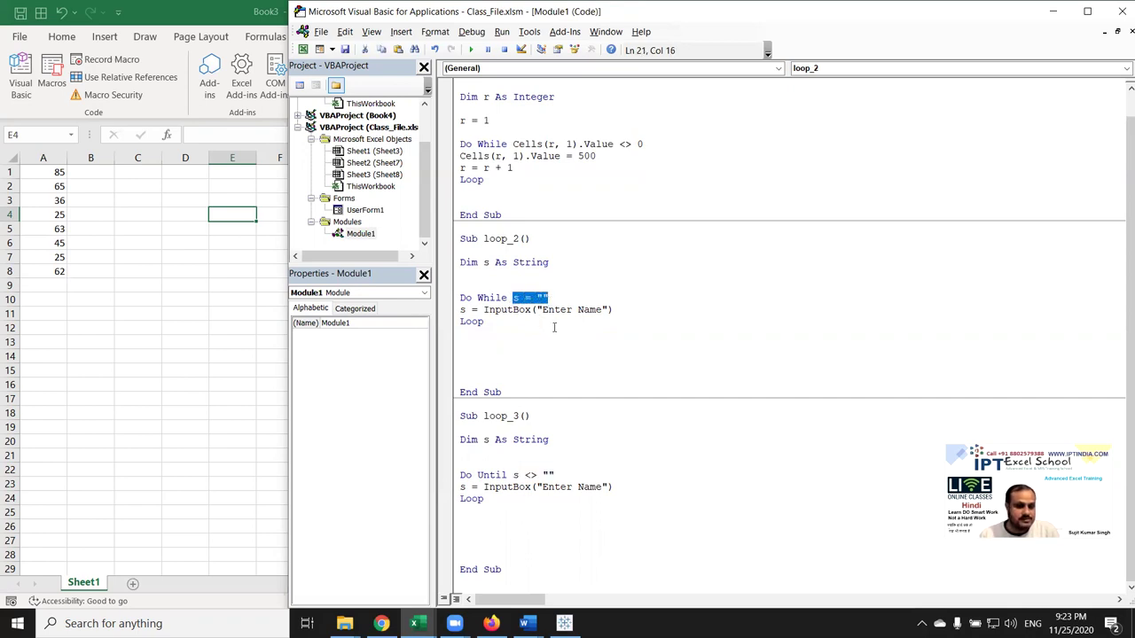
pyautogui.moveTo(554, 475); pyautogui.dragTo(513, 477)
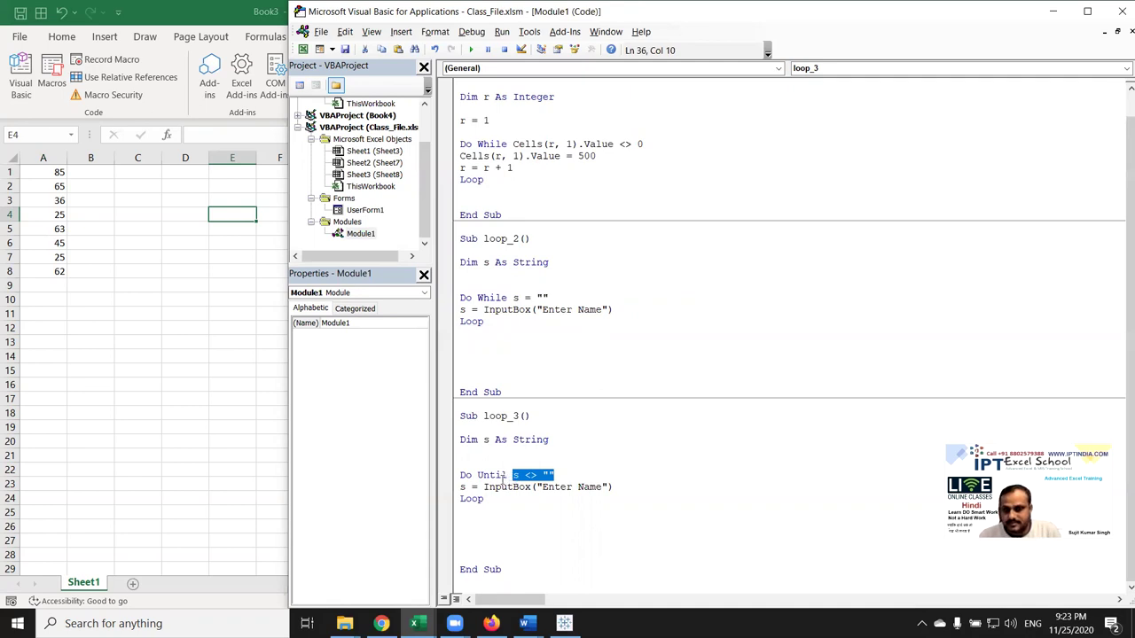
pyautogui.moveTo(512, 298); pyautogui.dragTo(550, 298)
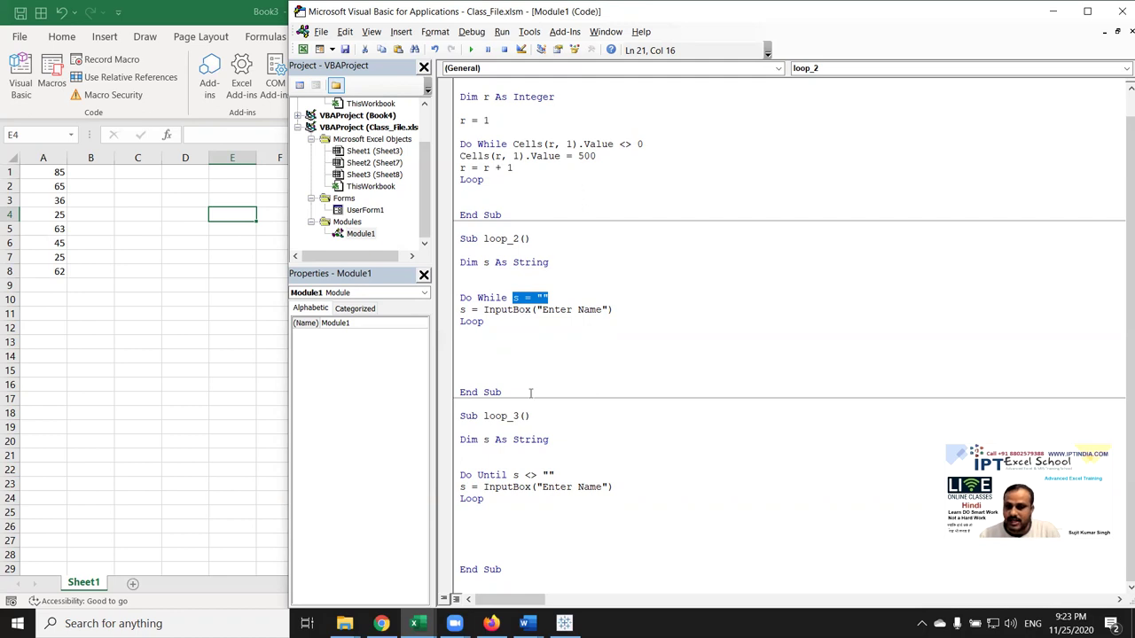
pyautogui.click(559, 465)
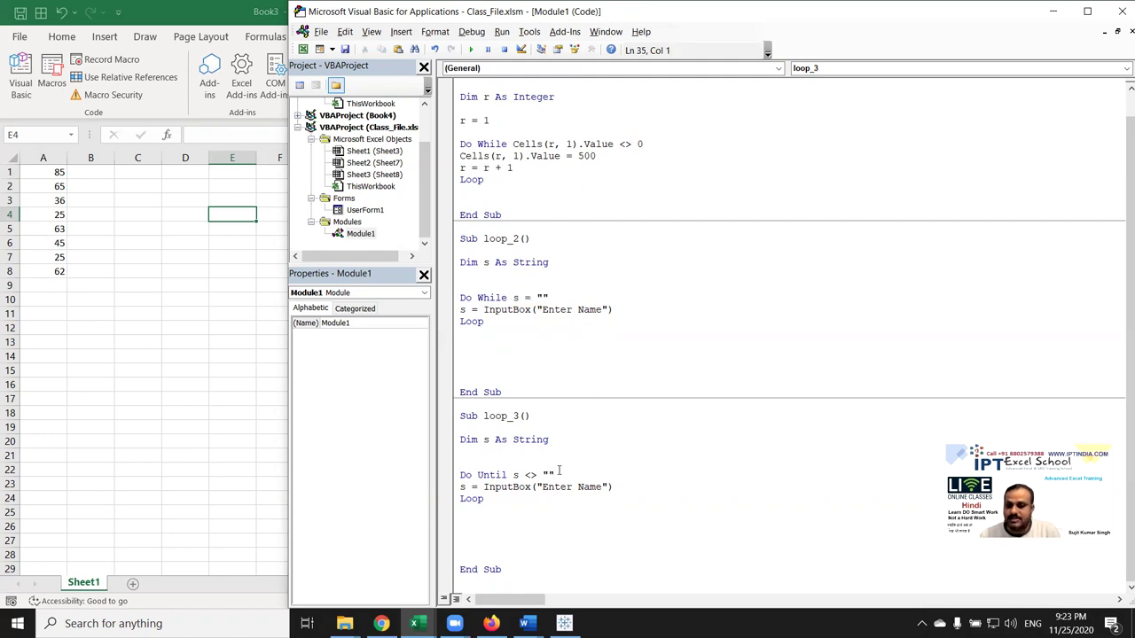
pyautogui.moveTo(555, 476); pyautogui.dragTo(513, 476)
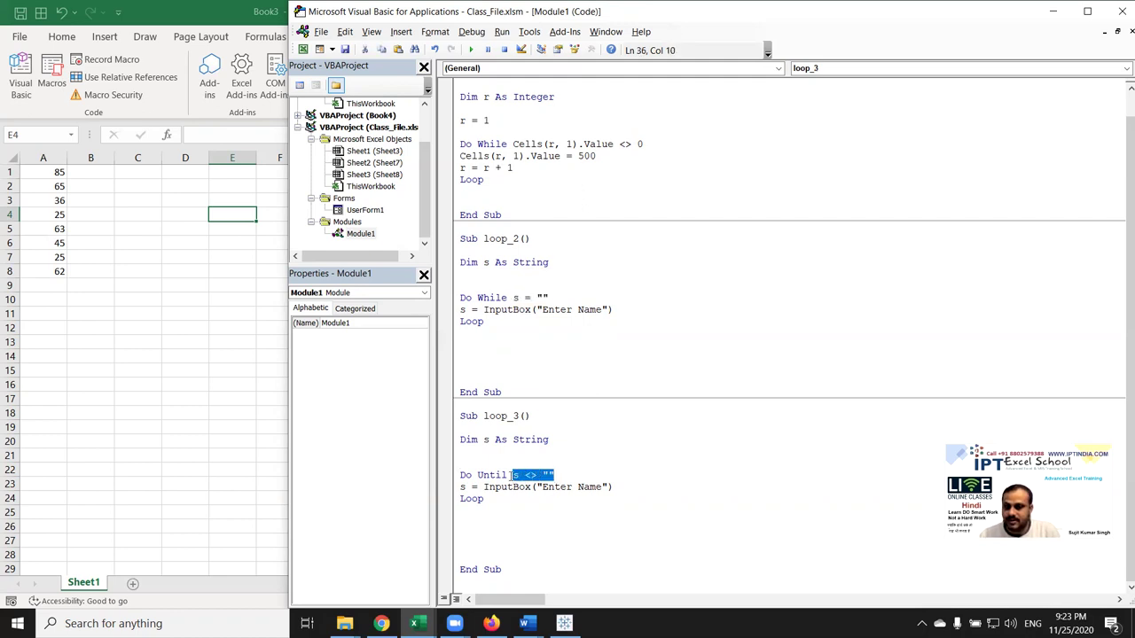
pyautogui.click(553, 298)
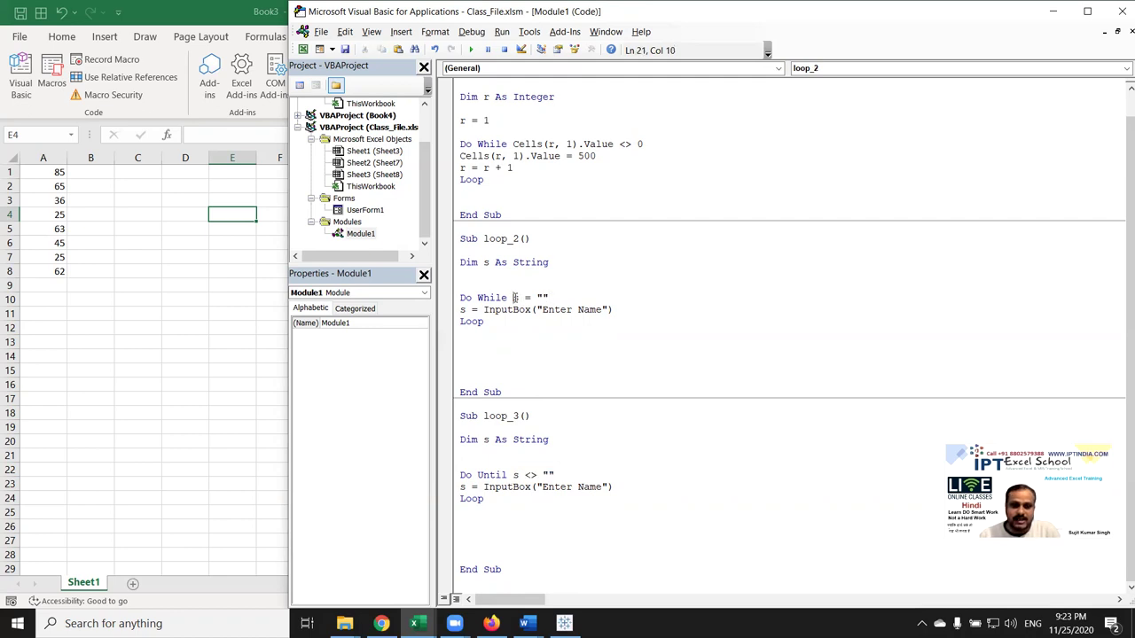
pyautogui.moveTo(514, 298); pyautogui.dragTo(554, 310)
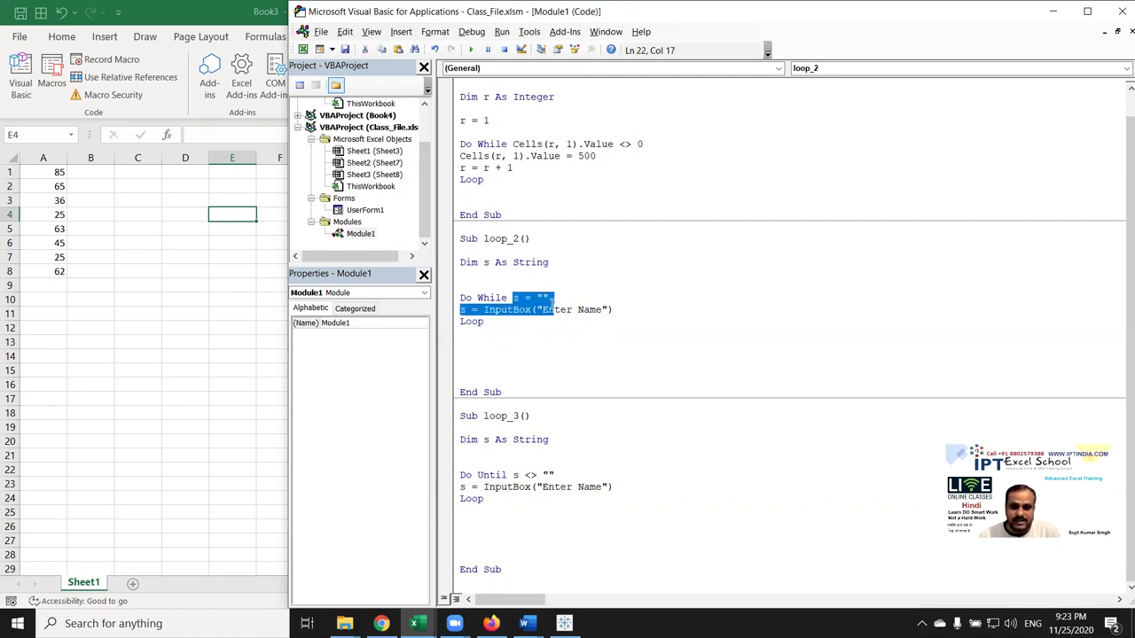
pyautogui.click(523, 360)
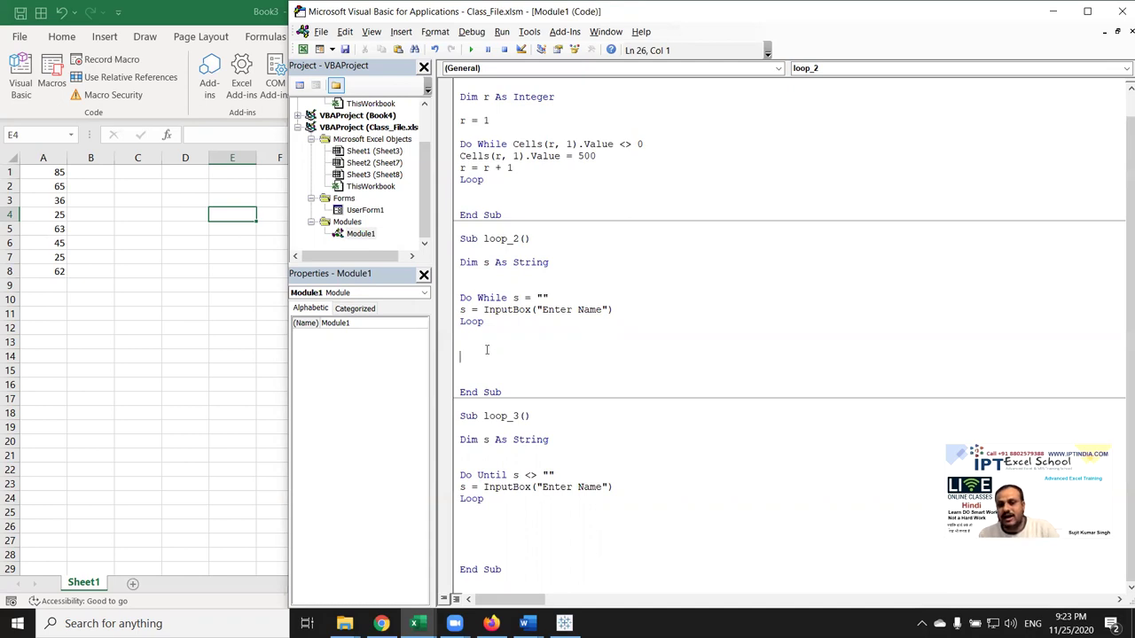
pyautogui.moveTo(512, 297); pyautogui.dragTo(575, 299)
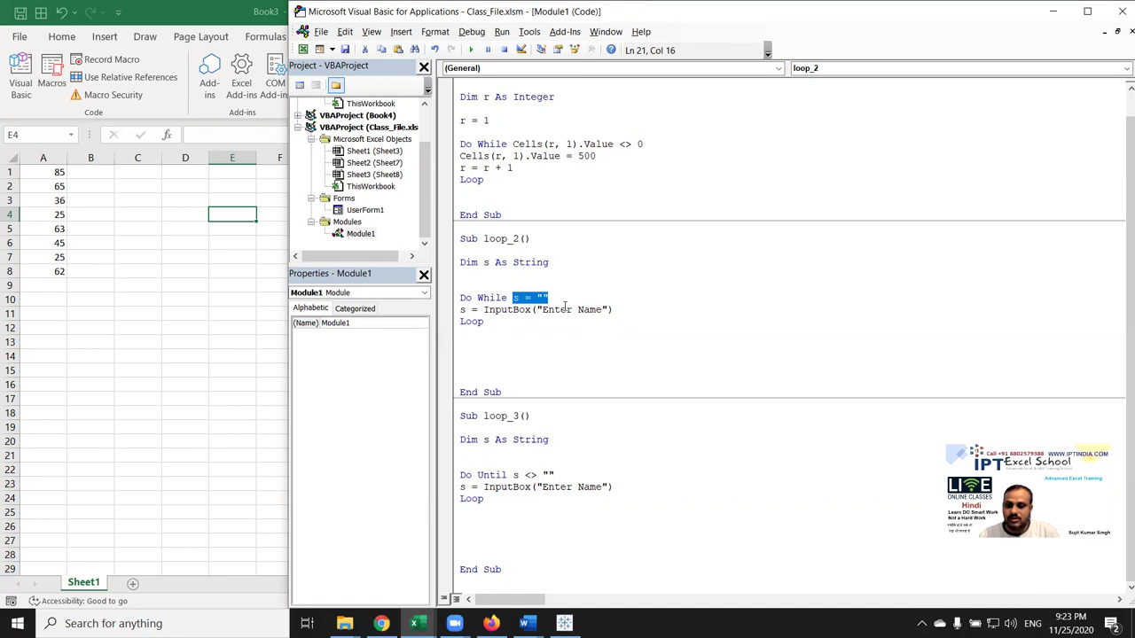
pyautogui.moveTo(554, 476); pyautogui.dragTo(508, 476)
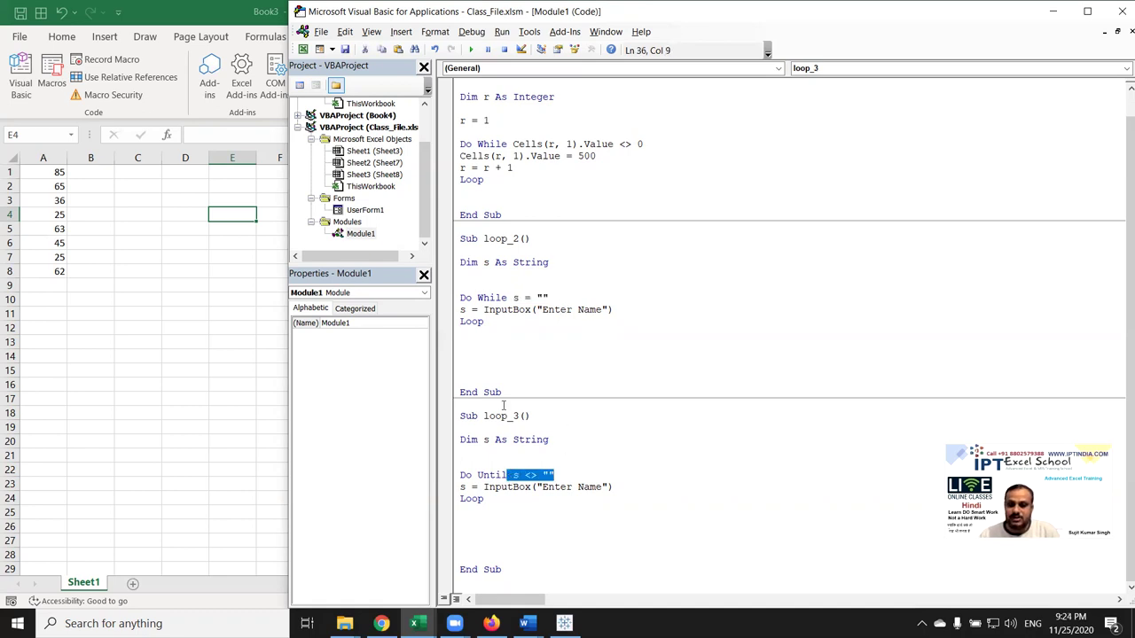
pyautogui.click(521, 299)
pyautogui.click(529, 475)
pyautogui.doubleClick(529, 475)
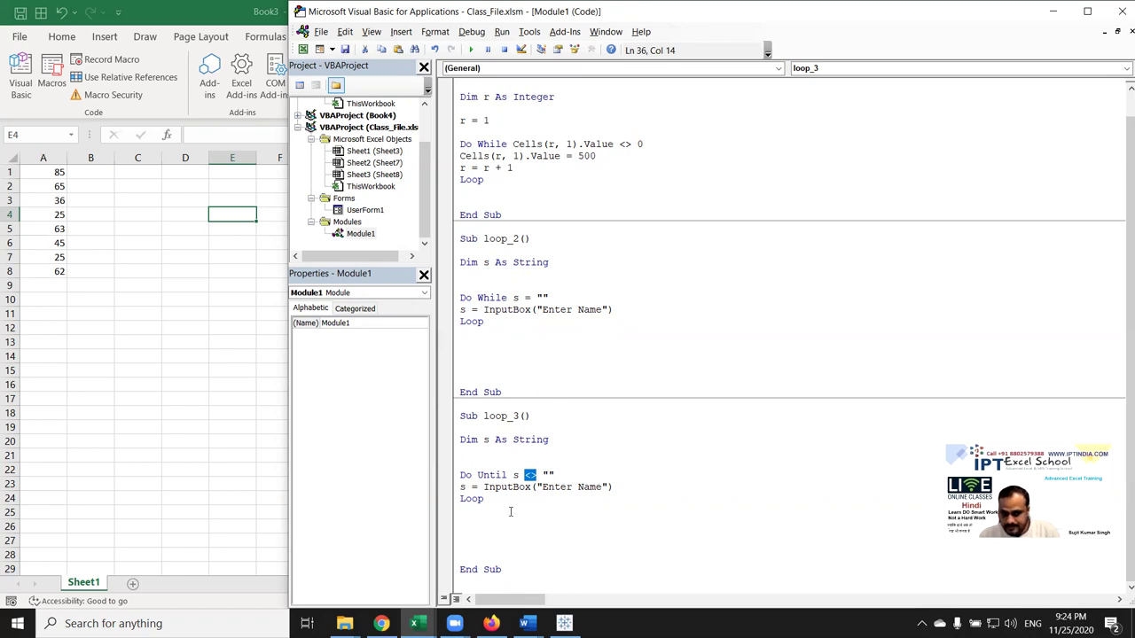
pyautogui.click(548, 376)
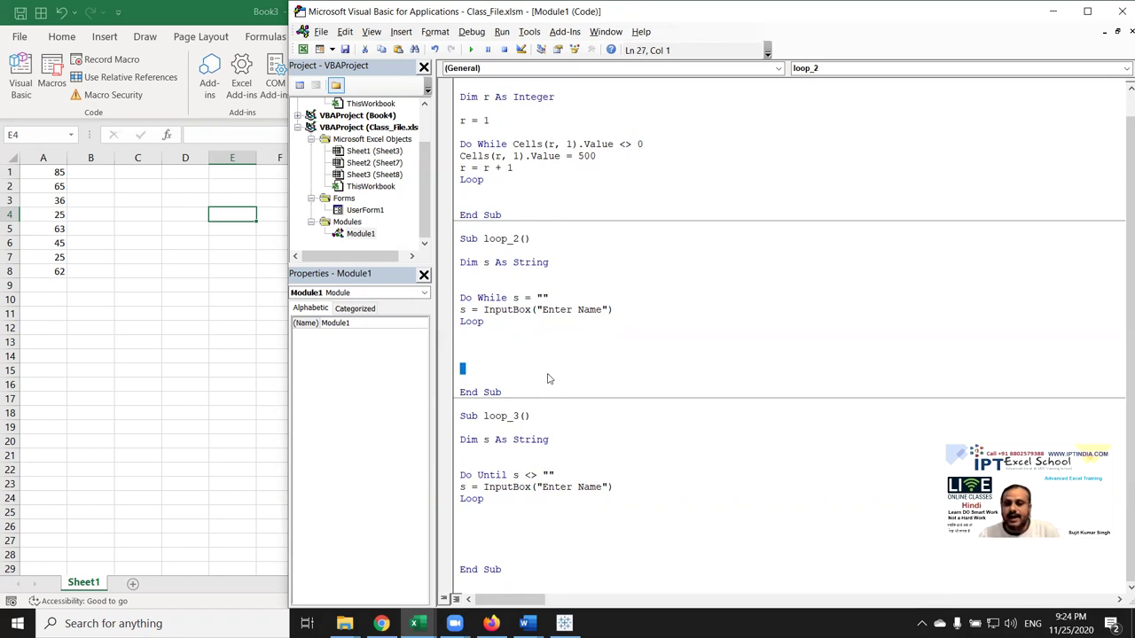
pyautogui.moveTo(515, 300)
pyautogui.mouseDown()
pyautogui.moveTo(585, 289)
pyautogui.moveTo(592, 310)
pyautogui.mouseUp()
pyautogui.click(461, 309)
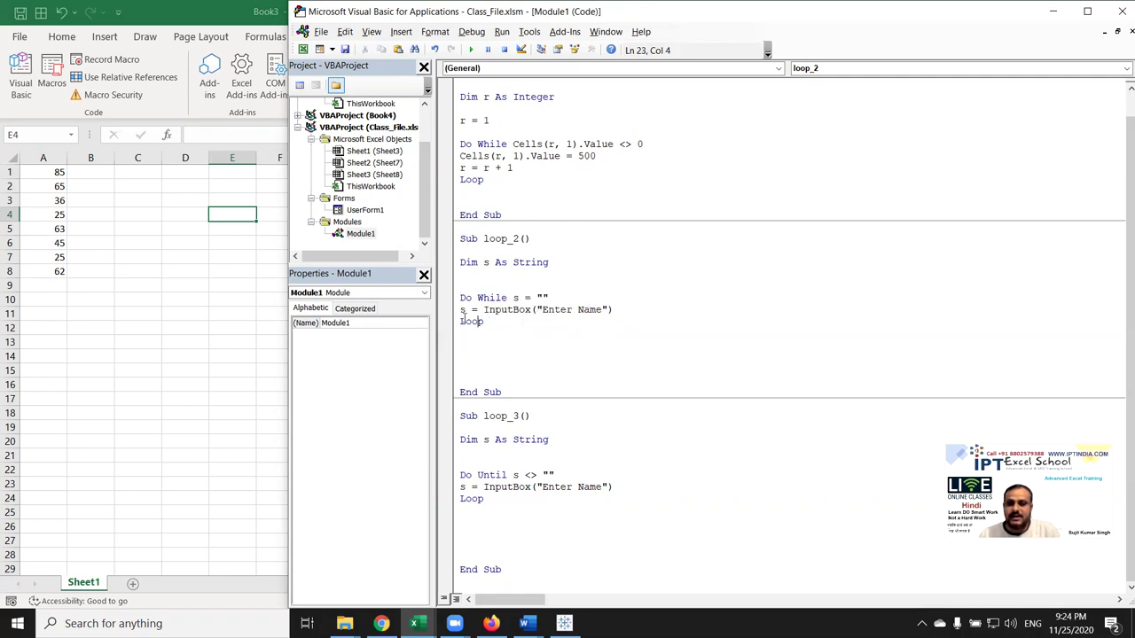
pyautogui.moveTo(461, 310); pyautogui.dragTo(461, 322)
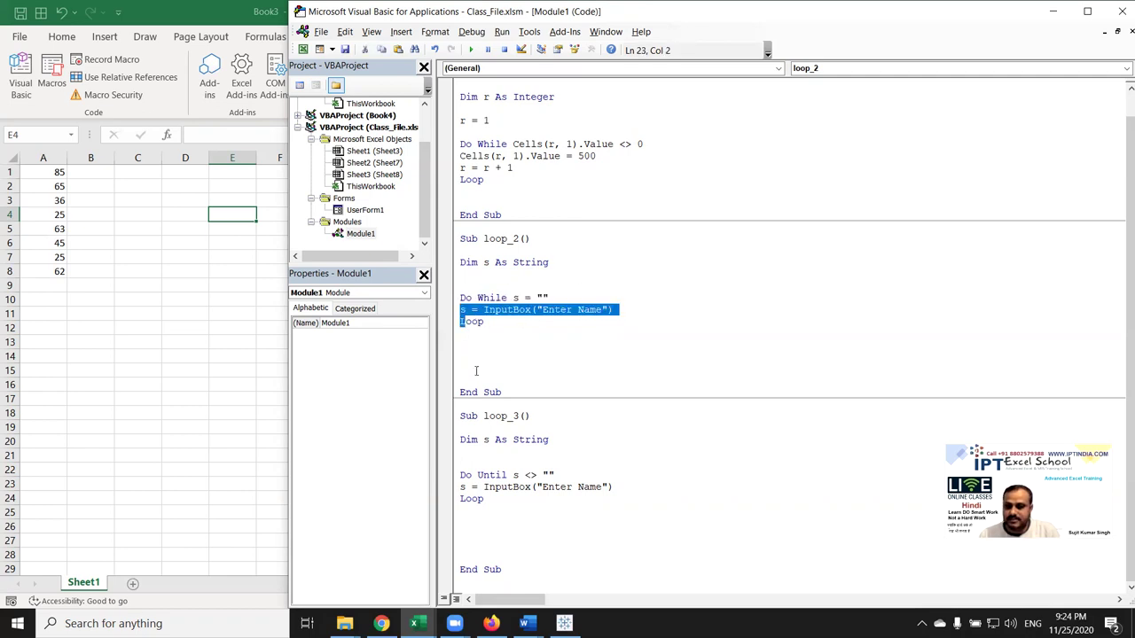
pyautogui.click(480, 534)
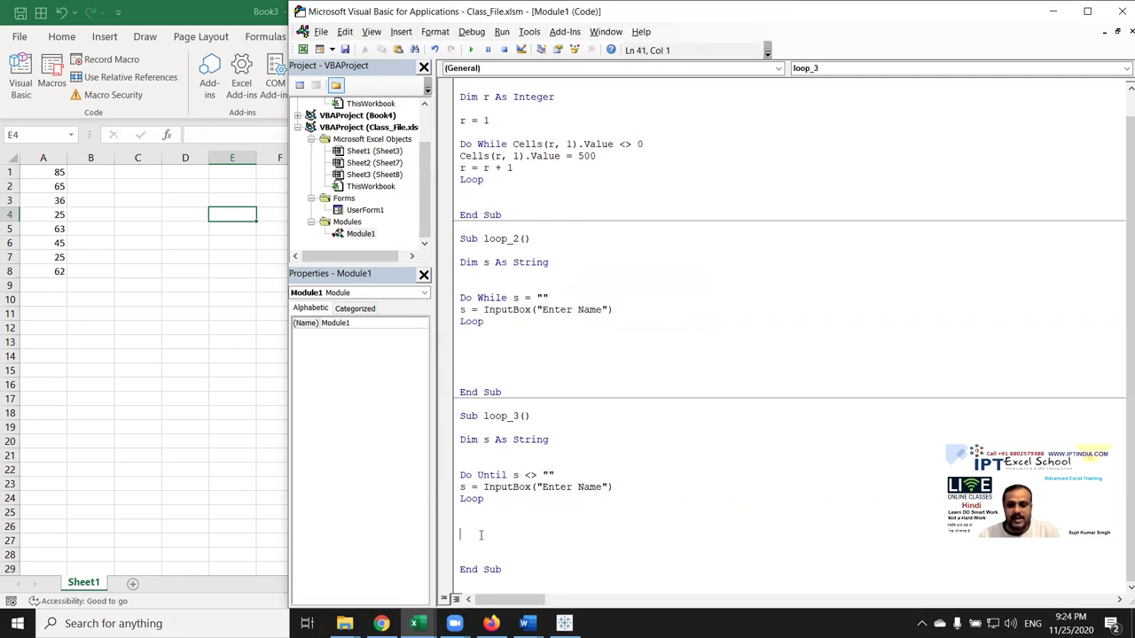
pyautogui.moveTo(463, 507); pyautogui.dragTo(462, 487)
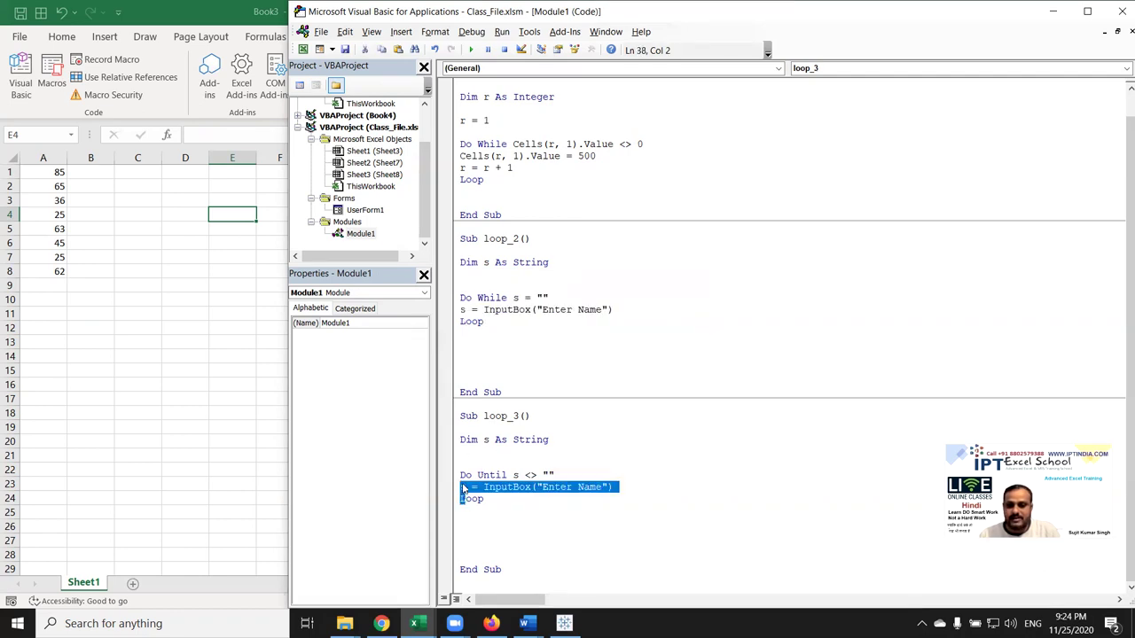
pyautogui.click(461, 476)
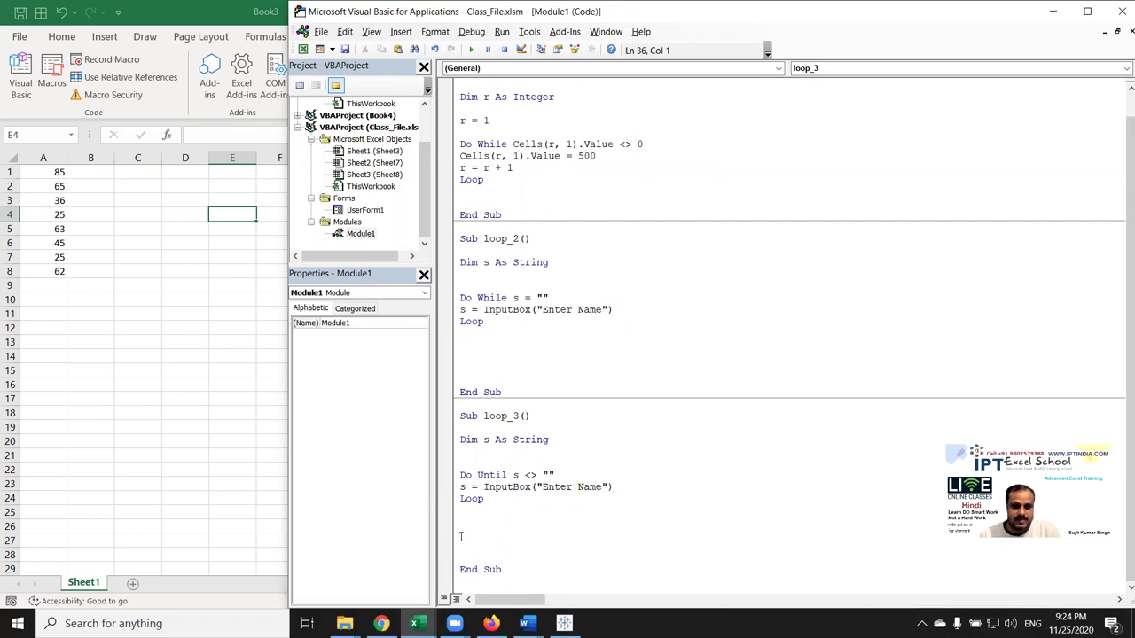
pyautogui.click(489, 587)
# Step: Create a new Sub loop_4 procedure declaring Dim r As Long
pyautogui.press('Down')
pyautogui.press('Down')
pyautogui.press('Down')
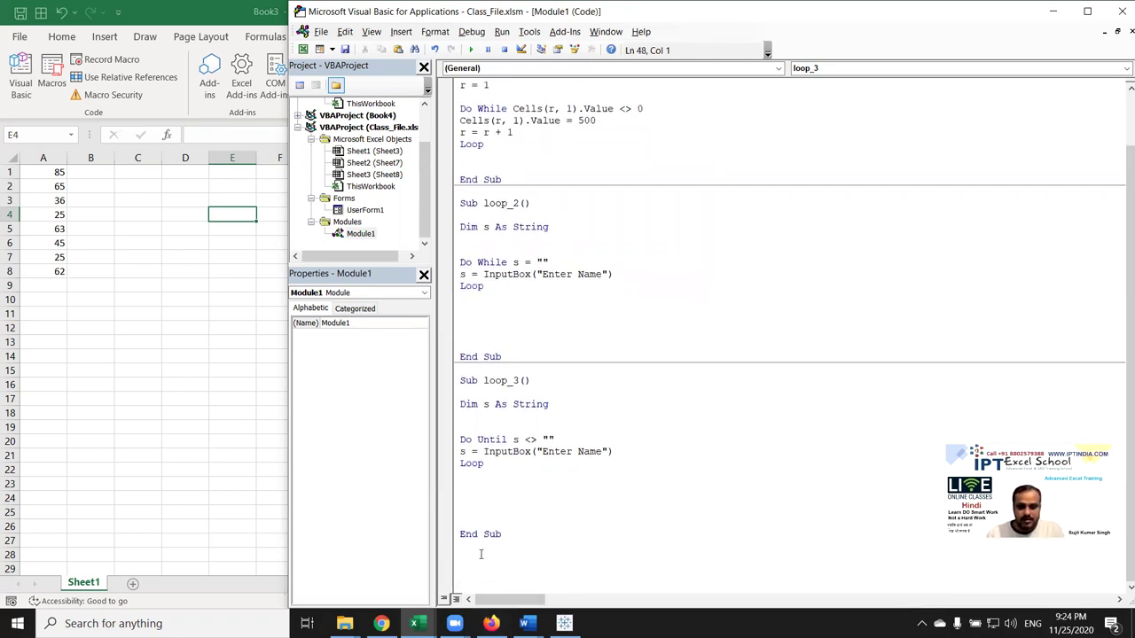
pyautogui.write('sub ')
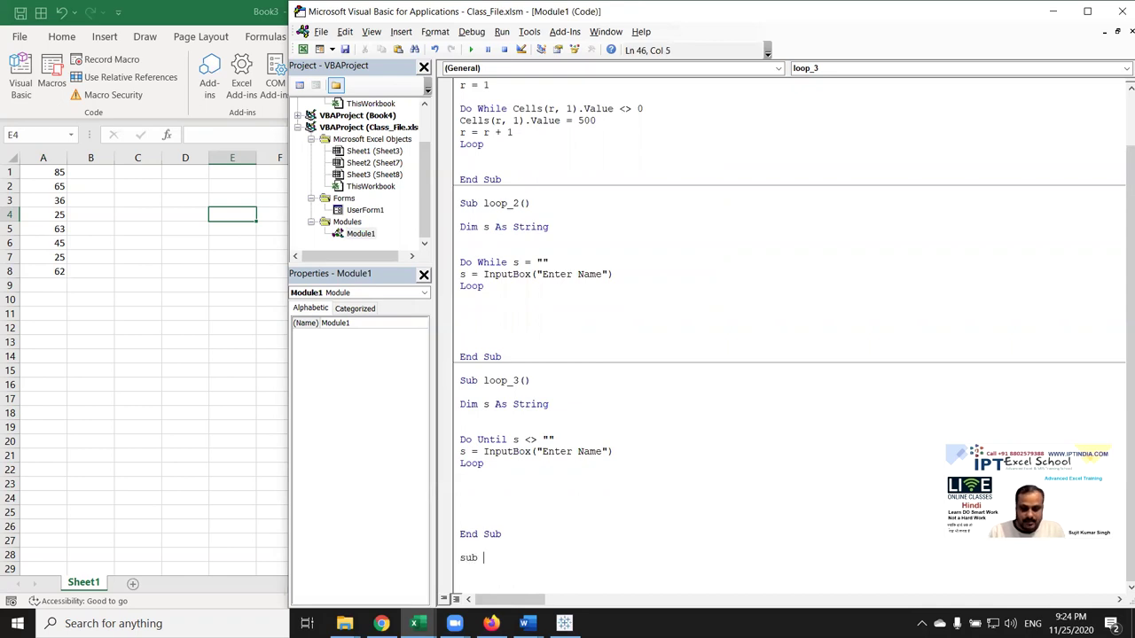
pyautogui.write('loop')
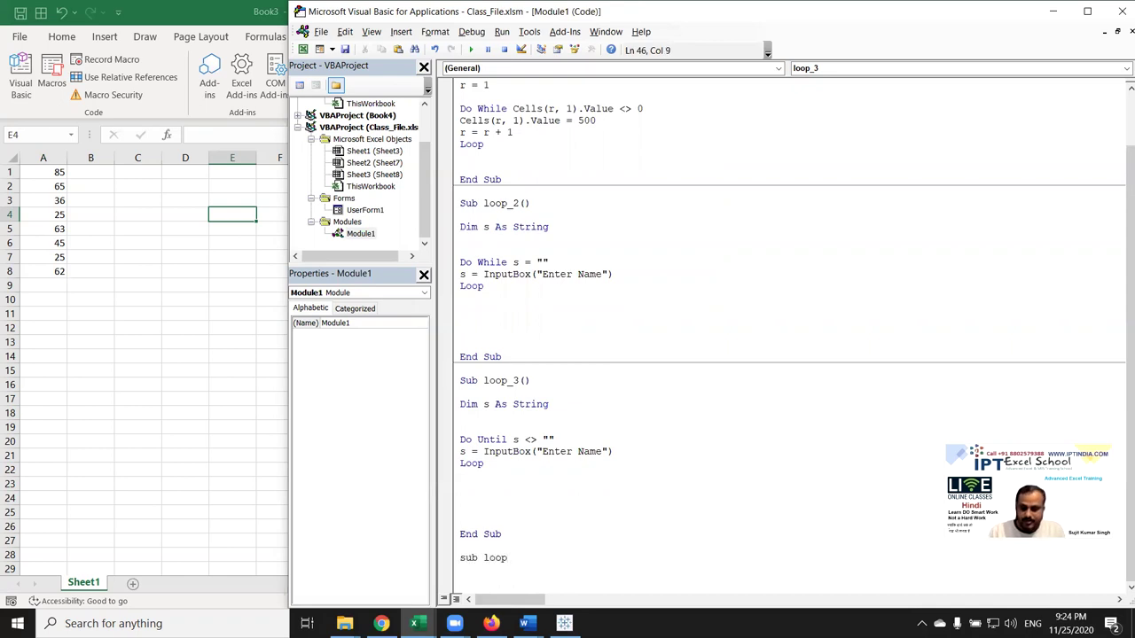
pyautogui.write('_4(')
pyautogui.press('Return')
pyautogui.scroll(-1, 471, 558)
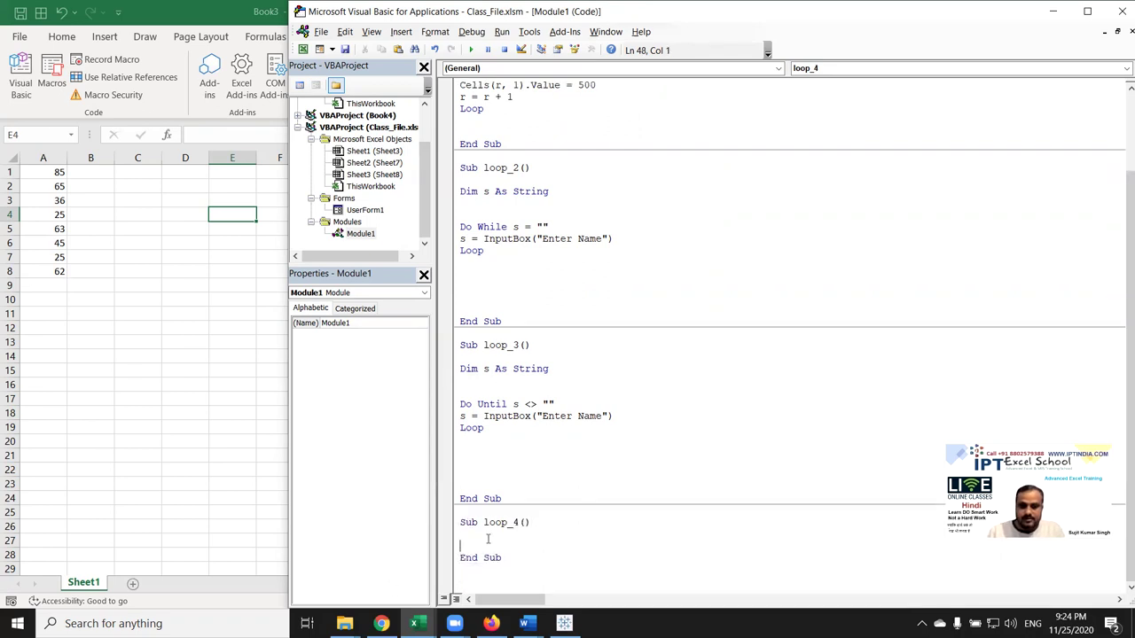
pyautogui.press('Return')
pyautogui.write('dim r ')
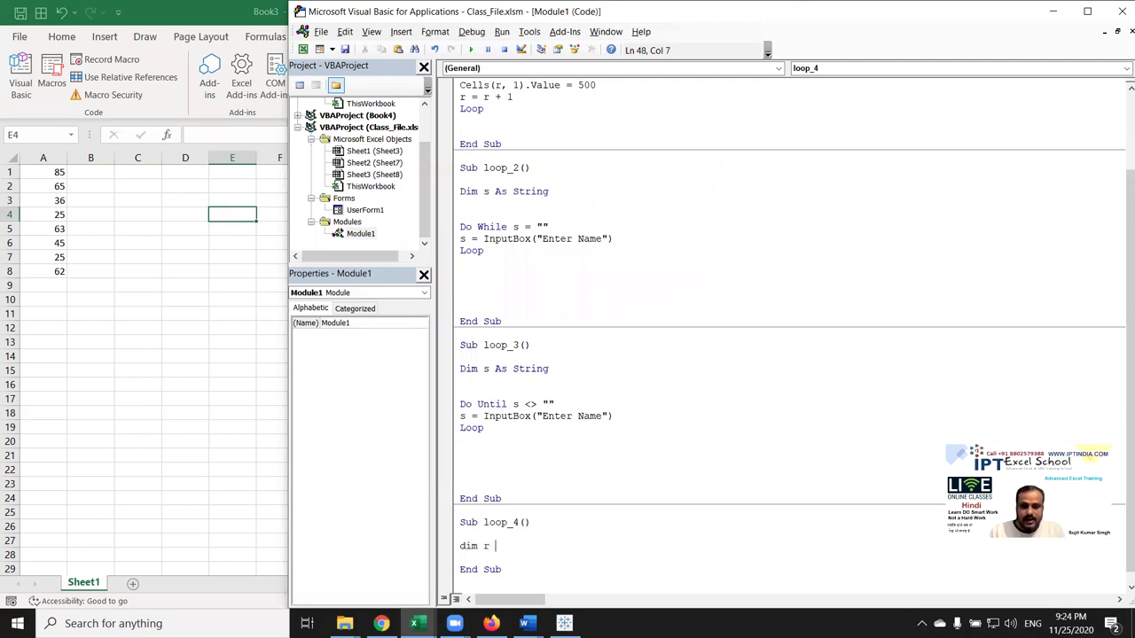
pyautogui.write('as lon')
pyautogui.press('Tab')
pyautogui.press('Return')
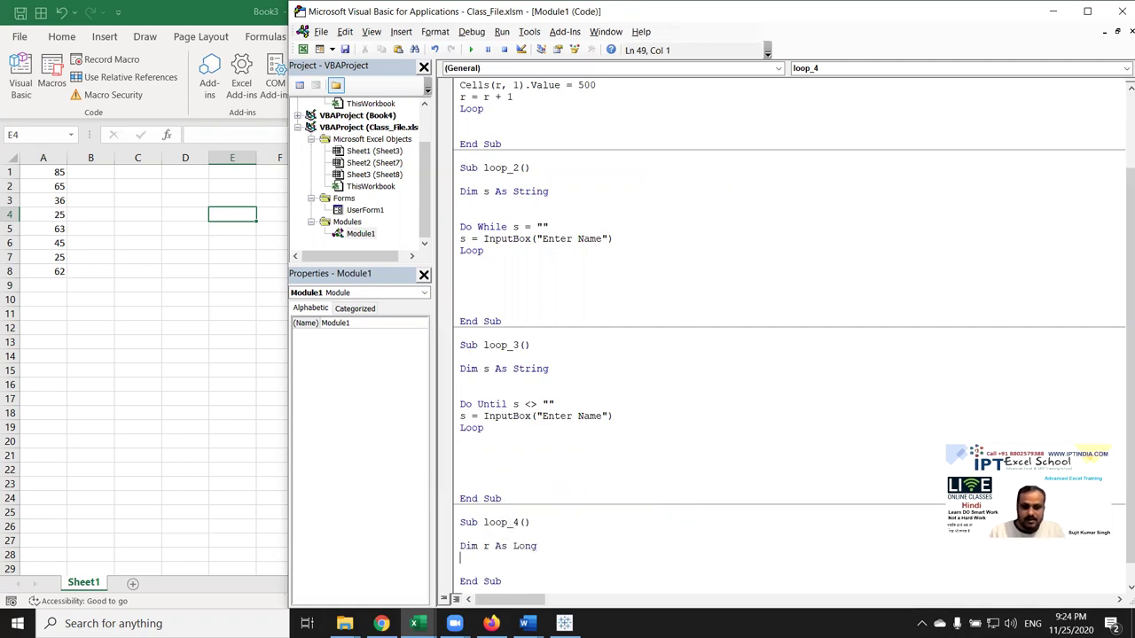
# Step: Add r = 1 and the line Do Until Cells(r, 1).Value <> 0
pyautogui.write('r=1')
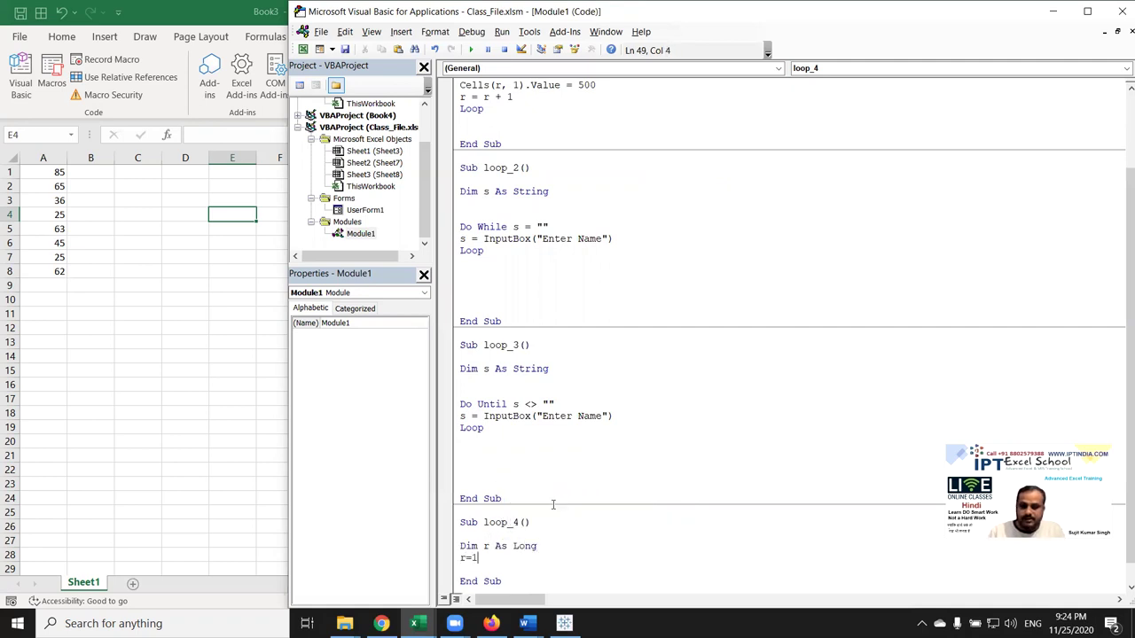
pyautogui.scroll(-1, 521, 529)
pyautogui.press('Return')
pyautogui.press('Return')
pyautogui.press('Return')
pyautogui.scroll(-1, 519, 540)
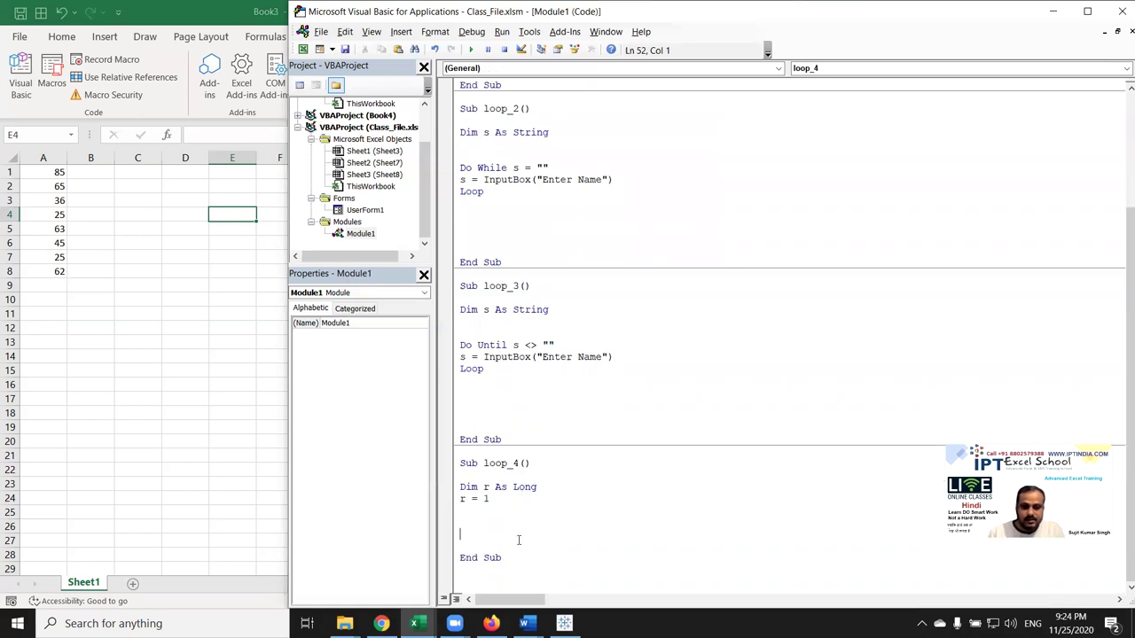
pyautogui.click(495, 523)
pyautogui.write('do until ')
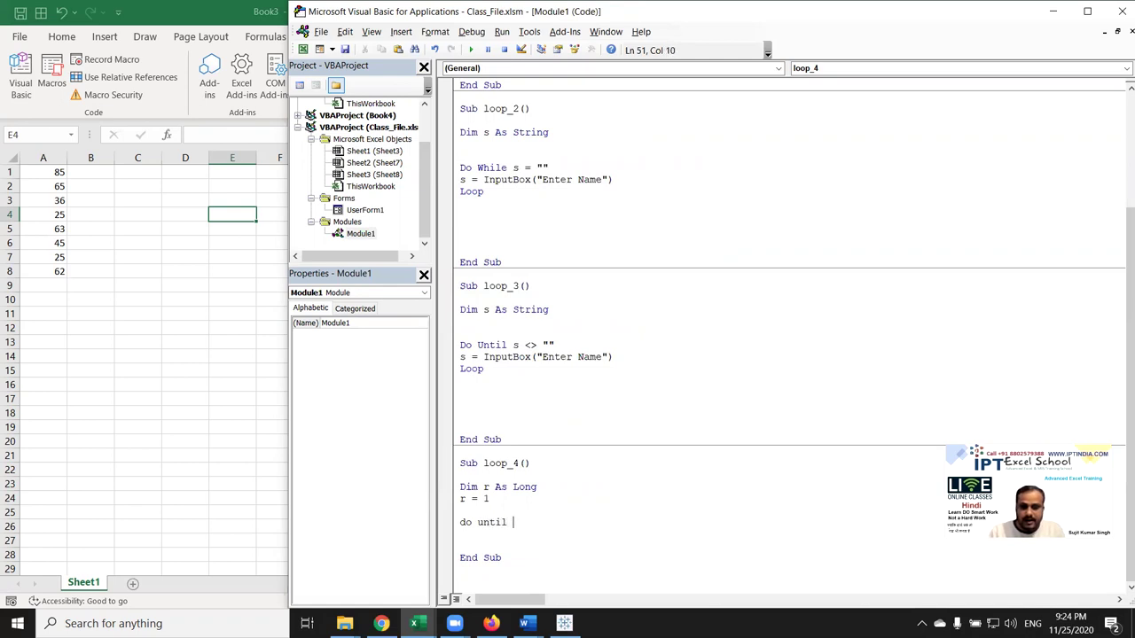
pyautogui.write('cells')
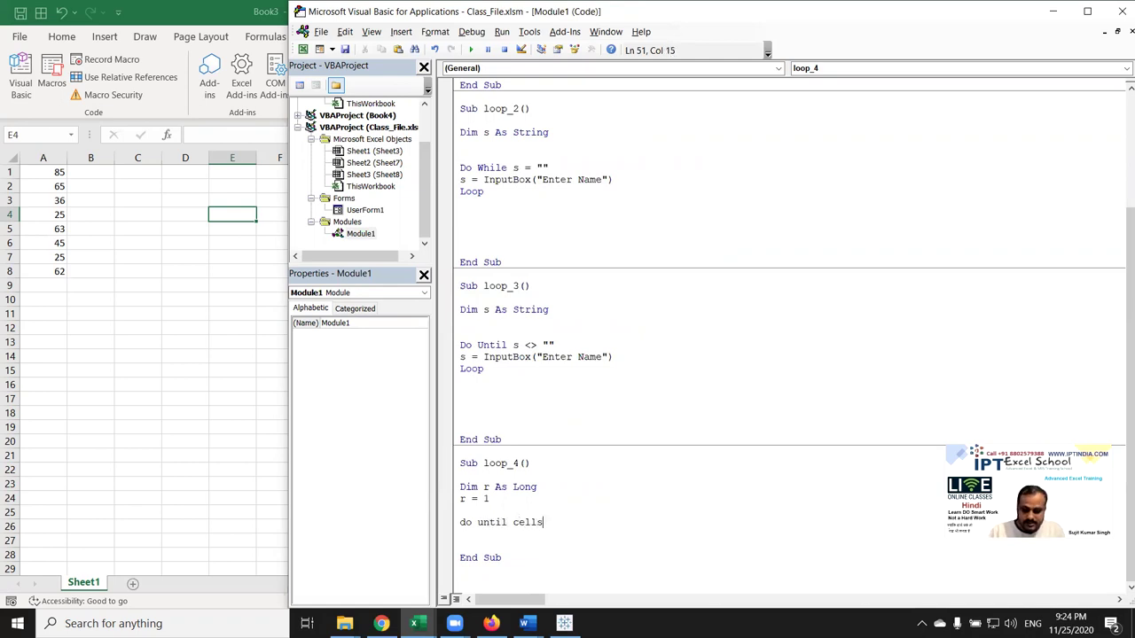
pyautogui.write('(r,2')
pyautogui.press('BackSpace')
pyautogui.write('1')
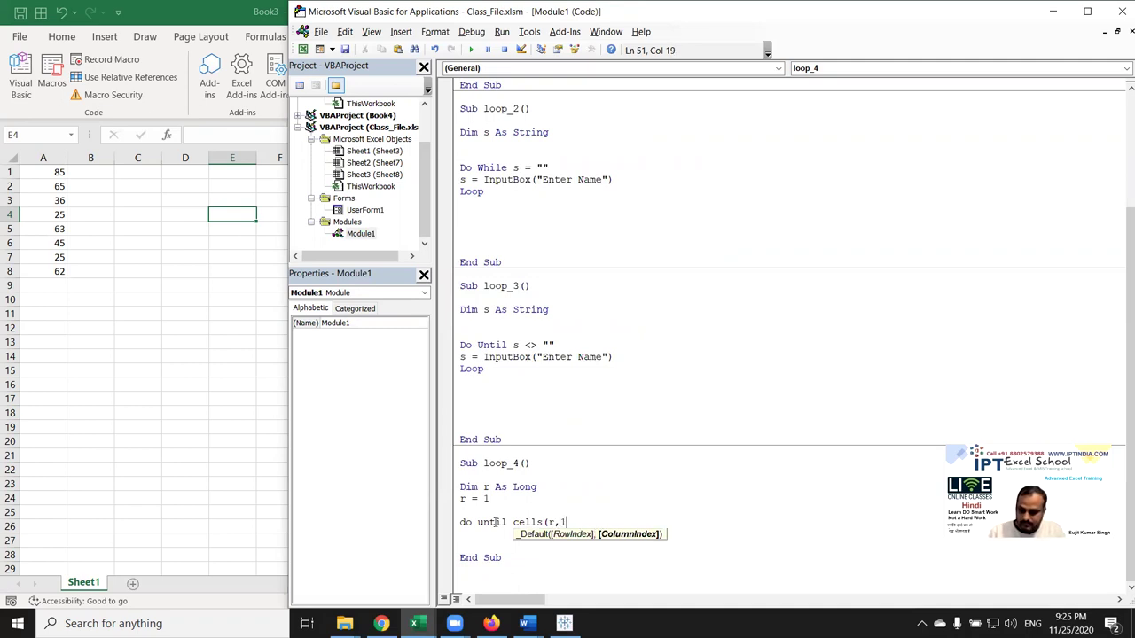
pyautogui.write(').va')
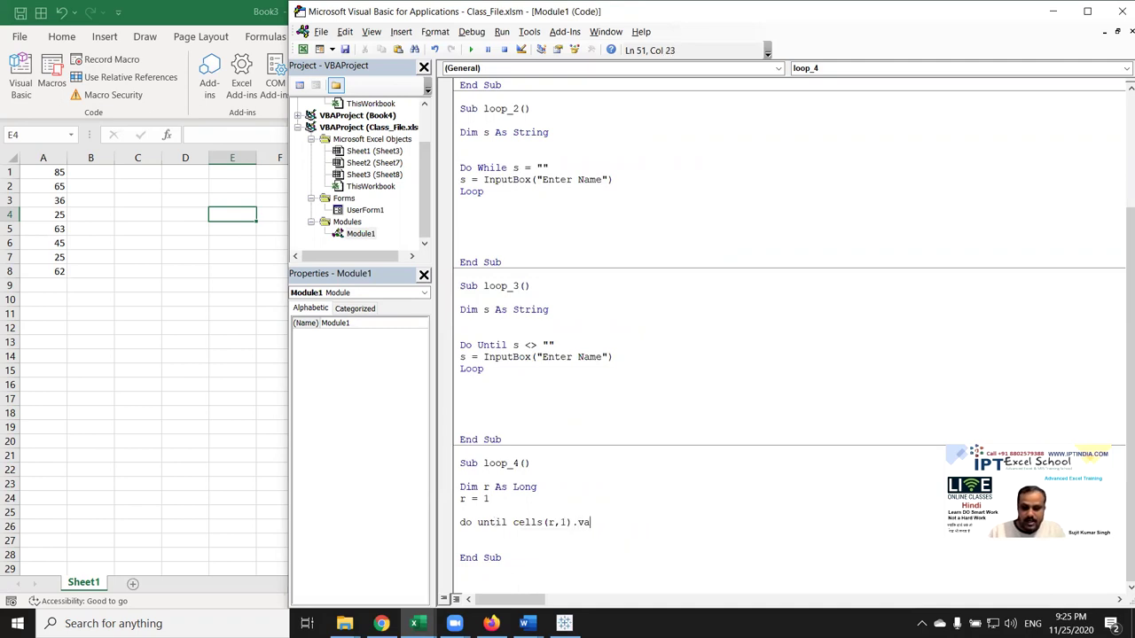
pyautogui.write('lue ')
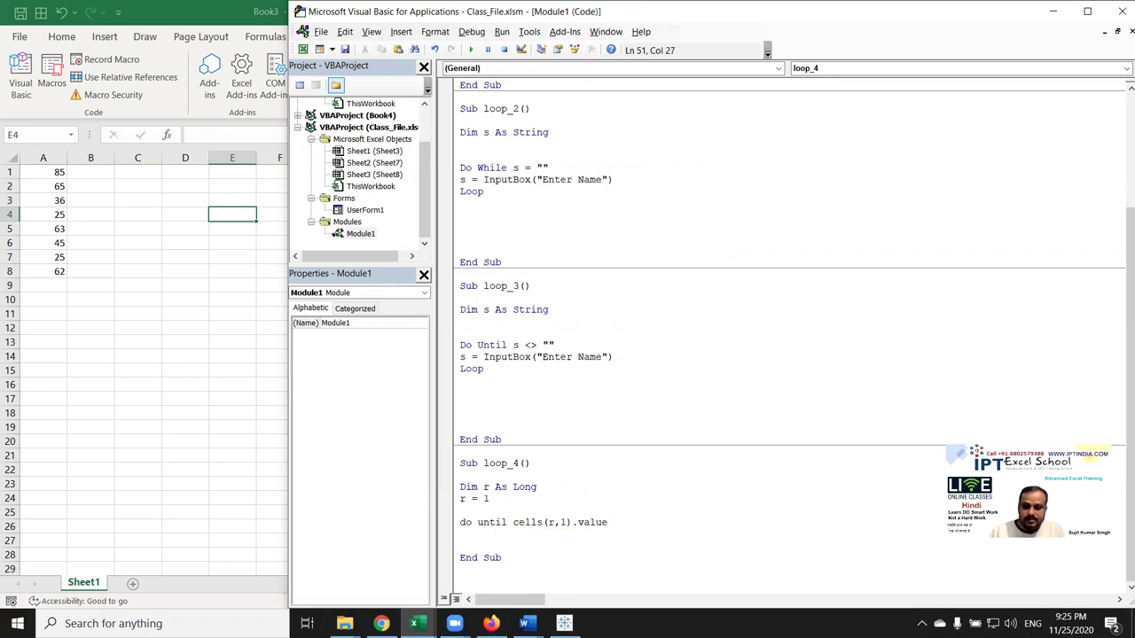
pyautogui.write('<>0')
pyautogui.press('Return')
# Step: Add Cells(r, 2).Value = 500, r = r + 1 and the closing Loop inside loop_4
pyautogui.write('range')
pyautogui.press('BackSpace')
pyautogui.press('BackSpace')
pyautogui.press('BackSpace')
pyautogui.press('BackSpace')
pyautogui.press('BackSpace')
pyautogui.write('cells')
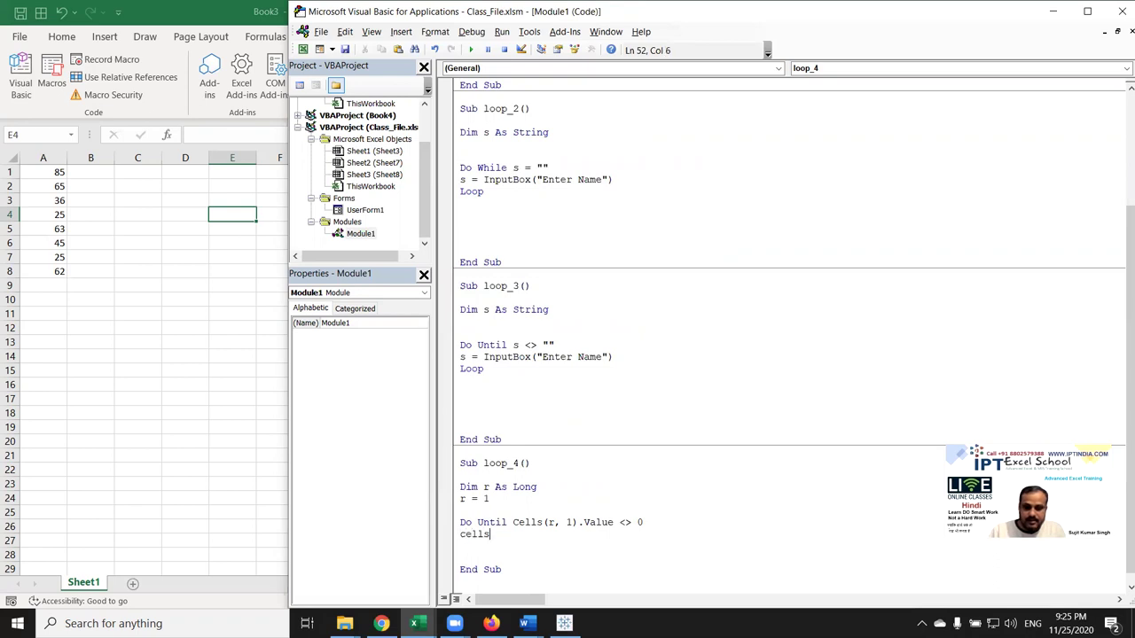
pyautogui.write('(')
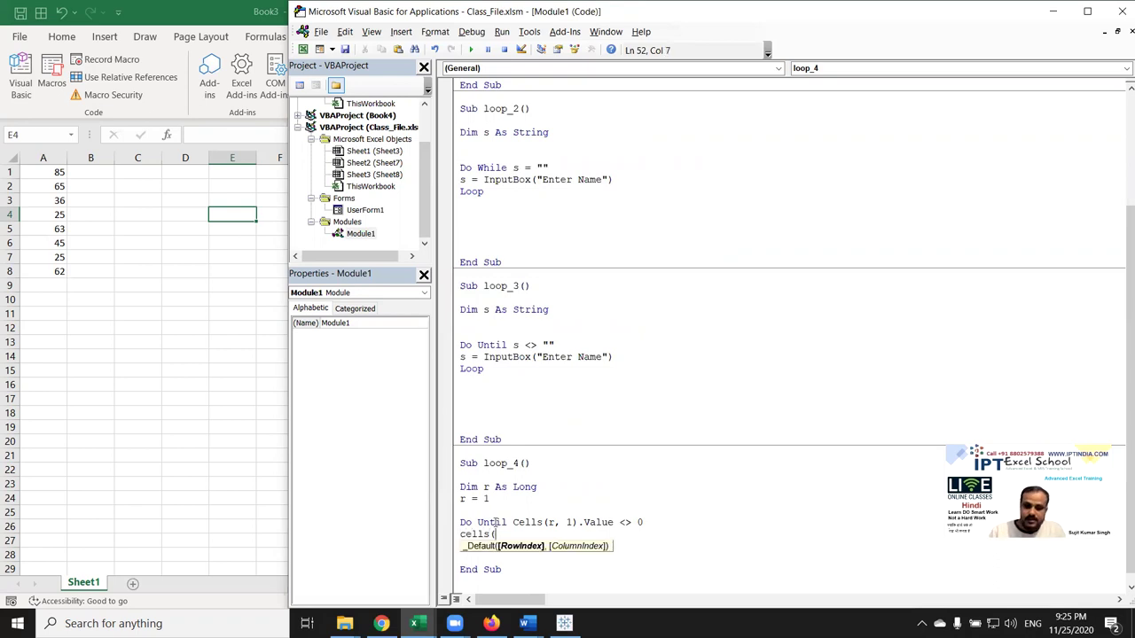
pyautogui.write('r,2).value=')
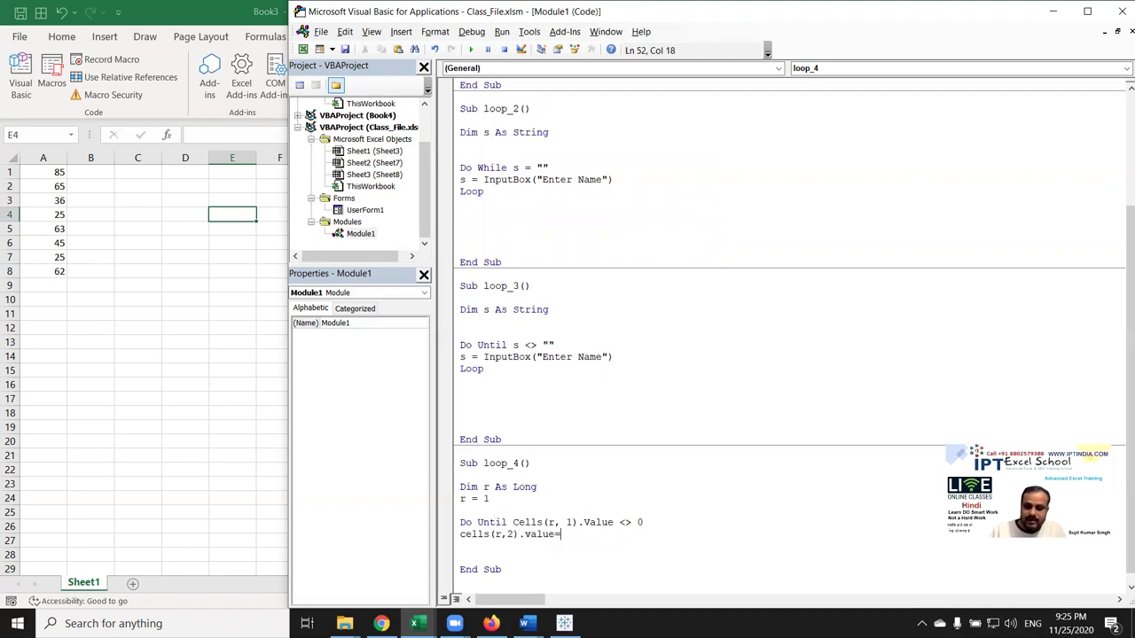
pyautogui.write('500')
pyautogui.press('Return')
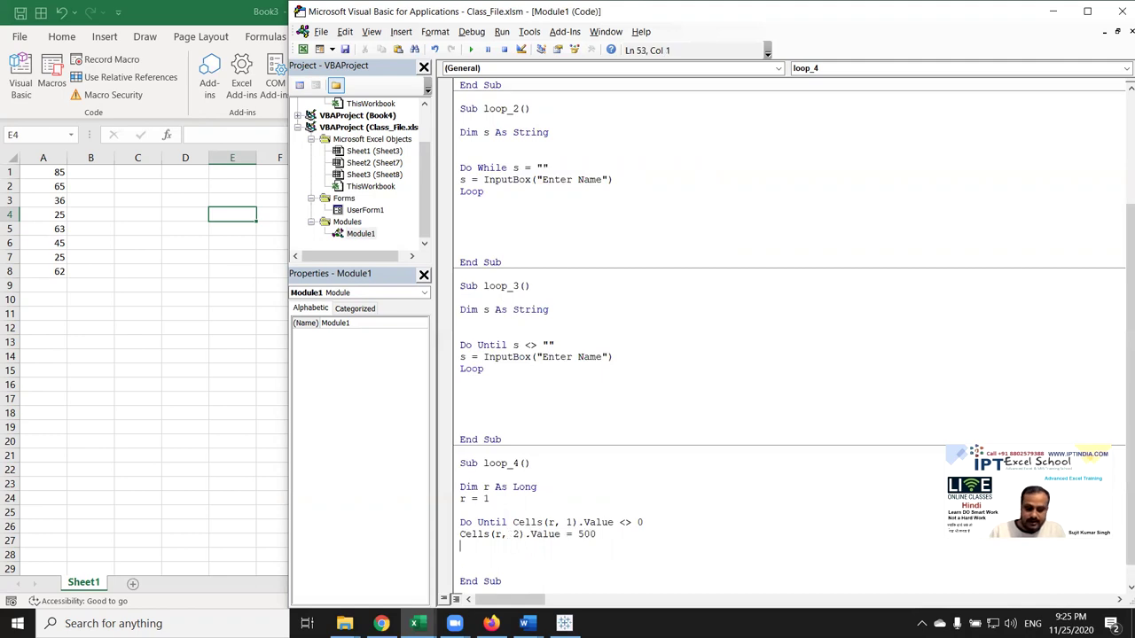
pyautogui.write('loop')
pyautogui.press('Return')
pyautogui.scroll(-1, 488, 526)
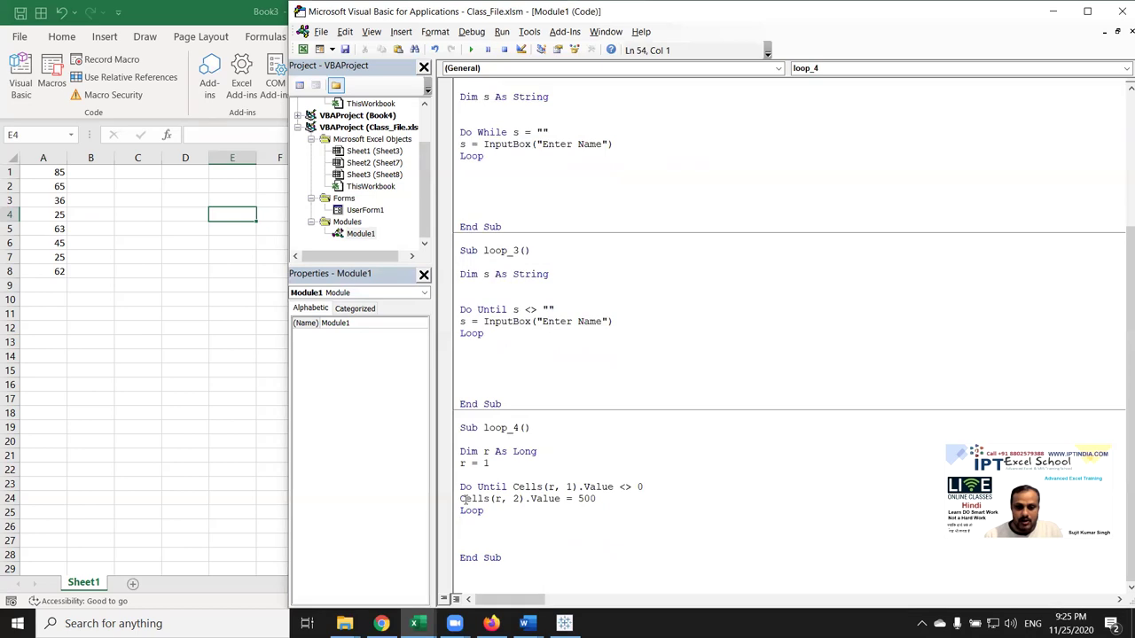
pyautogui.press('Return')
pyautogui.press('Up')
pyautogui.write('r=')
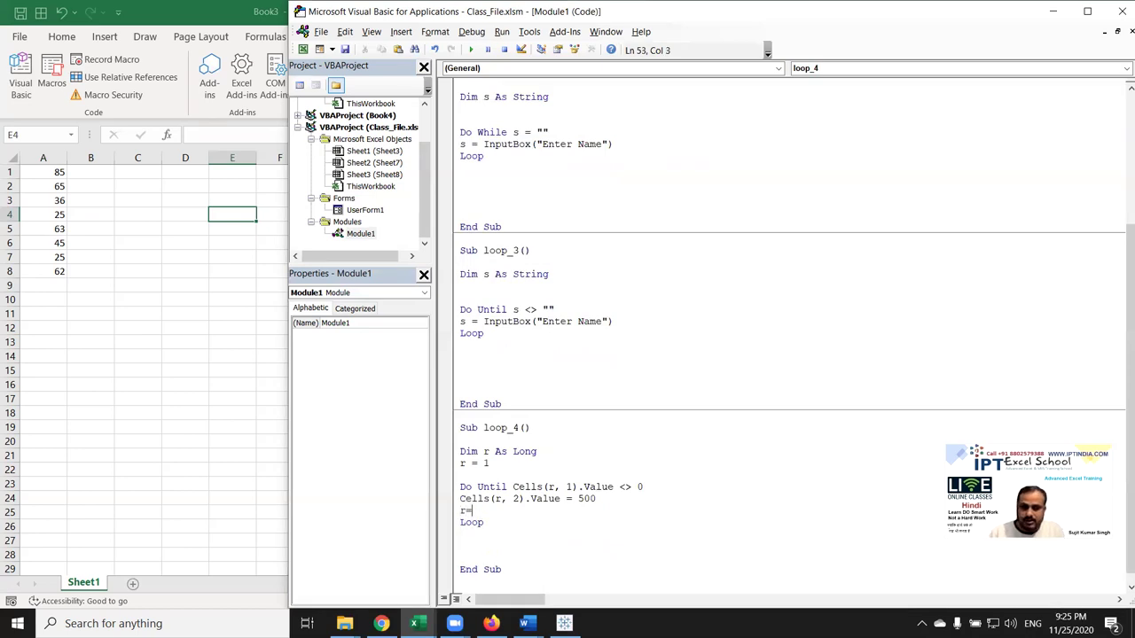
pyautogui.write('r+1')
pyautogui.click(484, 547)
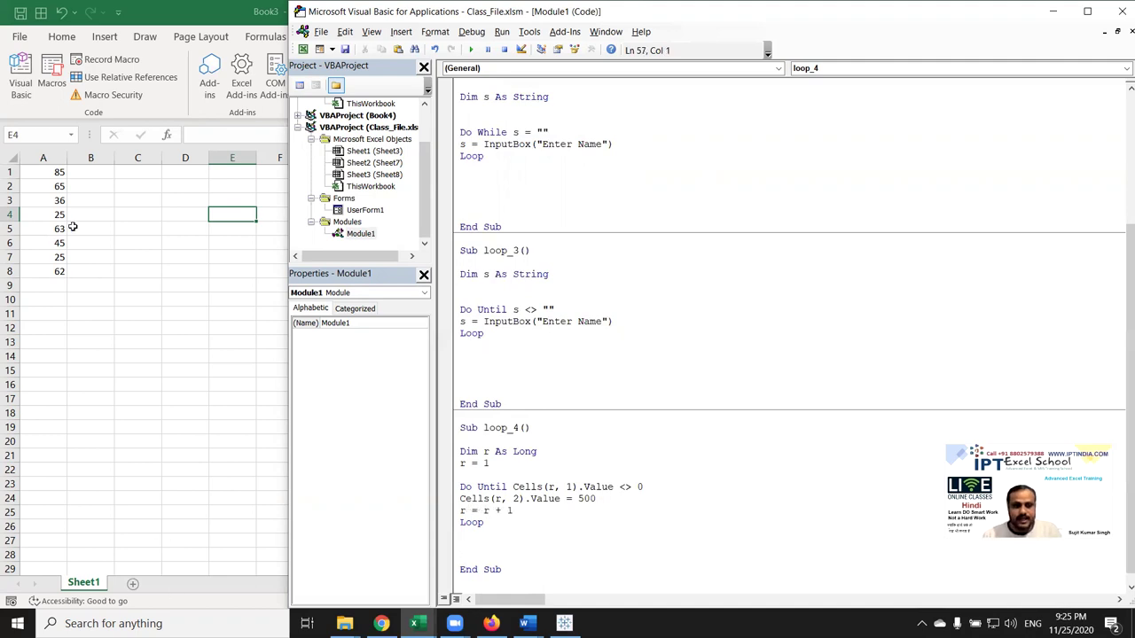
# Step: Clear the 85 from cell A1, then run loop_4 from the editor so B1 gets 500
pyautogui.click(55, 175)
pyautogui.press('Delete')
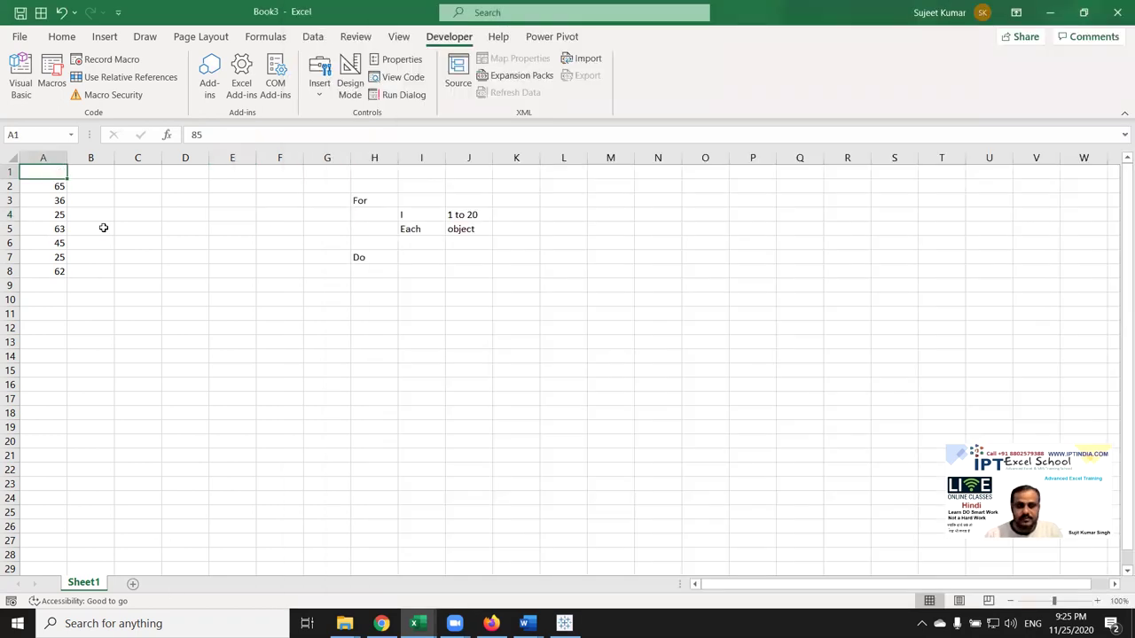
pyautogui.press('Down')
pyautogui.press('Down')
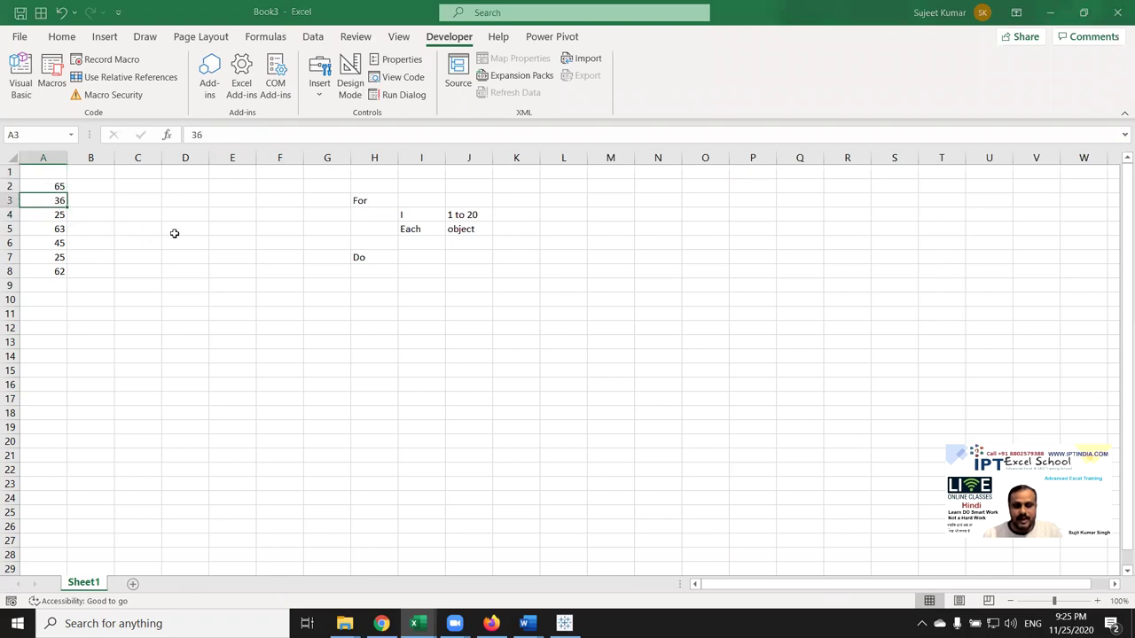
pyautogui.hotkey('alt', 'F11')
pyautogui.click(503, 487)
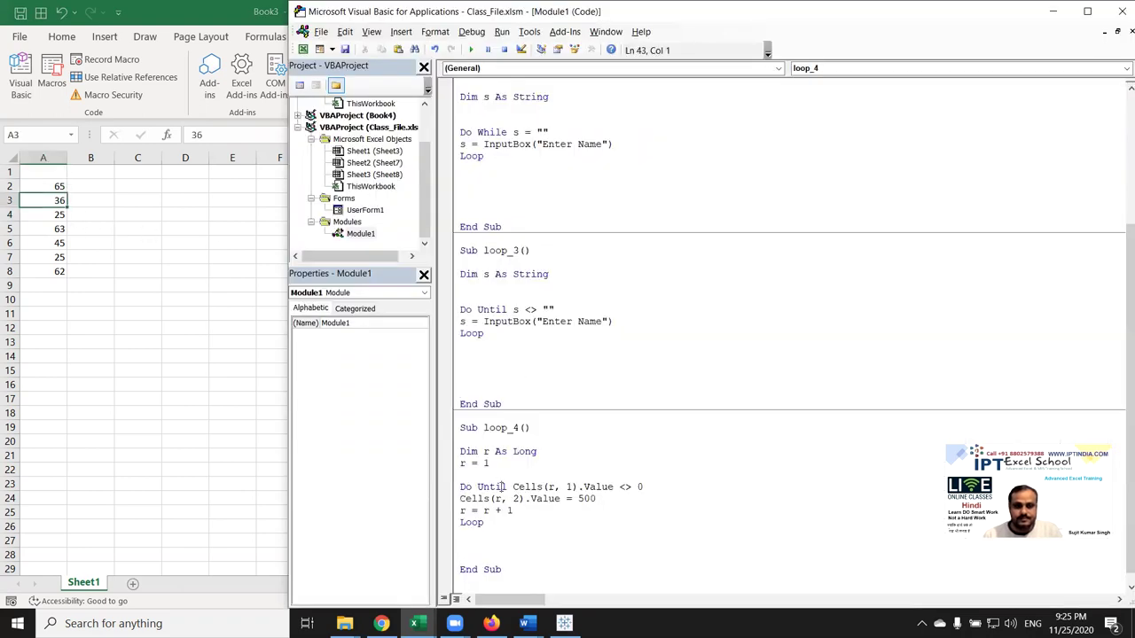
pyautogui.click(472, 51)
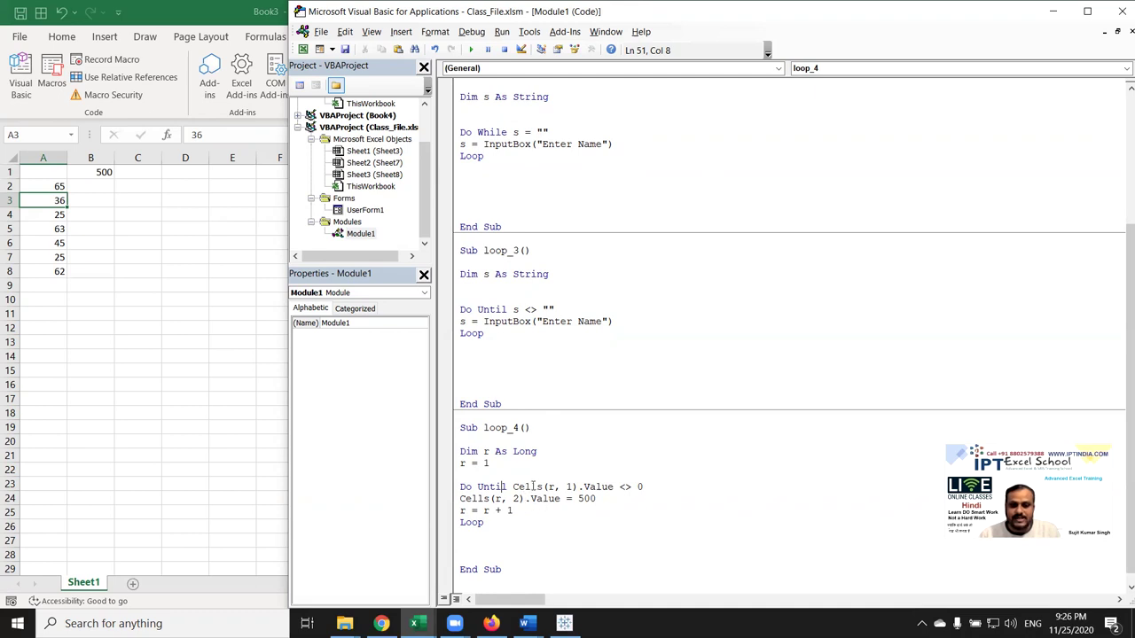
pyautogui.click(549, 487)
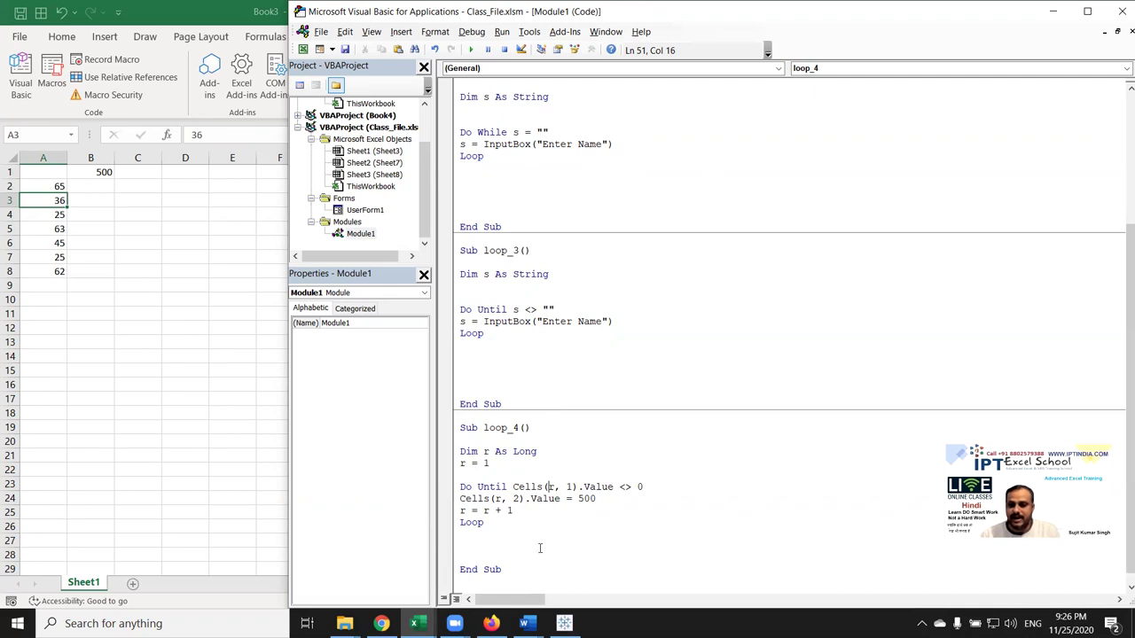
# Step: Change loop_1's Cells(r, 1).Value = 500 to Cells(r, 2) so it writes to column B
pyautogui.scroll(4, 480, 468)
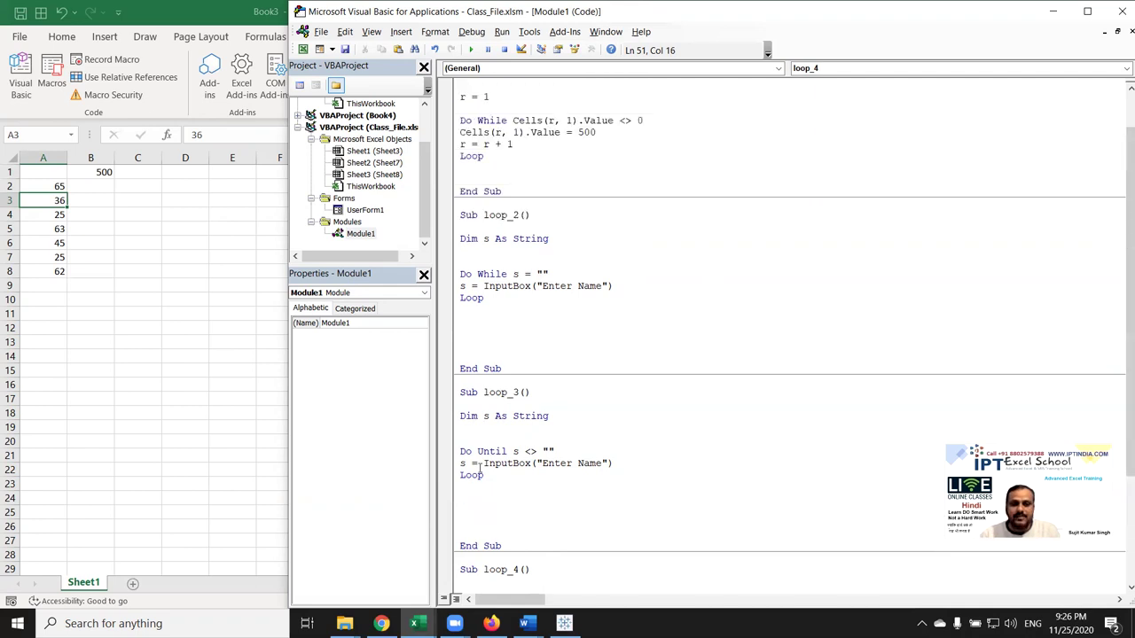
pyautogui.scroll(1, 512, 204)
pyautogui.click(512, 204)
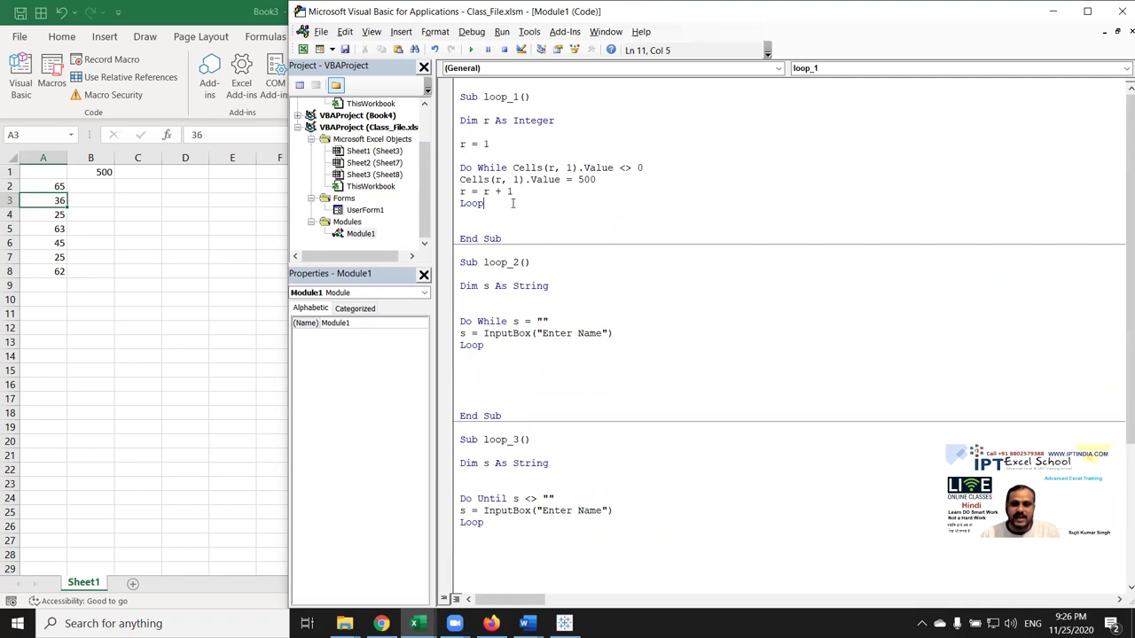
pyautogui.scroll(-4, 512, 204)
pyautogui.scroll(-2, 501, 479)
pyautogui.click(500, 487)
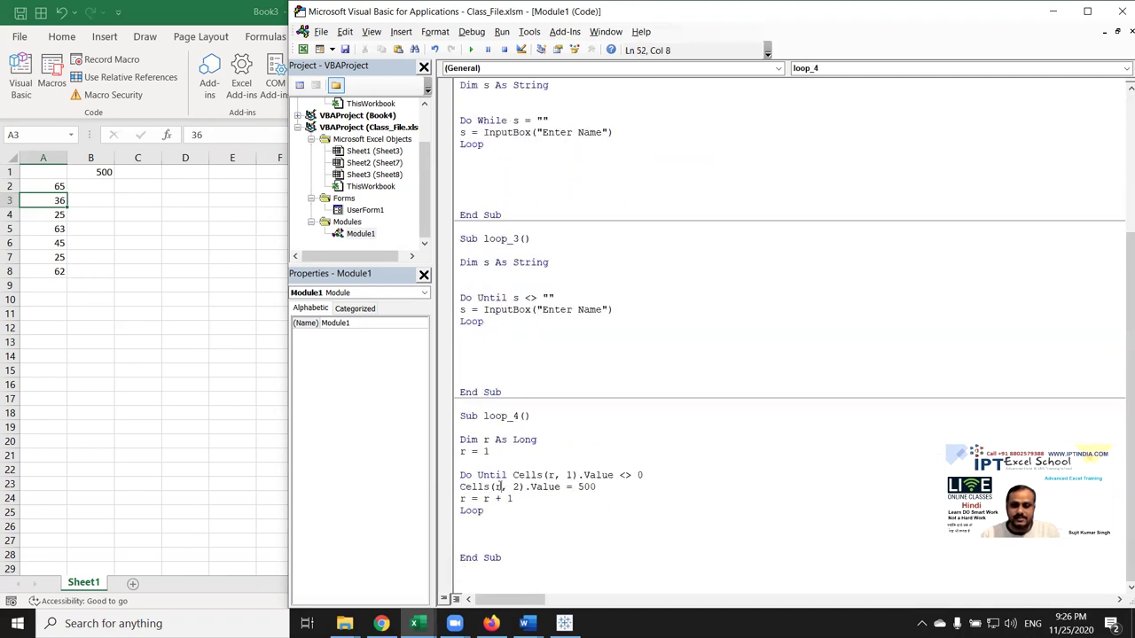
pyautogui.scroll(6, 505, 456)
pyautogui.click(522, 180)
pyautogui.press('BackSpace')
pyautogui.write('2')
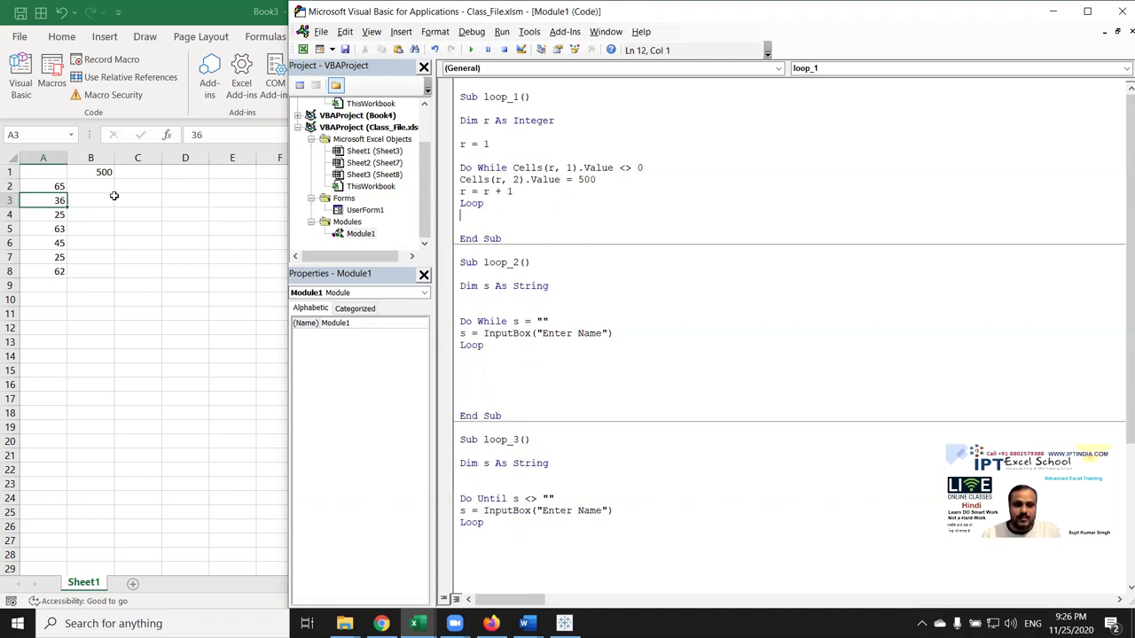
# Step: Delete the 500 from cell B1 and return to the VBA editor
pyautogui.click(91, 172)
pyautogui.press('Delete')
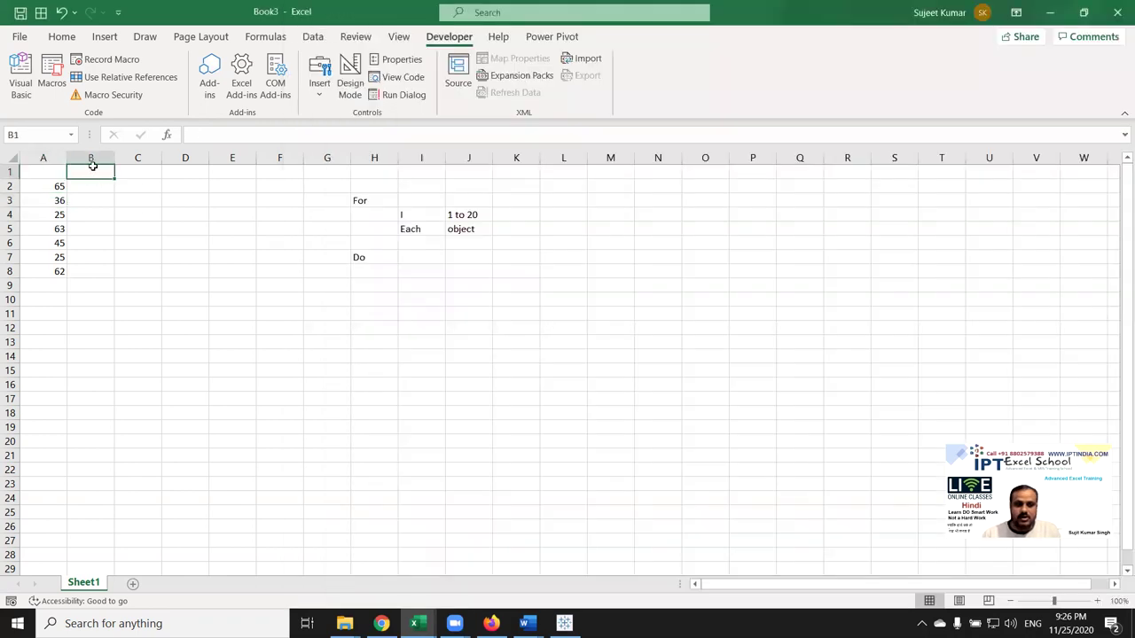
pyautogui.hotkey('alt', 'F11')
pyautogui.click(489, 144)
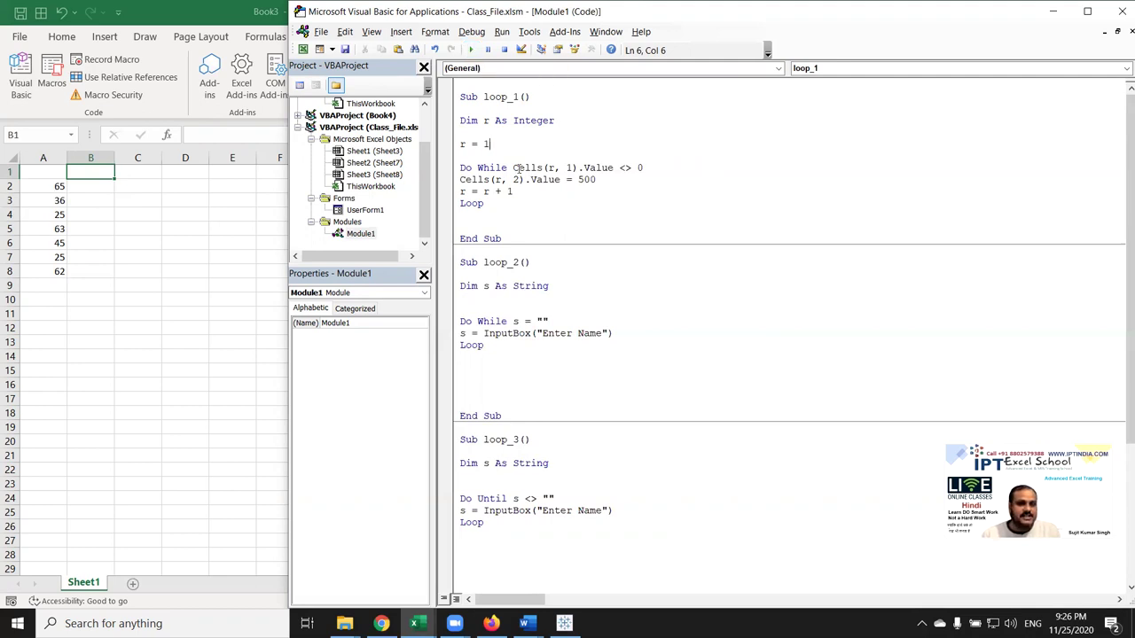
pyautogui.moveTo(512, 167); pyautogui.dragTo(651, 168)
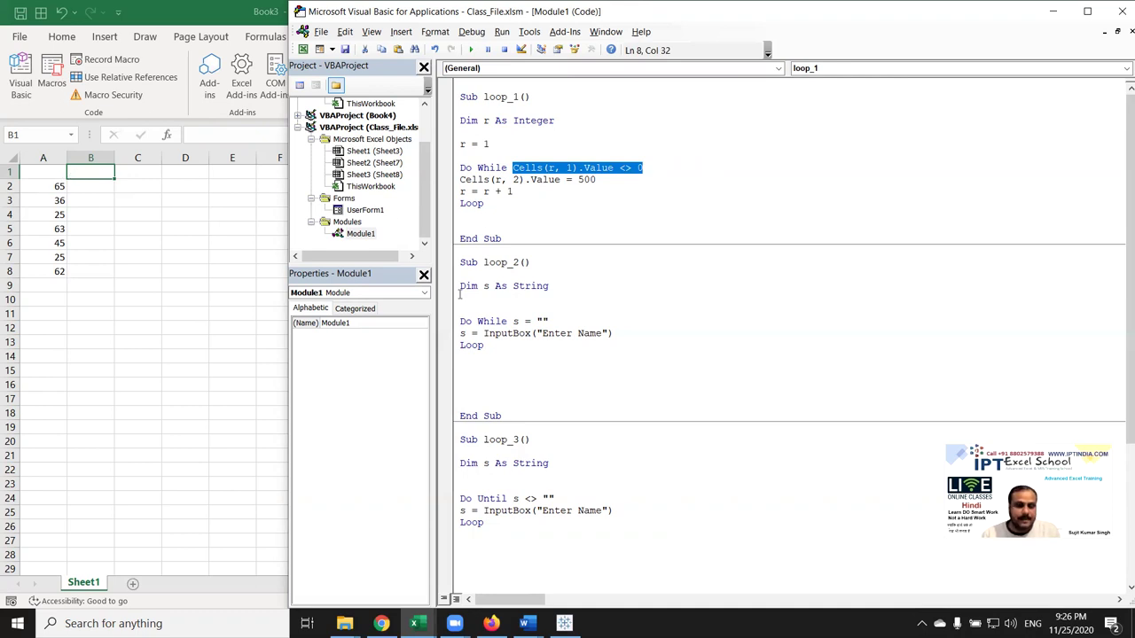
pyautogui.scroll(-6, 591, 257)
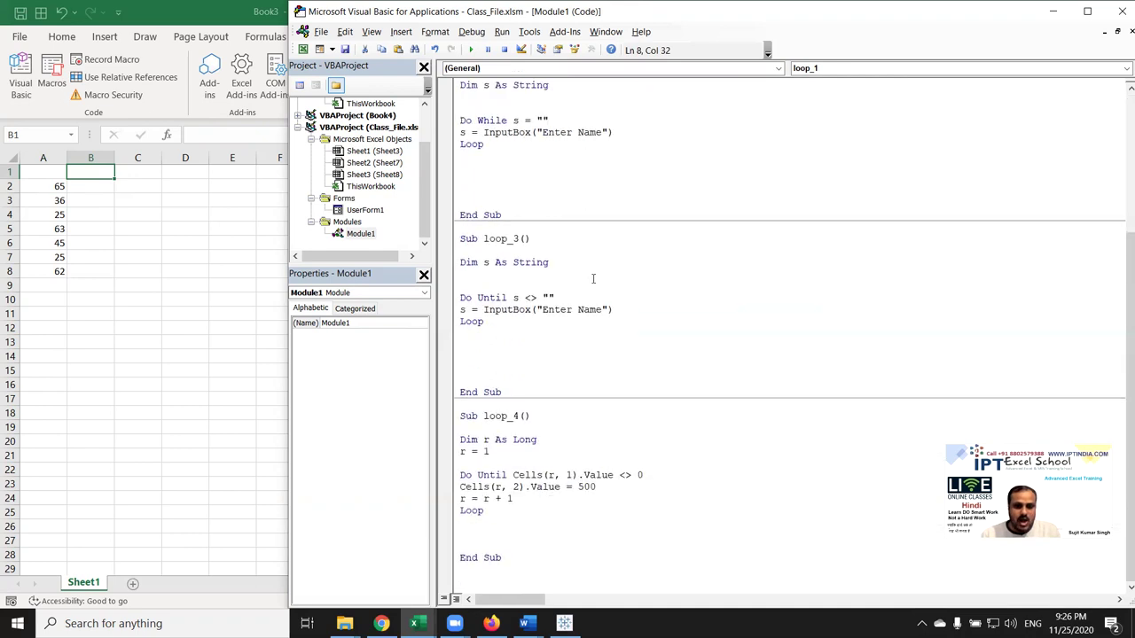
pyautogui.click(543, 487)
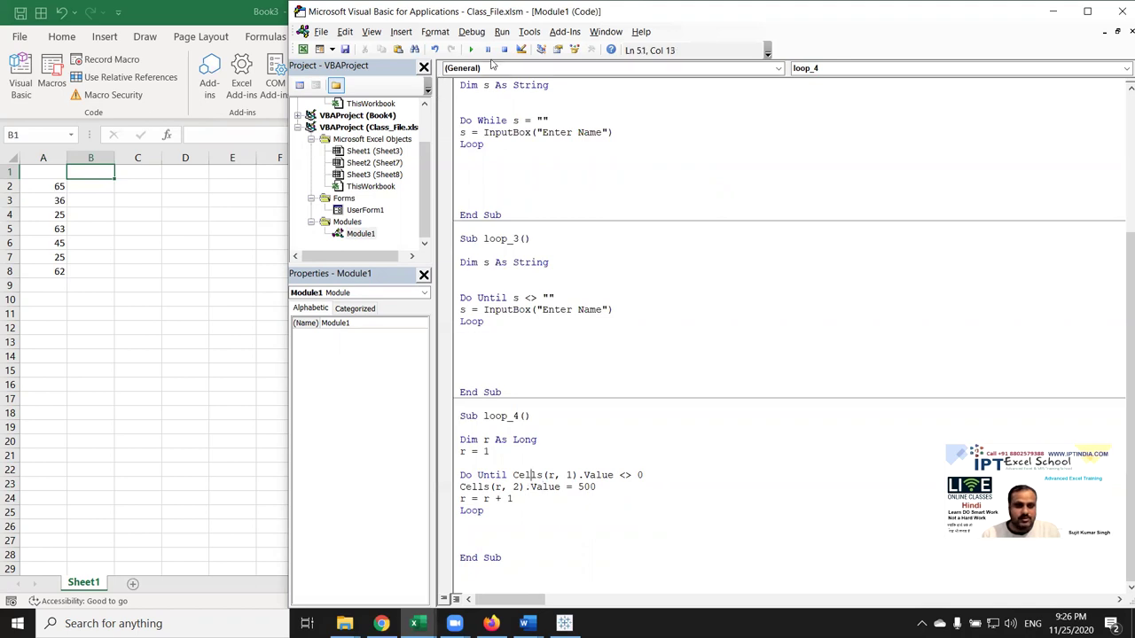
# Step: Run loop_4 and highlight its body lines and Cells condition
pyautogui.click(471, 49)
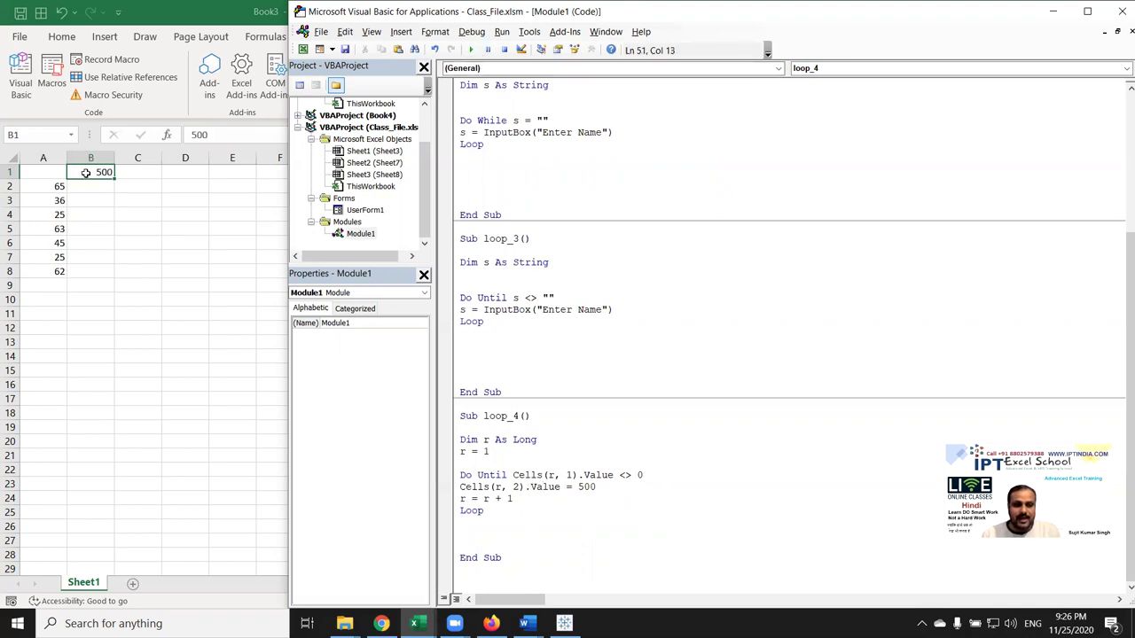
pyautogui.click(460, 488)
pyautogui.moveTo(461, 488); pyautogui.dragTo(523, 502)
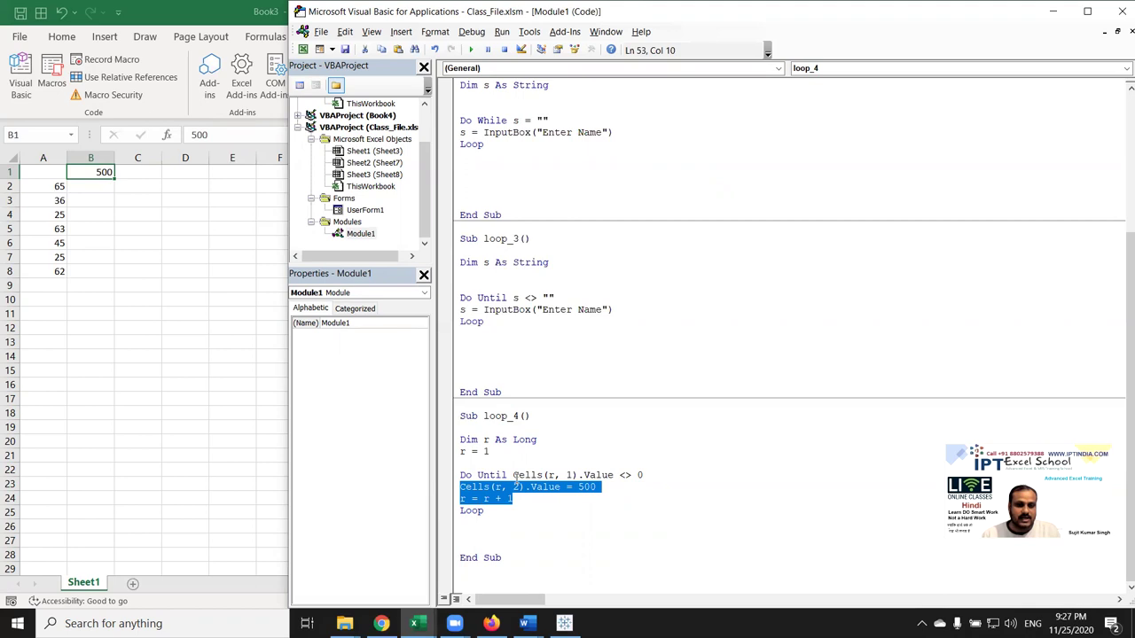
pyautogui.doubleClick(518, 477)
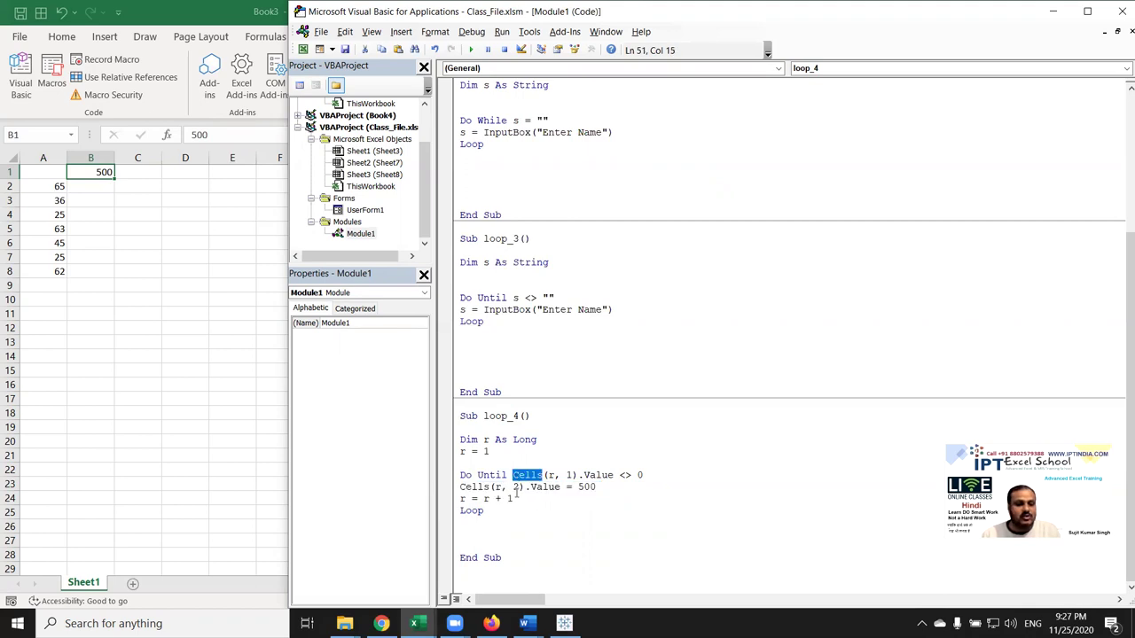
pyautogui.click(511, 501)
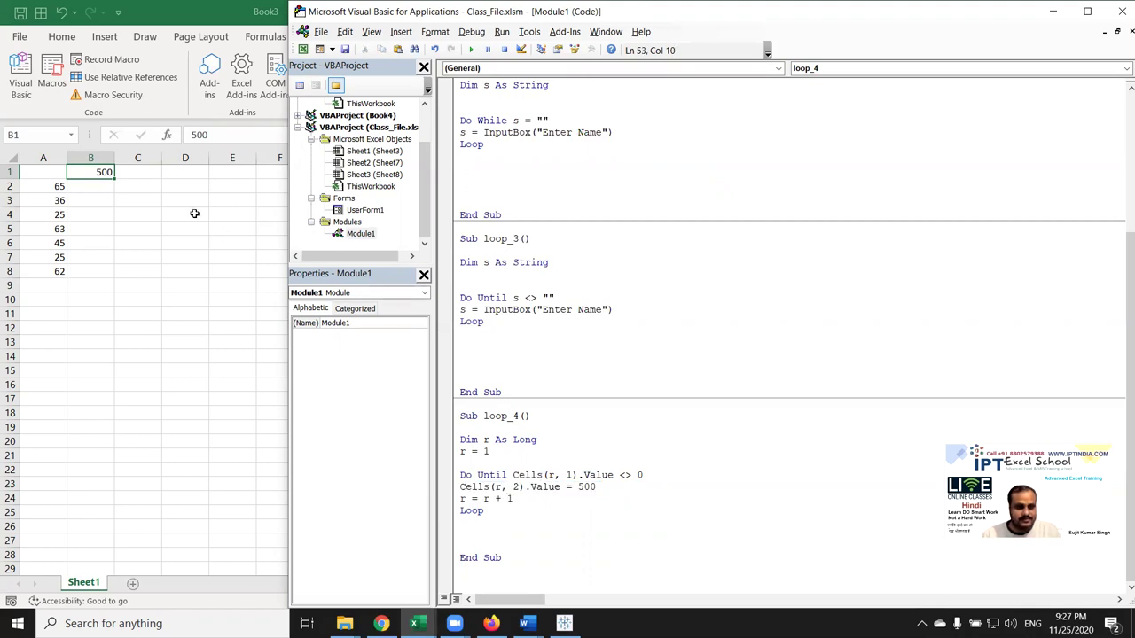
# Step: Step through loop_4 line by line with F8, then reset the debugging run
pyautogui.click(489, 453)
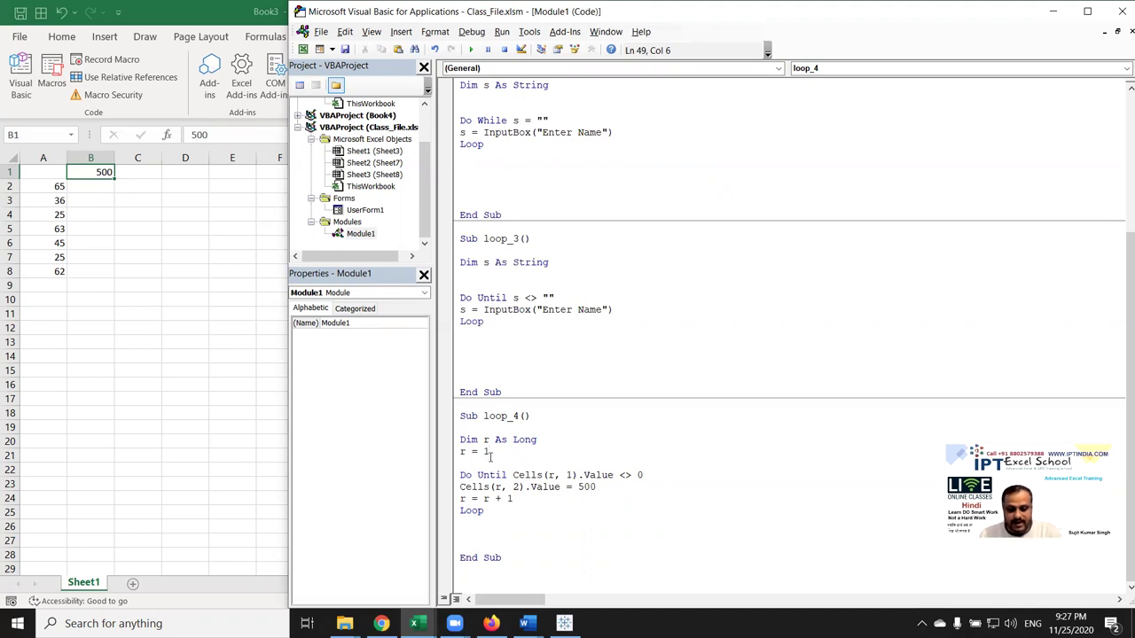
pyautogui.press('F8')
pyautogui.press('F8')
pyautogui.press('F8')
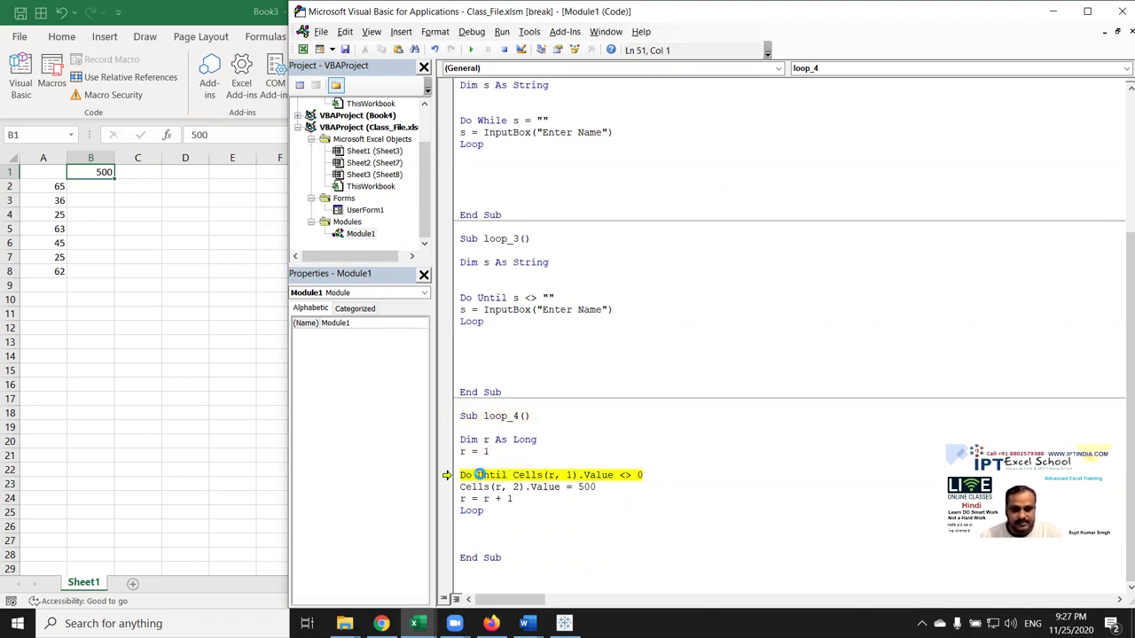
pyautogui.press('F8')
pyautogui.press('F8')
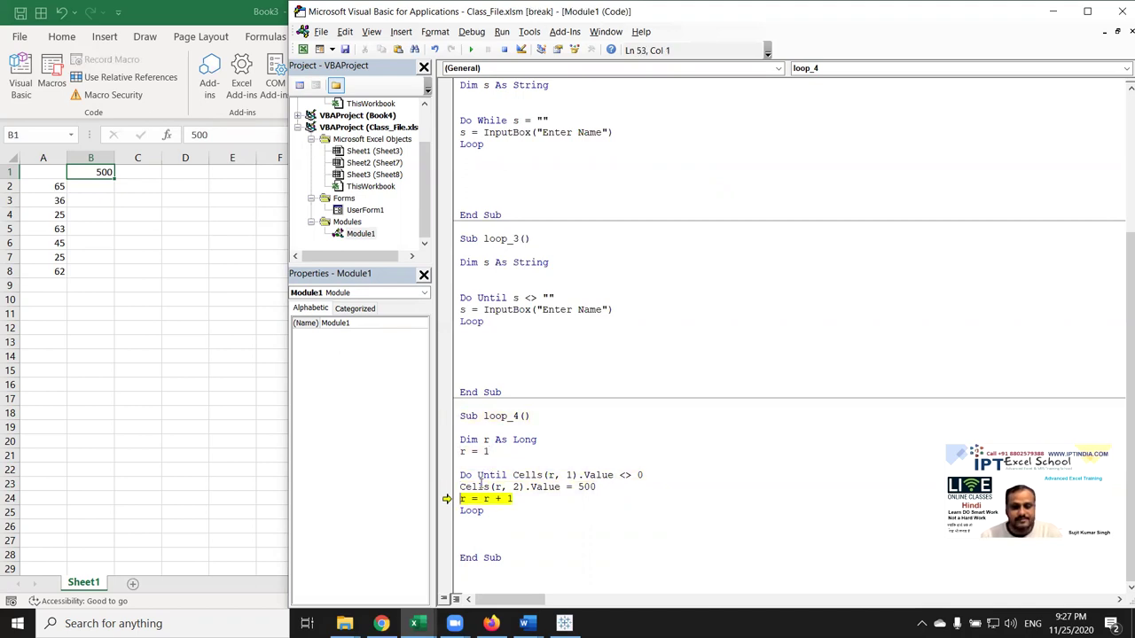
pyautogui.press('F8')
pyautogui.press('F8')
pyautogui.press('F8')
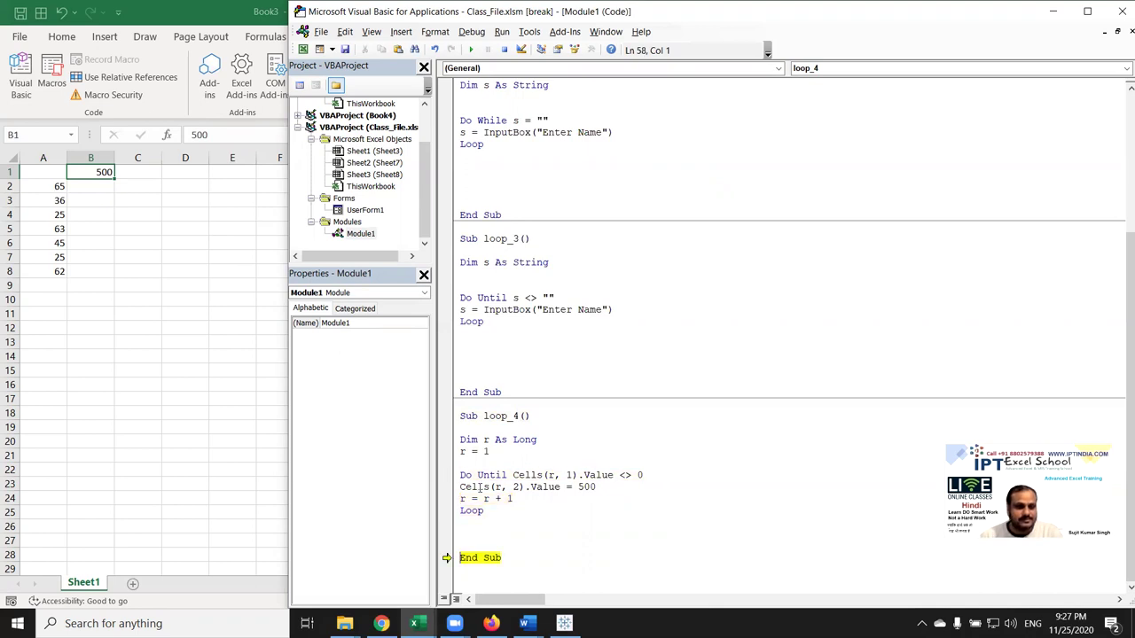
pyautogui.click(483, 498)
pyautogui.click(502, 51)
pyautogui.click(501, 475)
pyautogui.doubleClick(501, 475)
pyautogui.click(502, 486)
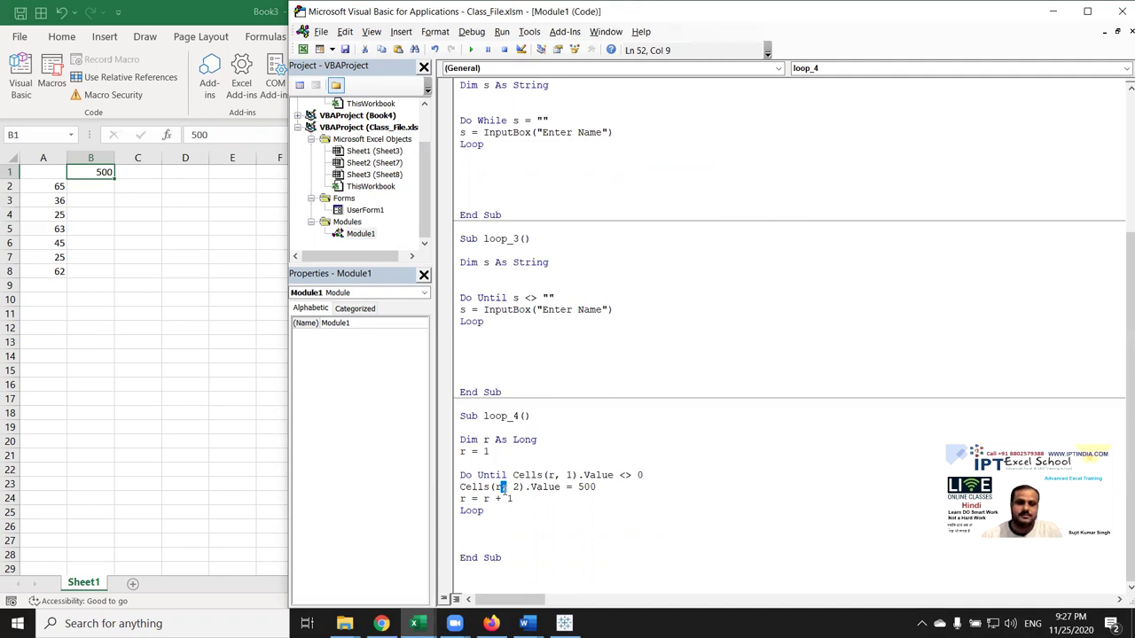
# Step: Switch from the VBA editor to the Book3 worksheet showing 500 in B1
pyautogui.click(92, 192)
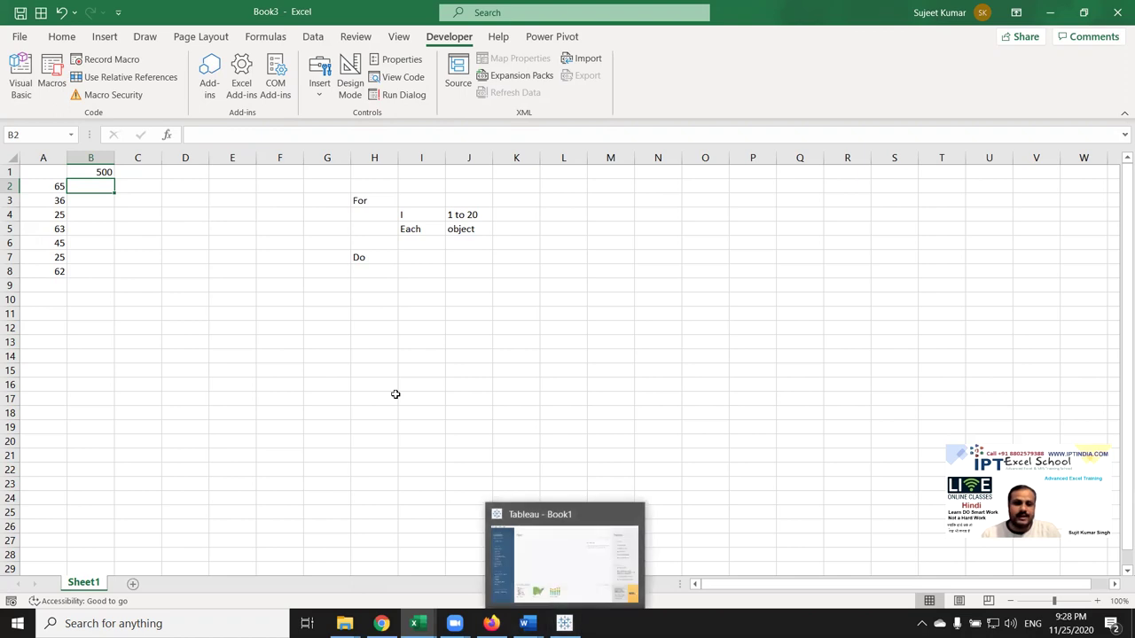
# Step: Select A1:M9 and delete the numbers, the 500 and the loop keywords
pyautogui.click(373, 255)
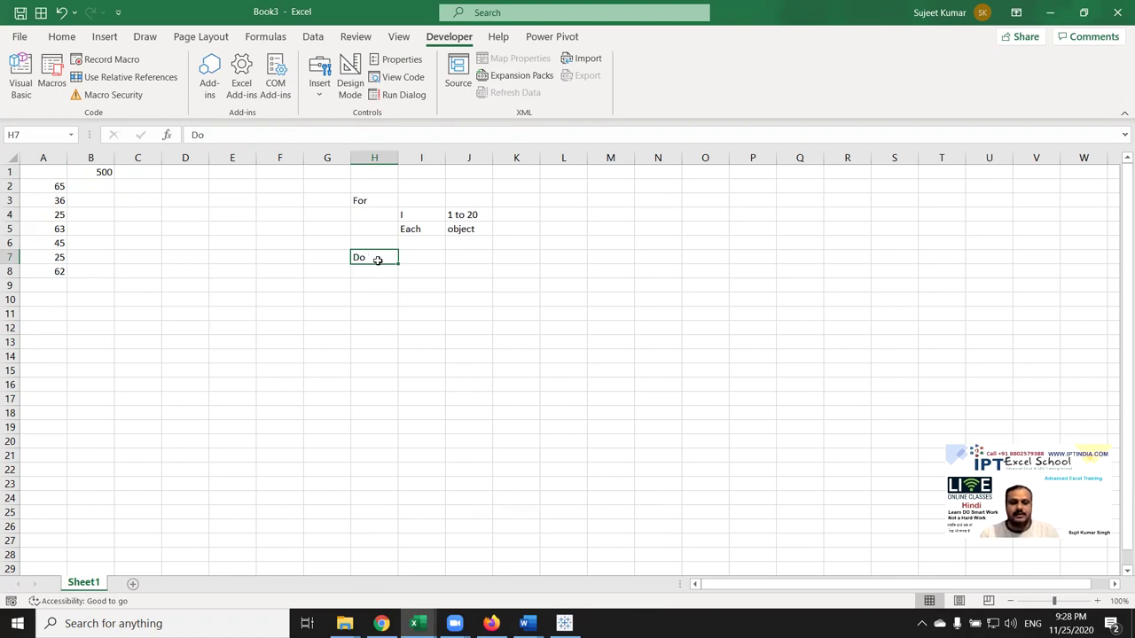
pyautogui.moveTo(56, 168); pyautogui.dragTo(613, 281)
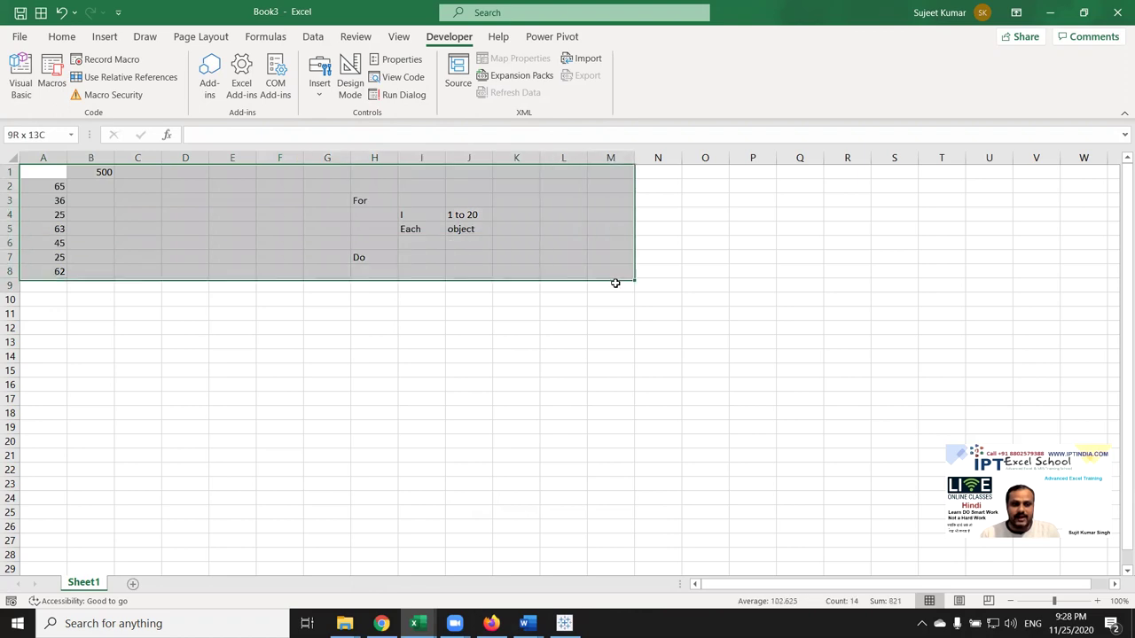
pyautogui.press('Delete')
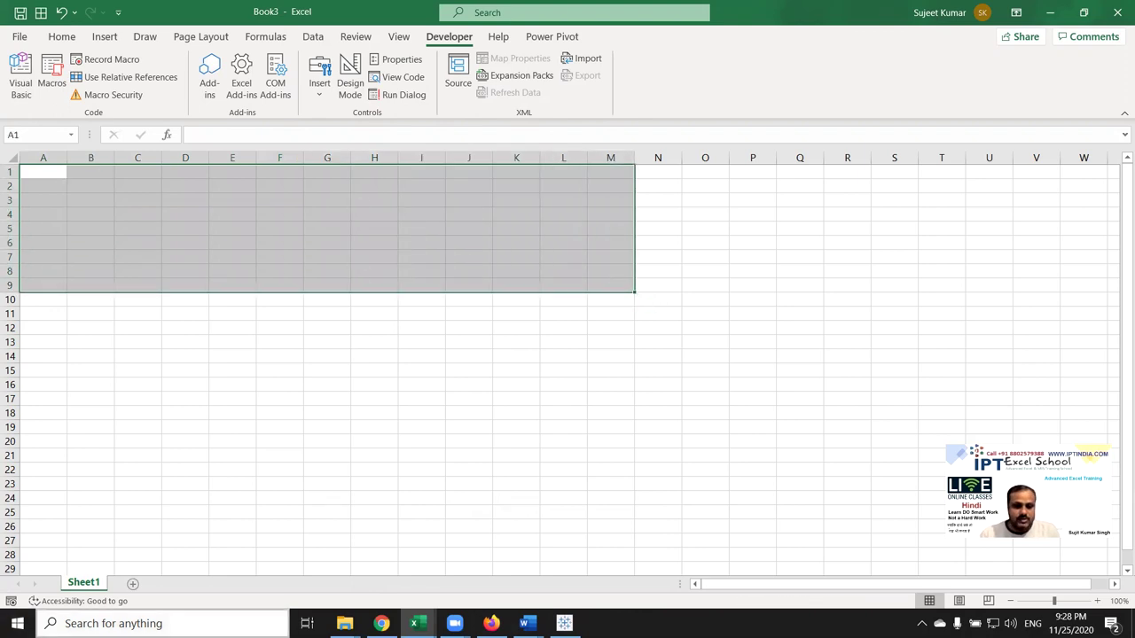
pyautogui.click(345, 623)
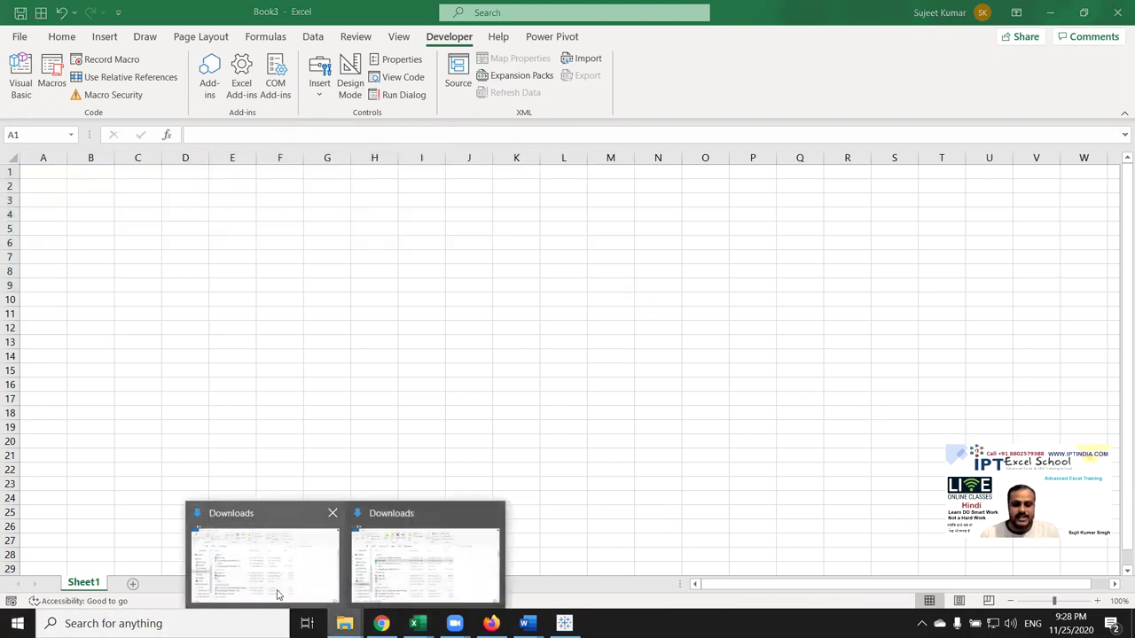
pyautogui.click(279, 598)
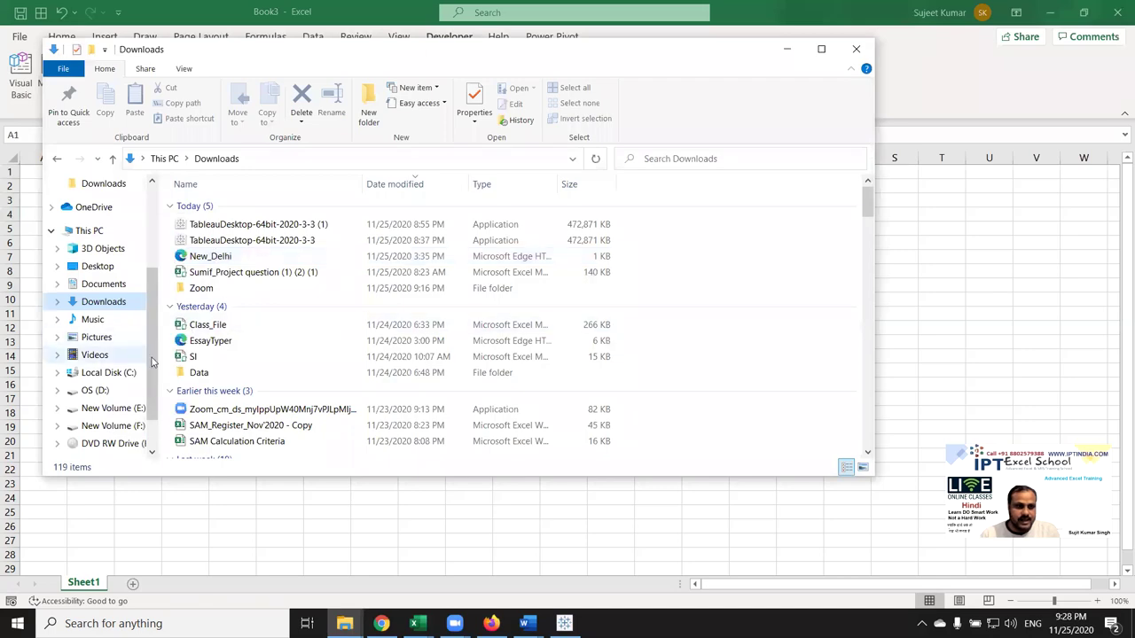
pyautogui.doubleClick(183, 373)
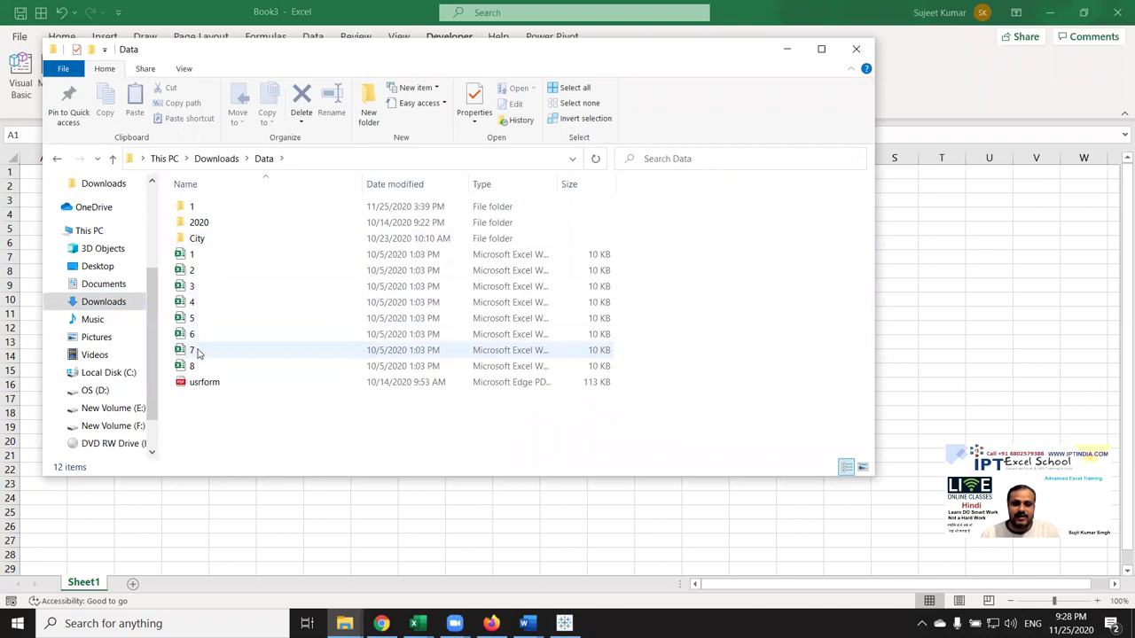
pyautogui.hotkey('alt', 'Tab')
pyautogui.click(41, 177)
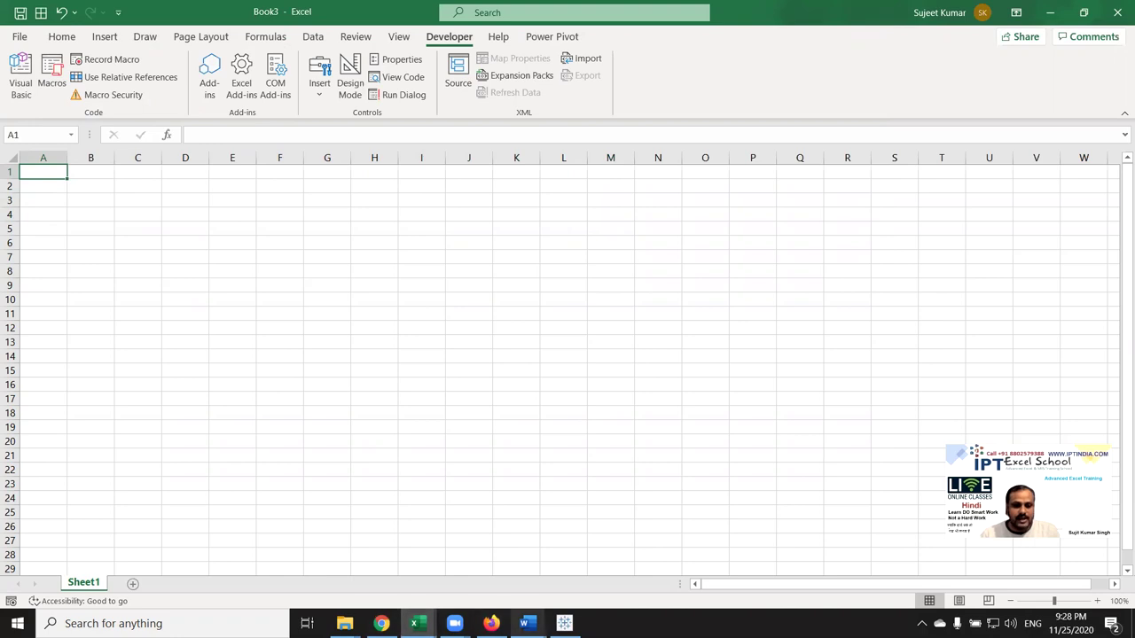
# Step: Start Sub loop_5() below loop_4 with Dim fn As String and fn=dir(
pyautogui.click(414, 623)
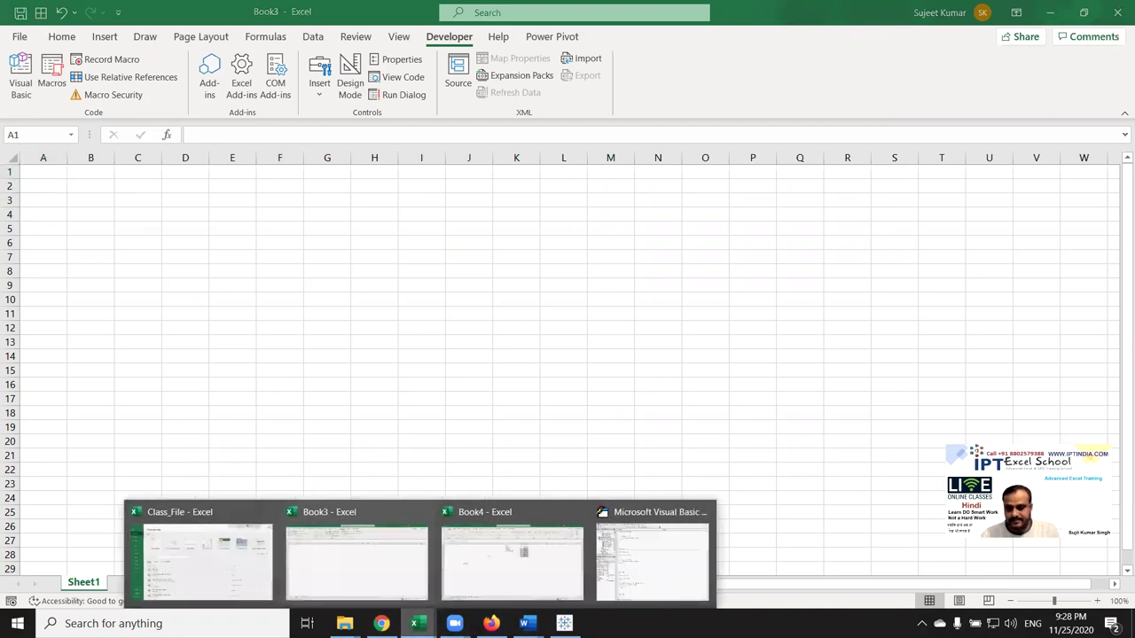
pyautogui.click(652, 559)
pyautogui.press('Return')
pyautogui.press('Return')
pyautogui.press('Return')
pyautogui.press('Return')
pyautogui.press('Return')
pyautogui.press('Return')
pyautogui.press('Return')
pyautogui.press('Return')
pyautogui.press('Return')
pyautogui.press('Return')
pyautogui.press('Return')
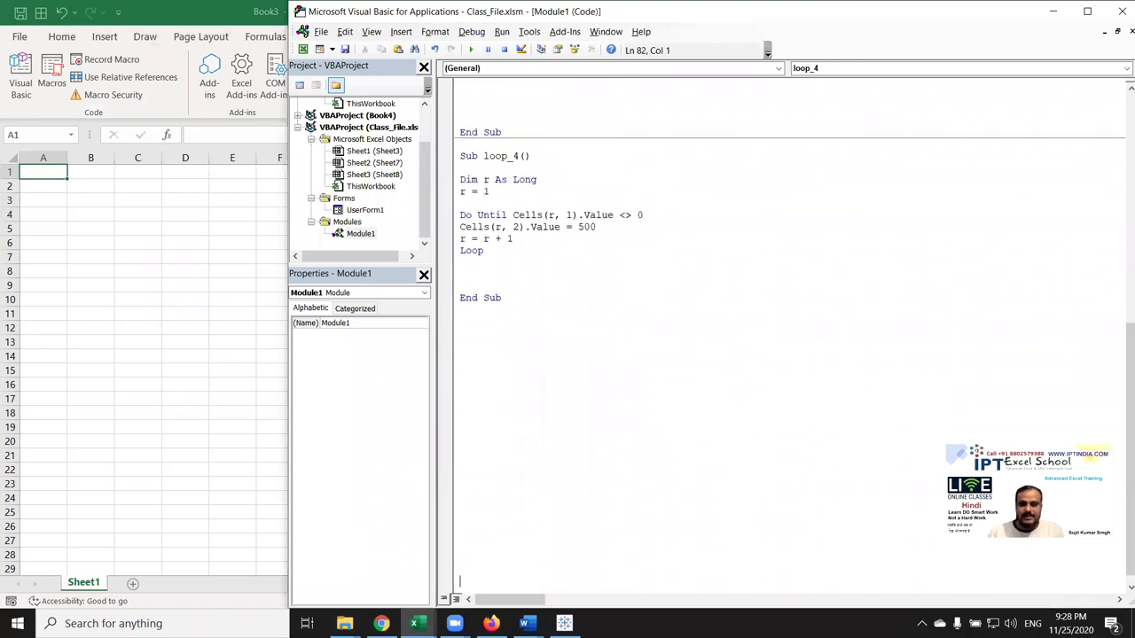
pyautogui.click(484, 327)
pyautogui.write('sub loop_')
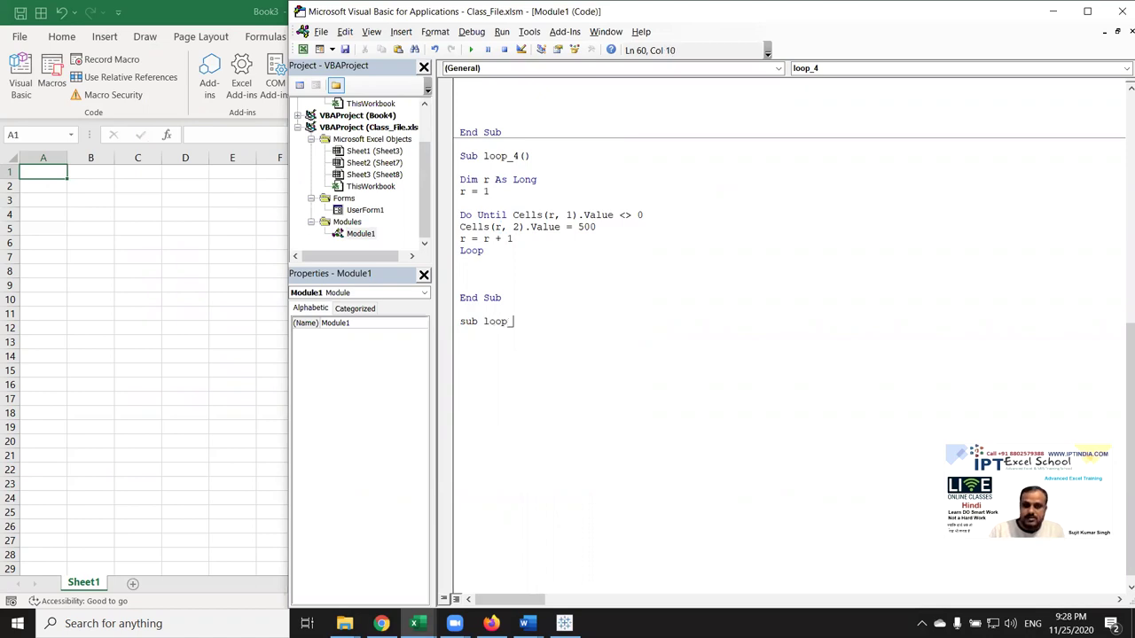
pyautogui.write('5()')
pyautogui.press('Return')
pyautogui.write('dim fn a')
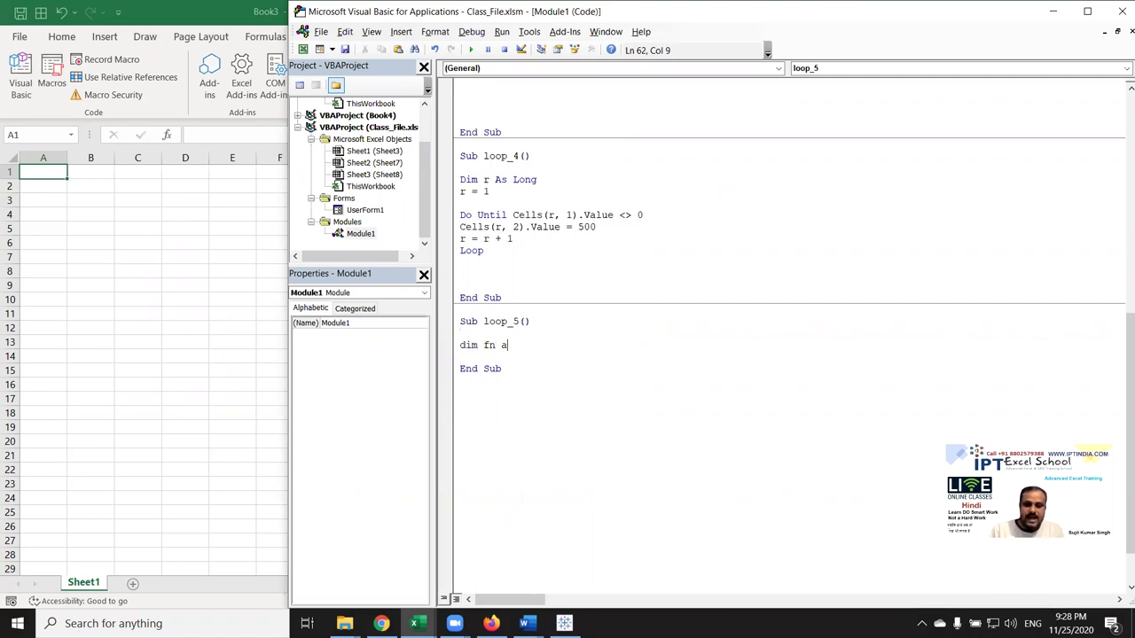
pyautogui.write('s str')
pyautogui.press('Return')
pyautogui.press('Return')
pyautogui.write('fn=dir(')
# Step: Copy the Data folder's full path from the File Explorer address bar
pyautogui.hotkey('alt', 'F11')
pyautogui.hotkey('alt', 'Tab')
pyautogui.hotkey('alt', 'Tab')
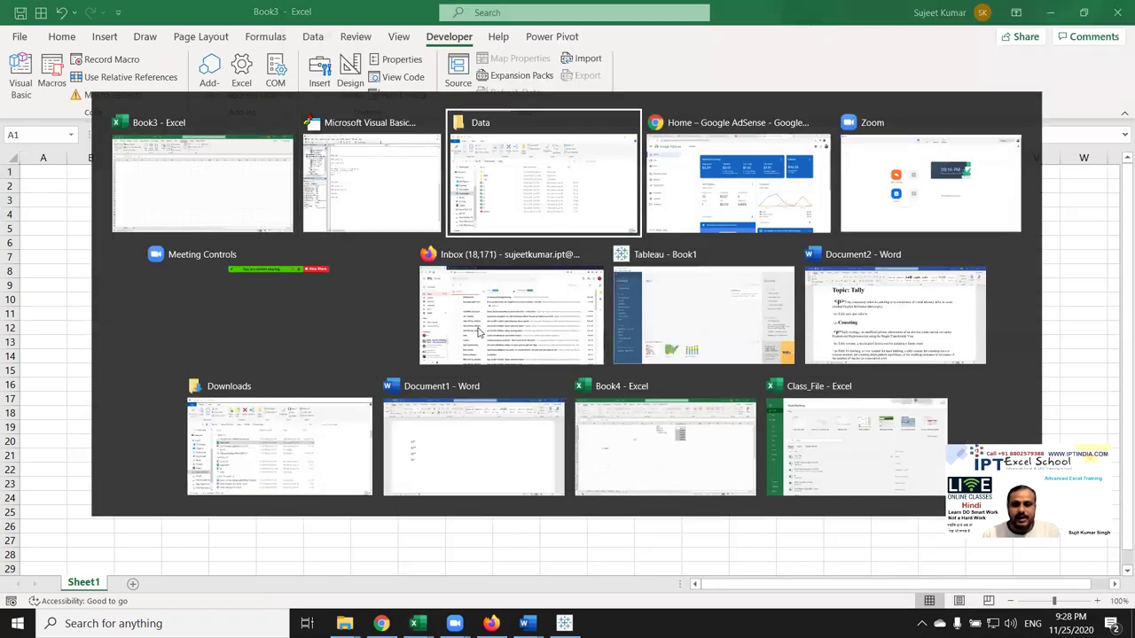
pyautogui.click(309, 161)
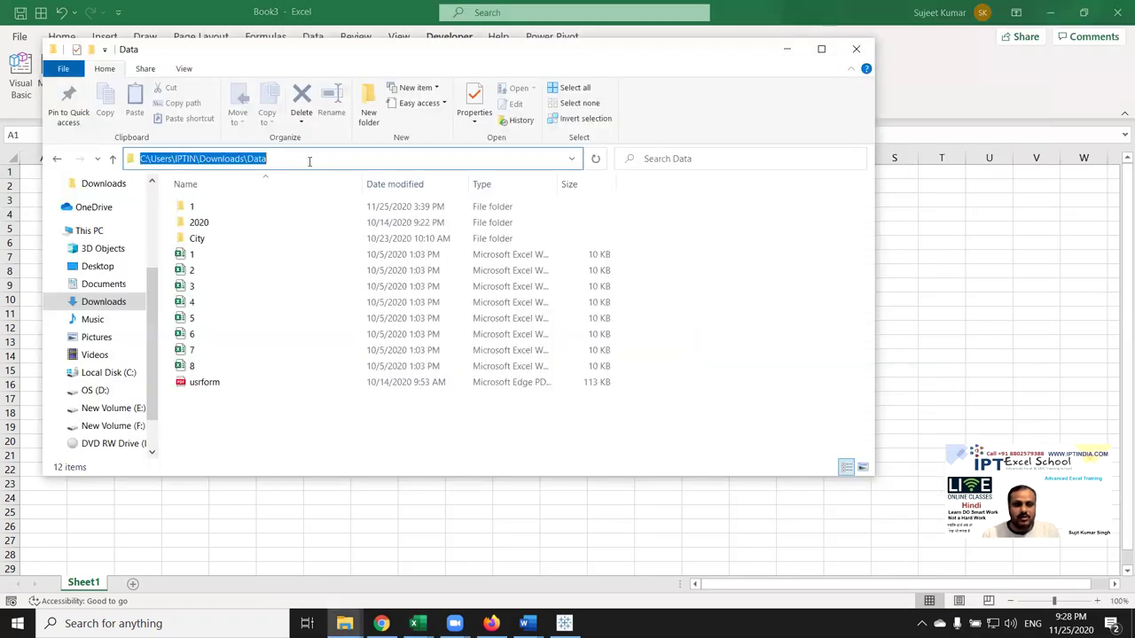
pyautogui.hotkey('ctrl', 'c')
pyautogui.hotkey('alt', 'Tab')
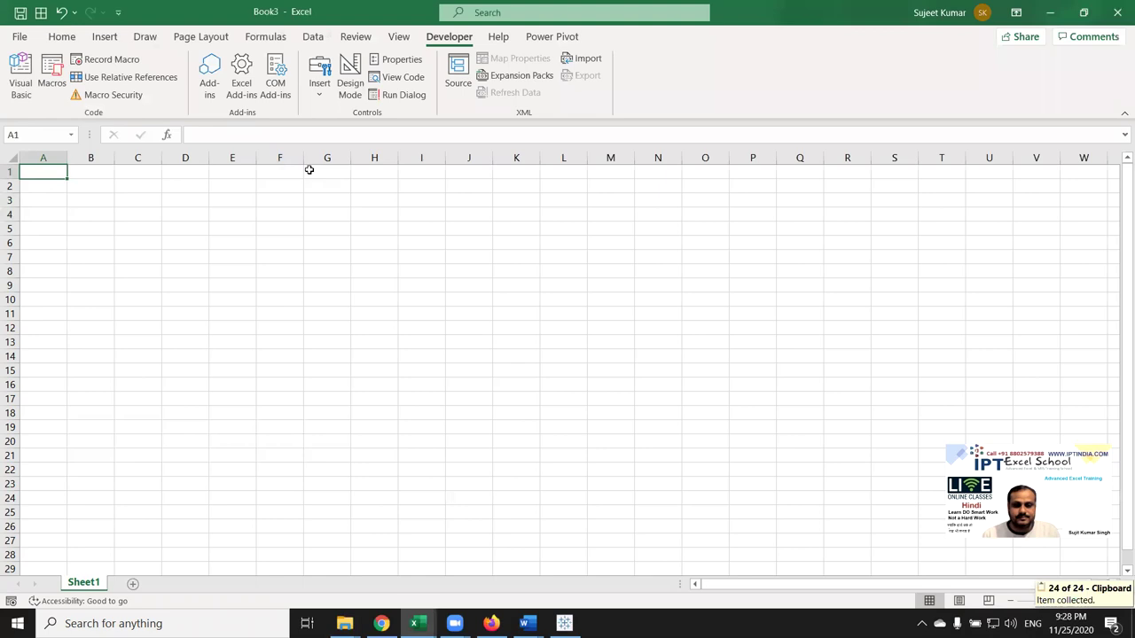
pyautogui.hotkey('alt', 'Tab')
pyautogui.hotkey('alt', 'Tab')
# Step: Complete fn = Dir("<Data folder path>\*.xls*", vbNormal) using the pasted path
pyautogui.write('"')
pyautogui.hotkey('ctrl', 'v')
pyautogui.write('\\*.xls')
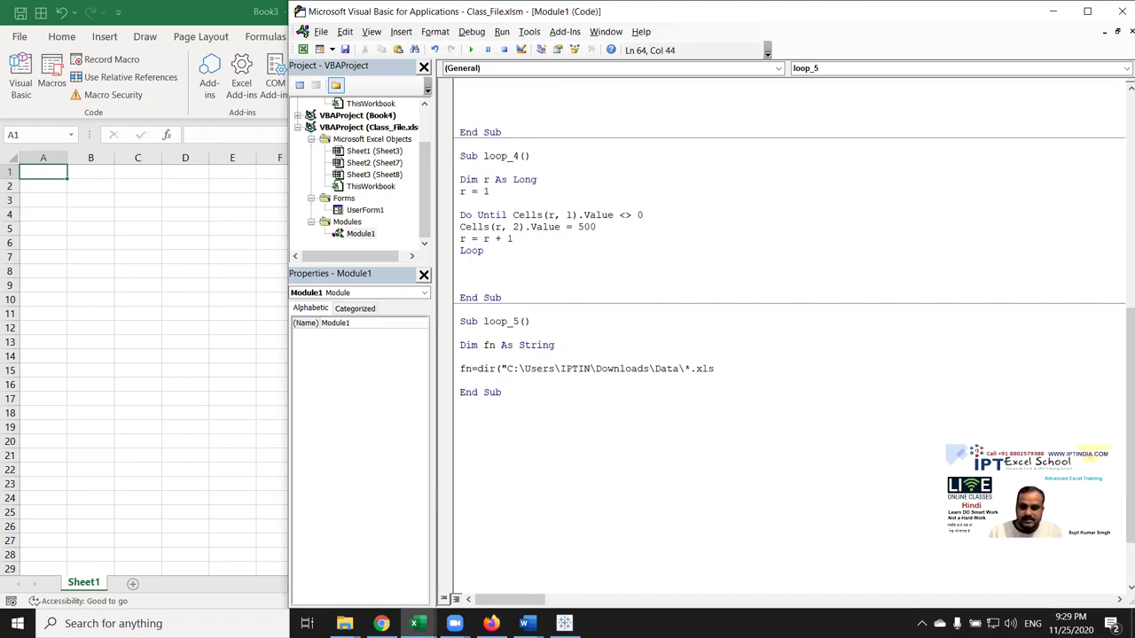
pyautogui.write('*"')
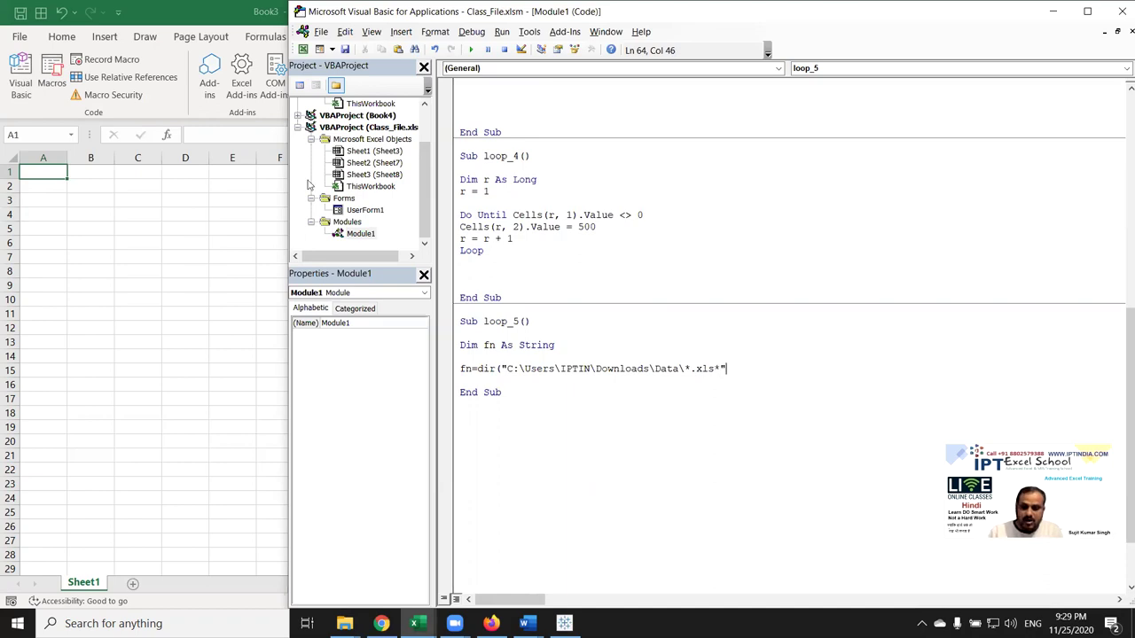
pyautogui.write(',')
pyautogui.press('Down')
pyautogui.press('Down')
pyautogui.press('Down')
pyautogui.press('Down')
pyautogui.press('Down')
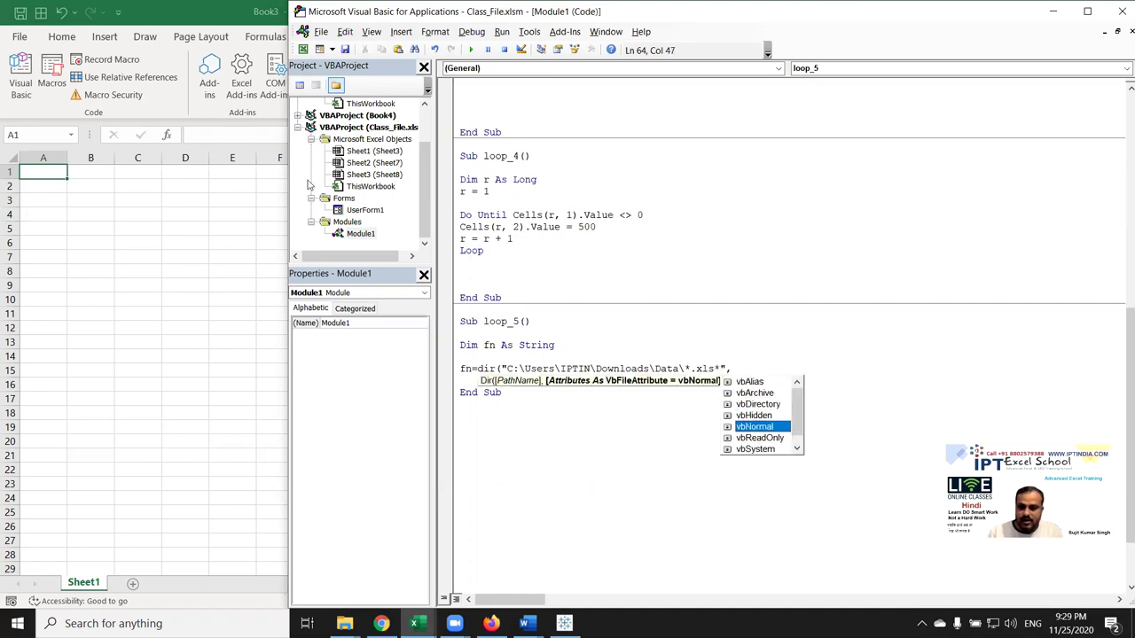
pyautogui.press('Tab')
pyautogui.write(')')
pyautogui.press('Return')
pyautogui.press('Return')
pyautogui.press('Return')
# Step: Add Range("a65000").End(xlUp).Offset(1, 0).Value = fn to write the file name below column A
pyautogui.click(492, 387)
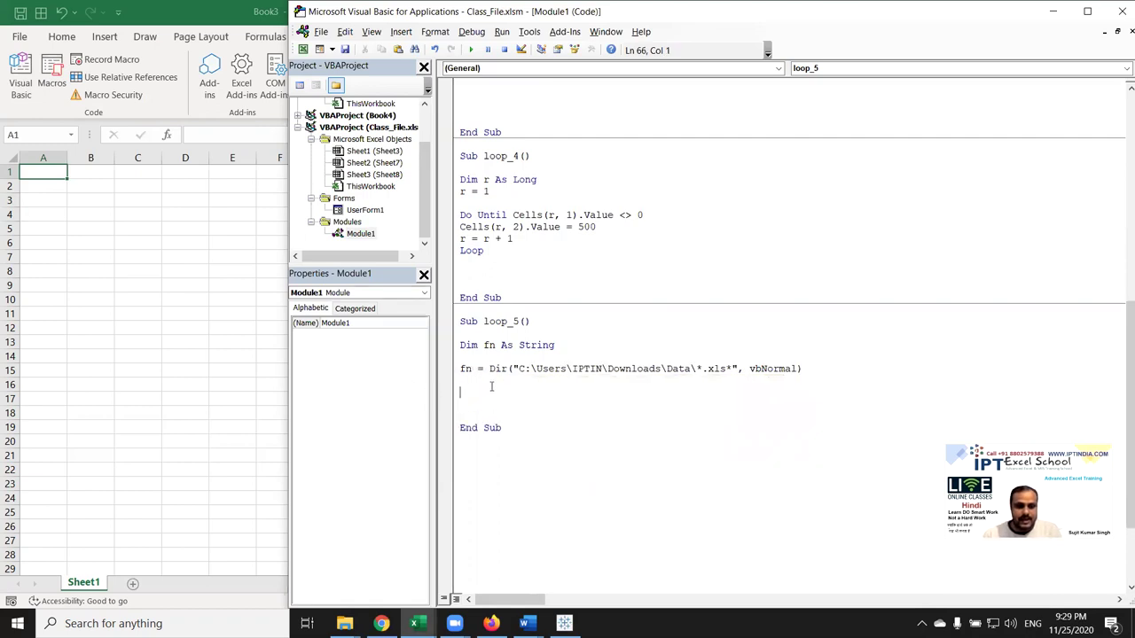
pyautogui.doubleClick(462, 368)
pyautogui.click(463, 384)
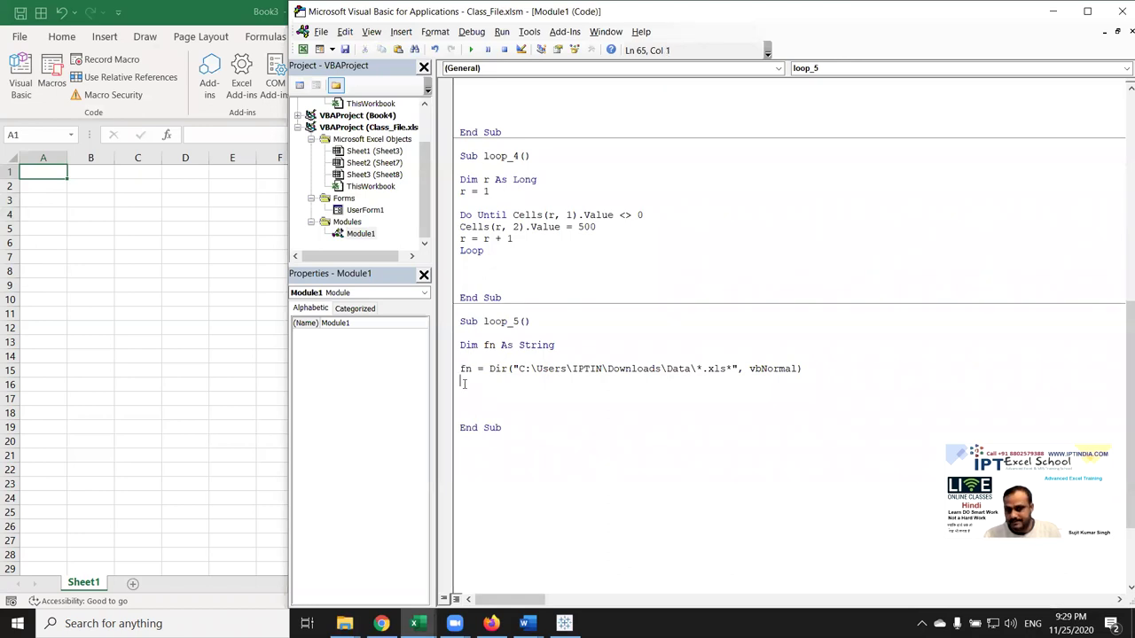
pyautogui.write('range("')
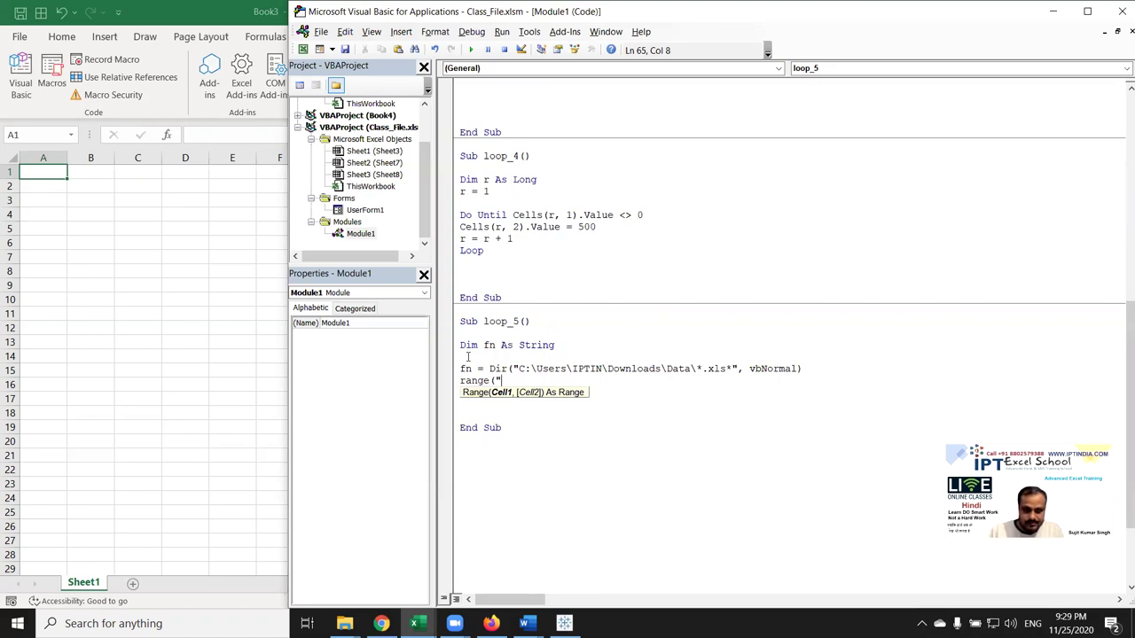
pyautogui.write('a65000").End(xlUp')
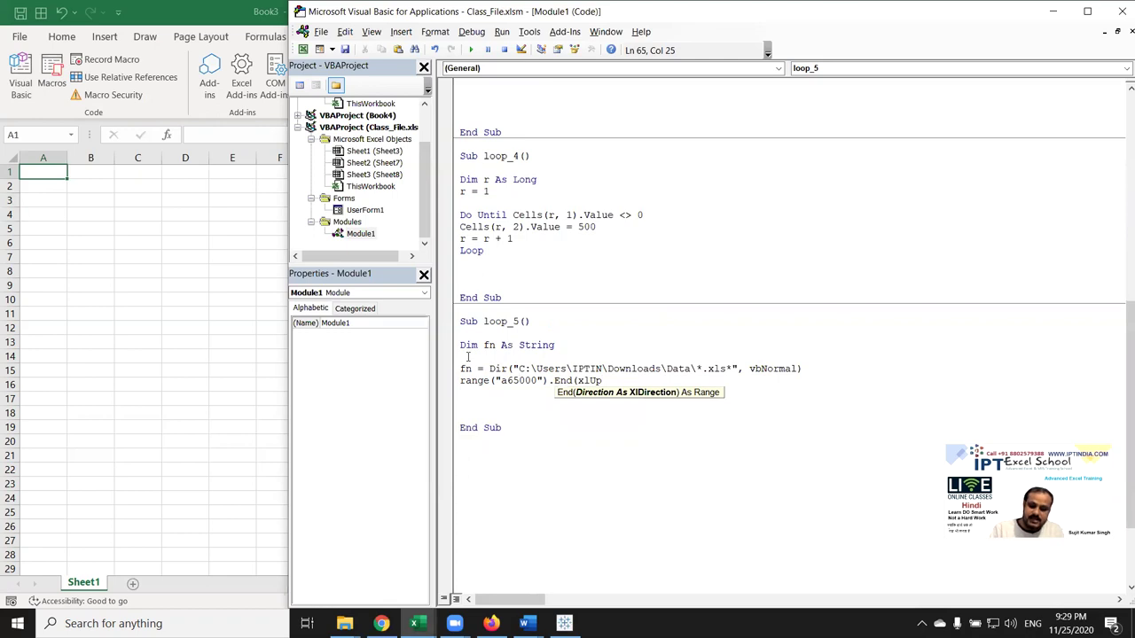
pyautogui.write(').v')
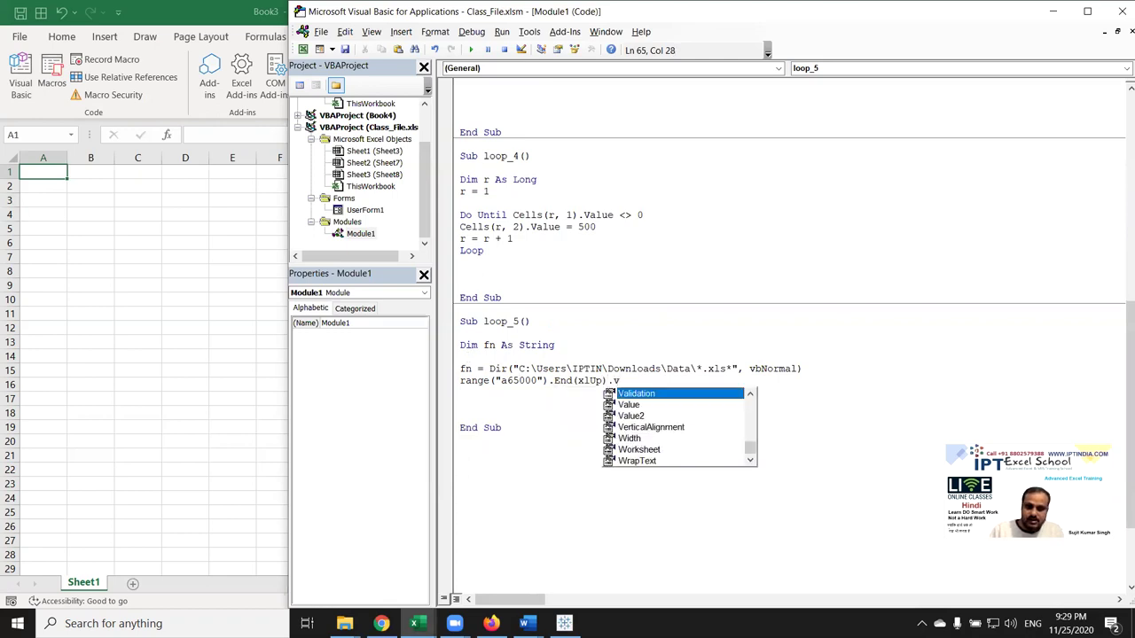
pyautogui.press('BackSpace')
pyautogui.write('o')
pyautogui.press('Tab')
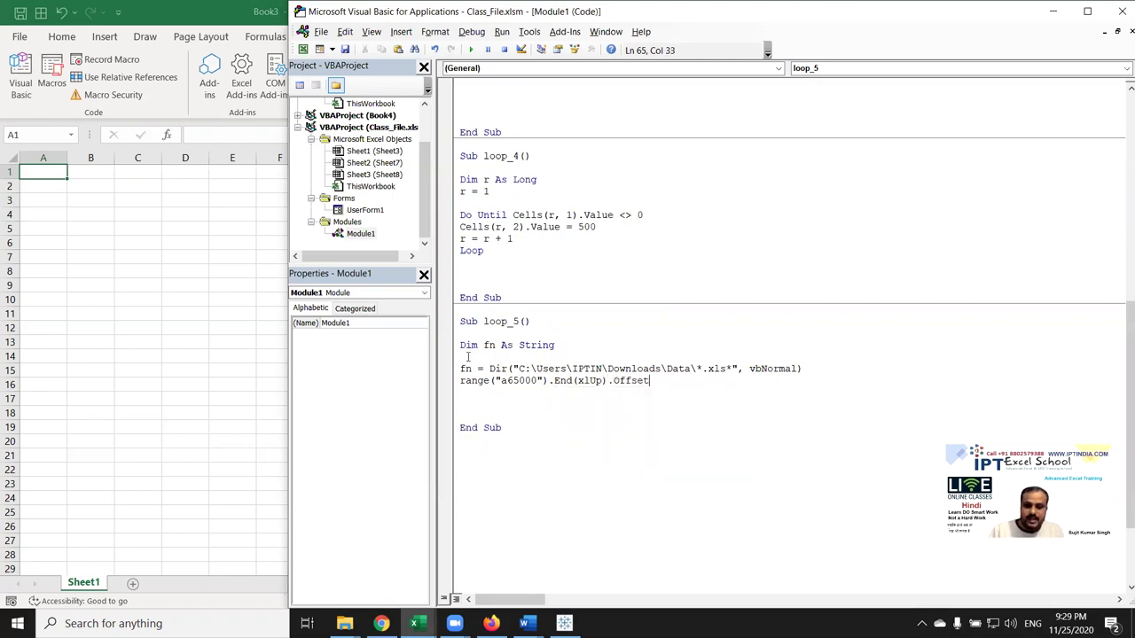
pyautogui.write('(1,0).v')
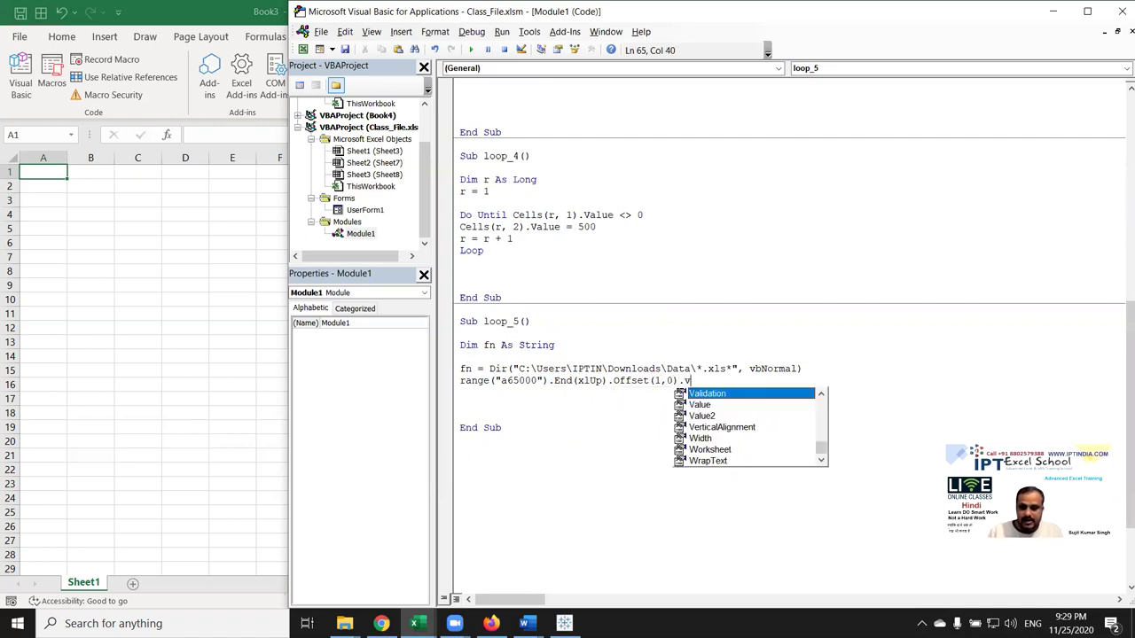
pyautogui.press('Tab')
pyautogui.write('= fn')
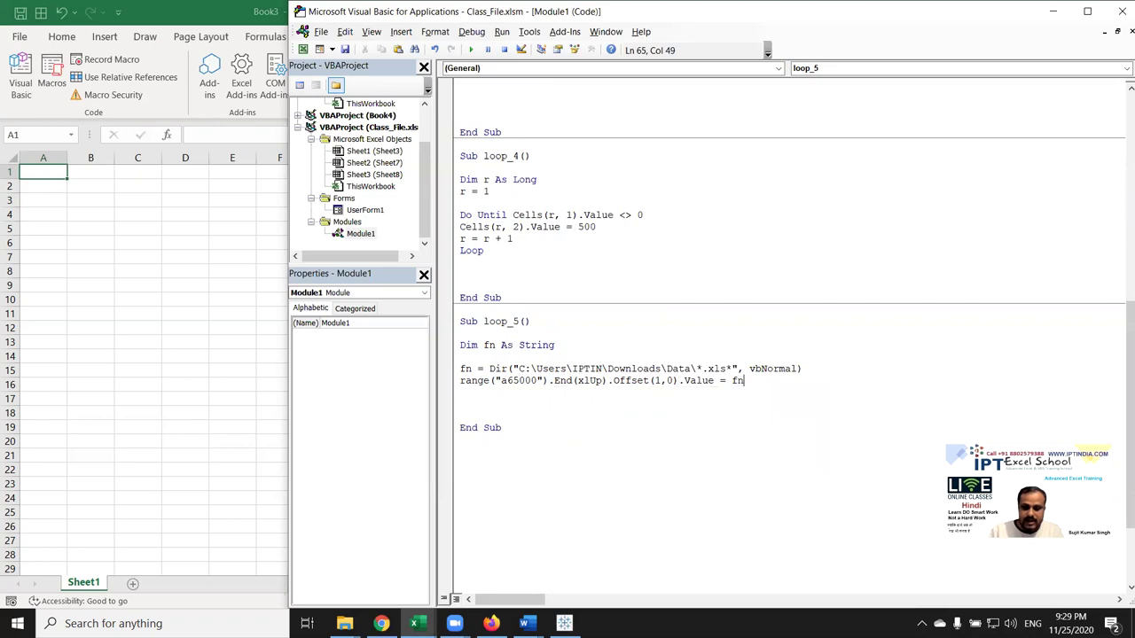
pyautogui.press('Return')
pyautogui.press('Up')
pyautogui.press('Return')
pyautogui.press('Down')
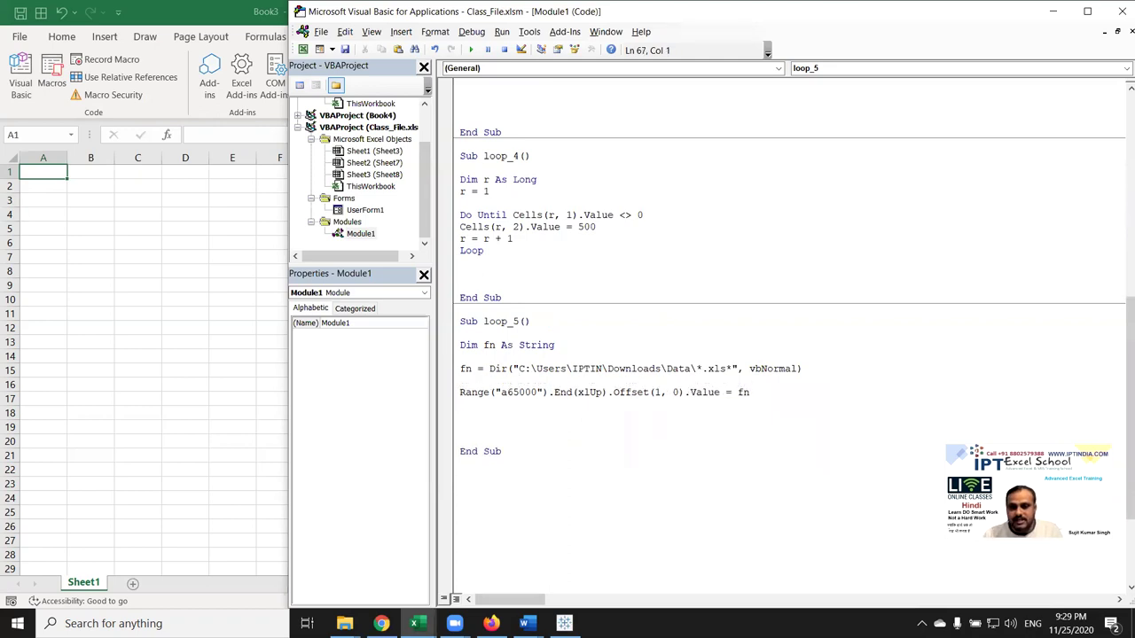
# Step: Add an fn = Dir() line and paste a copy of the Range write line below it
pyautogui.write('fn=dir()')
pyautogui.press('Return')
pyautogui.press('Up')
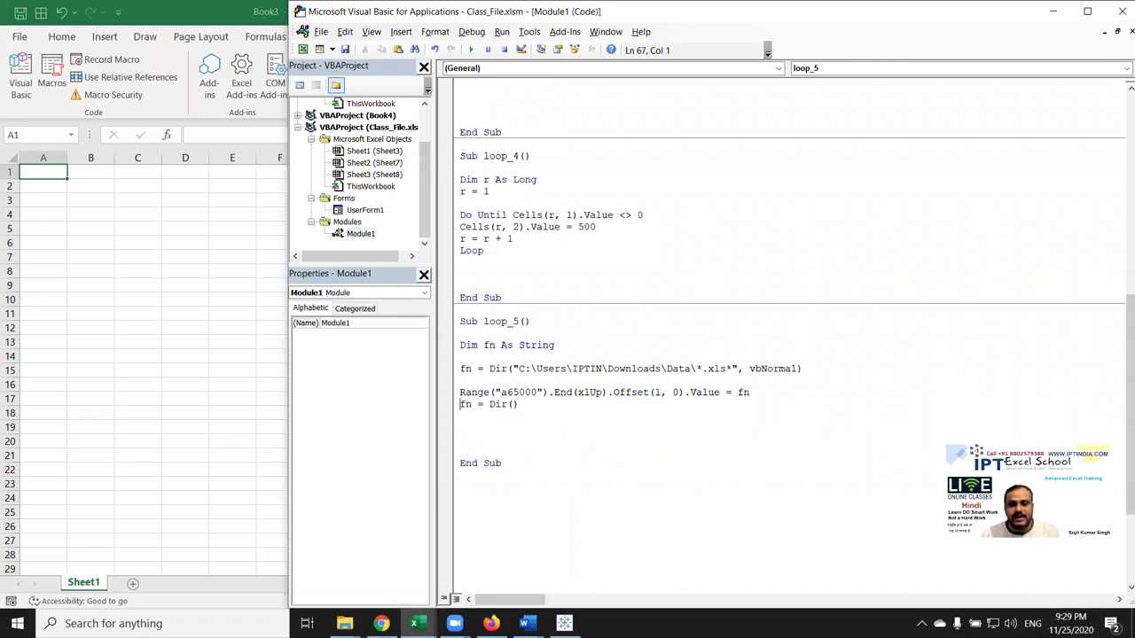
pyautogui.press('Up')
pyautogui.hotkey('shift', 'Down')
pyautogui.hotkey('ctrl', 'c')
pyautogui.press('Down')
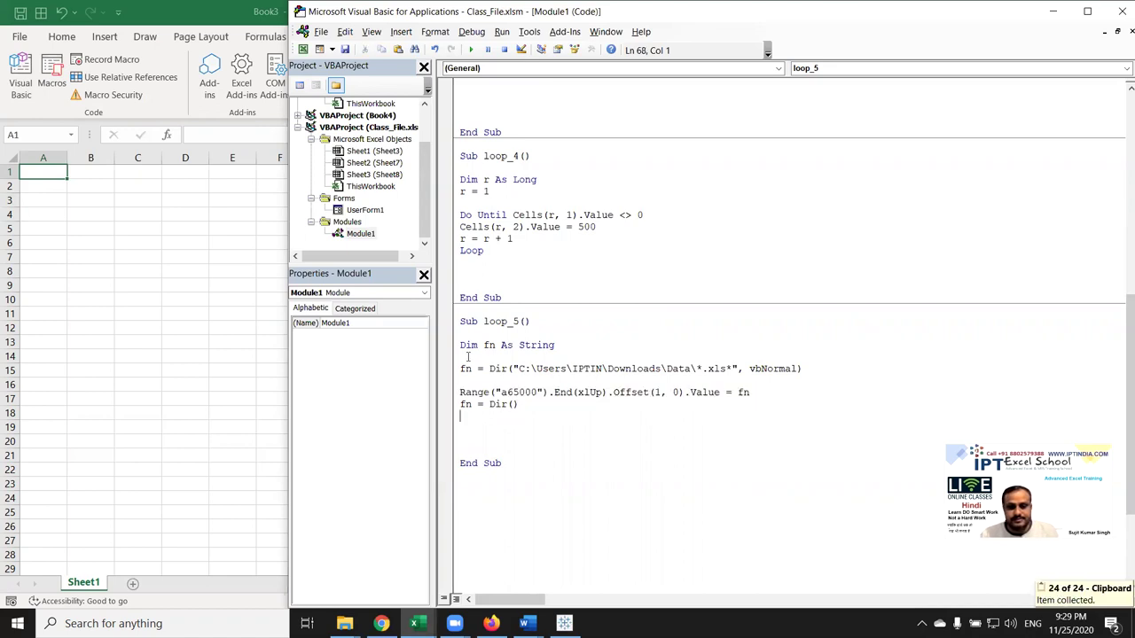
pyautogui.hotkey('ctrl', 'v')
# Step: Duplicate the fn = Dir() and write pair to handle more files
pyautogui.press('Up')
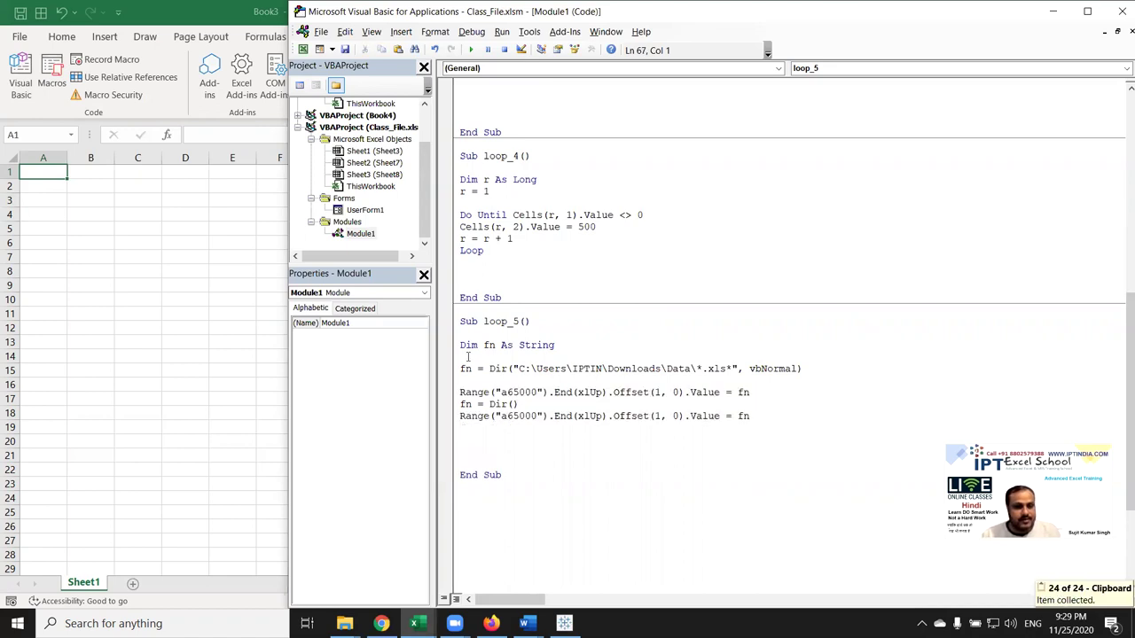
pyautogui.press('Return')
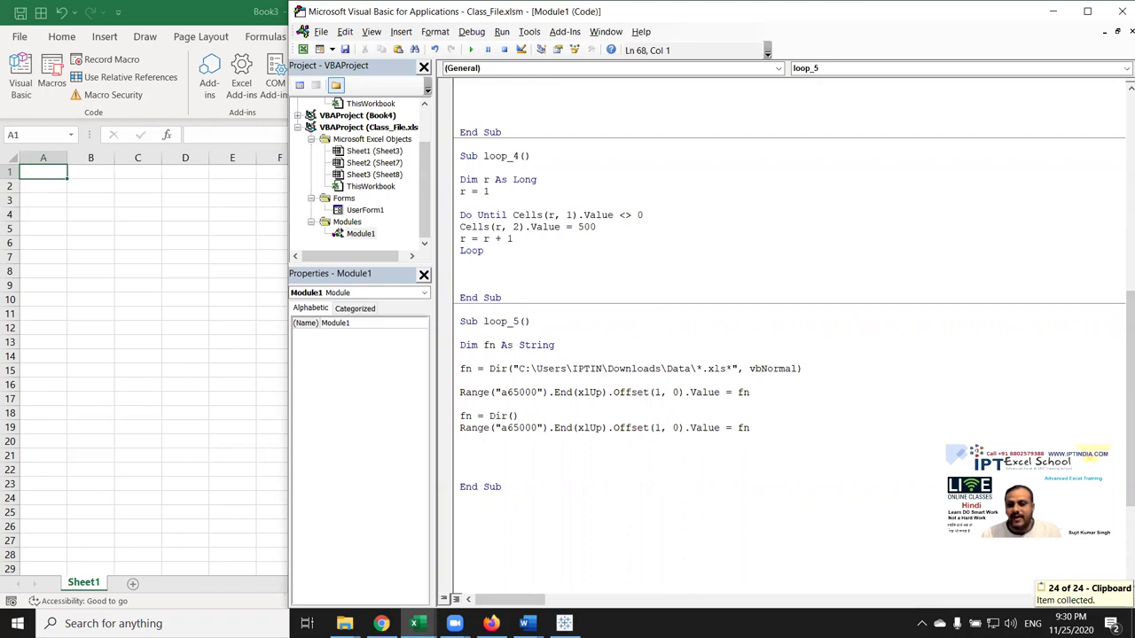
pyautogui.hotkey('shift', 'Down')
pyautogui.hotkey('shift', 'Down')
pyautogui.hotkey('ctrl', 'c')
pyautogui.press('Down')
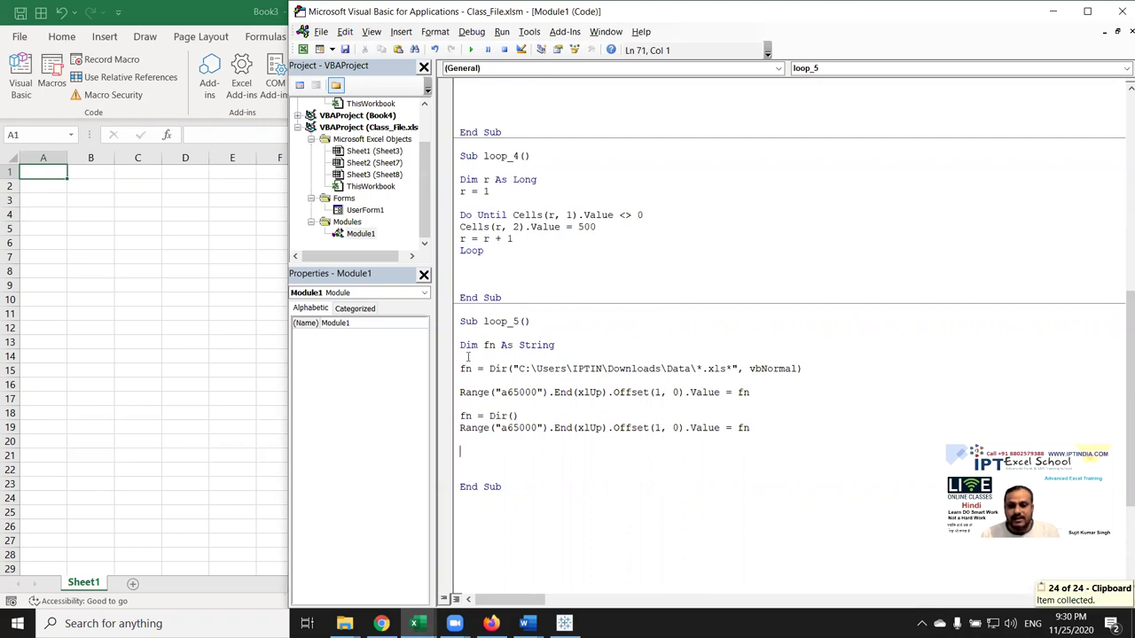
pyautogui.hotkey('ctrl', 'v')
pyautogui.hotkey('ctrl', 'v')
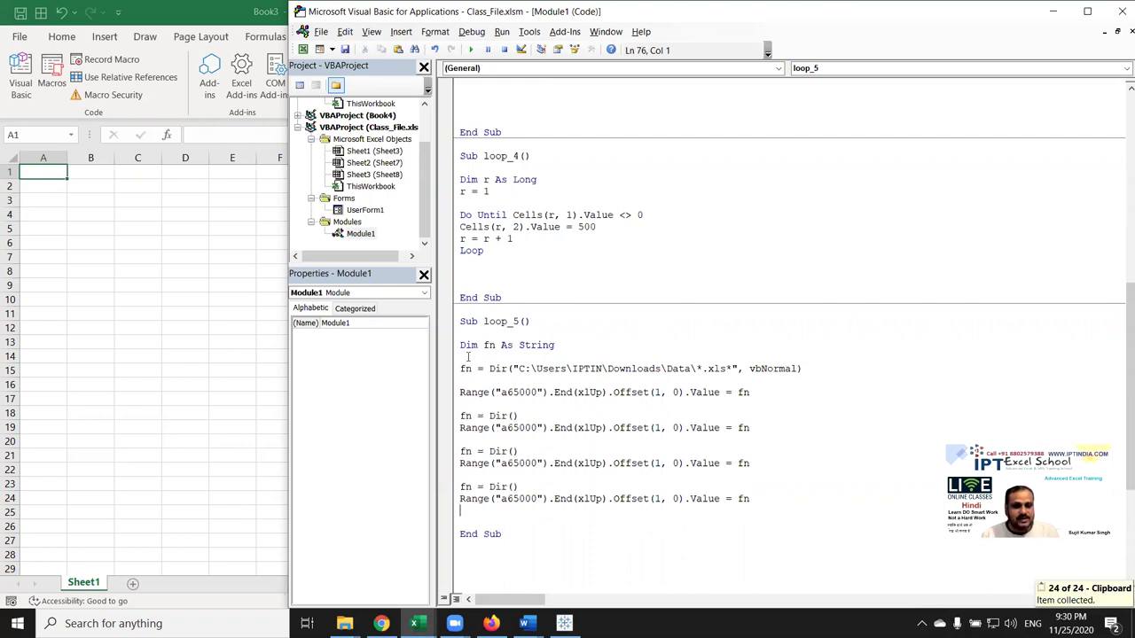
pyautogui.click(471, 49)
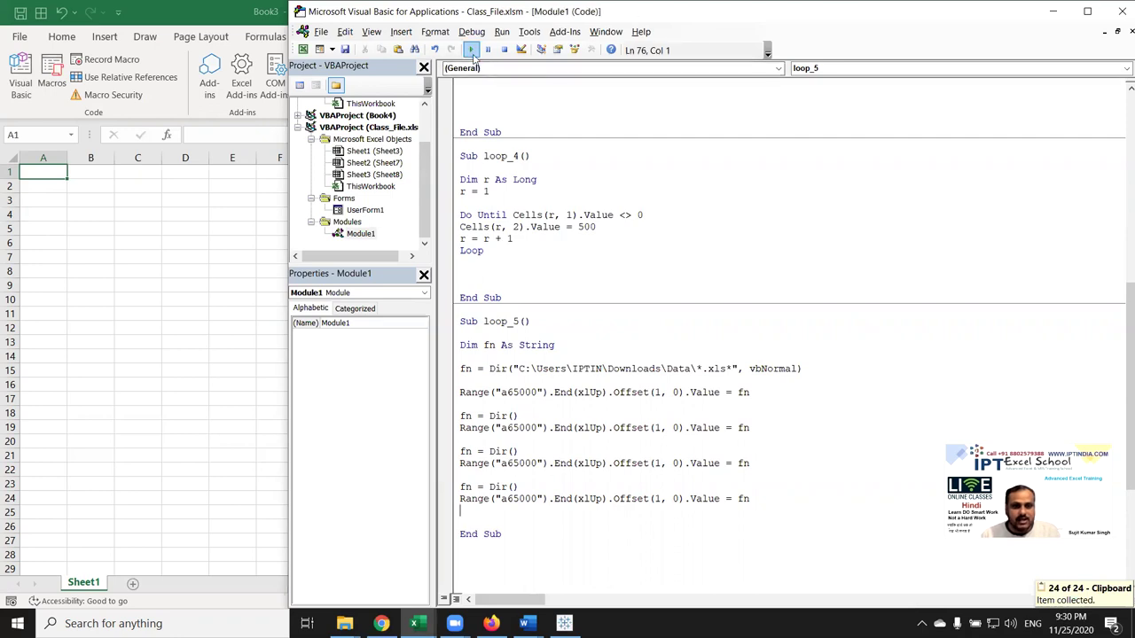
pyautogui.click(500, 440)
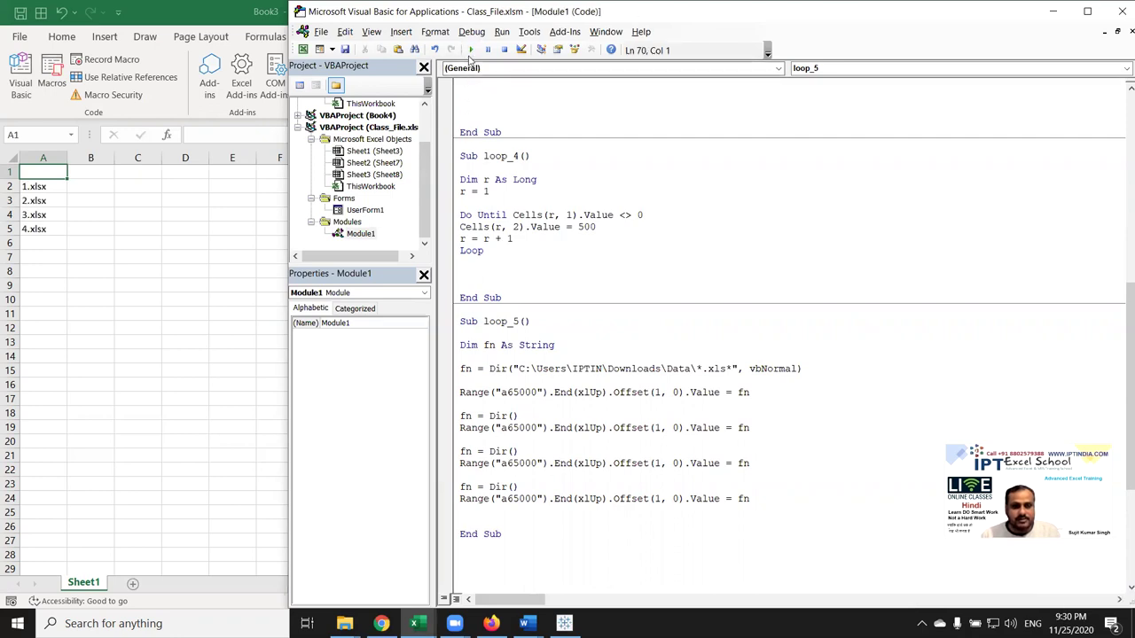
pyautogui.click(471, 50)
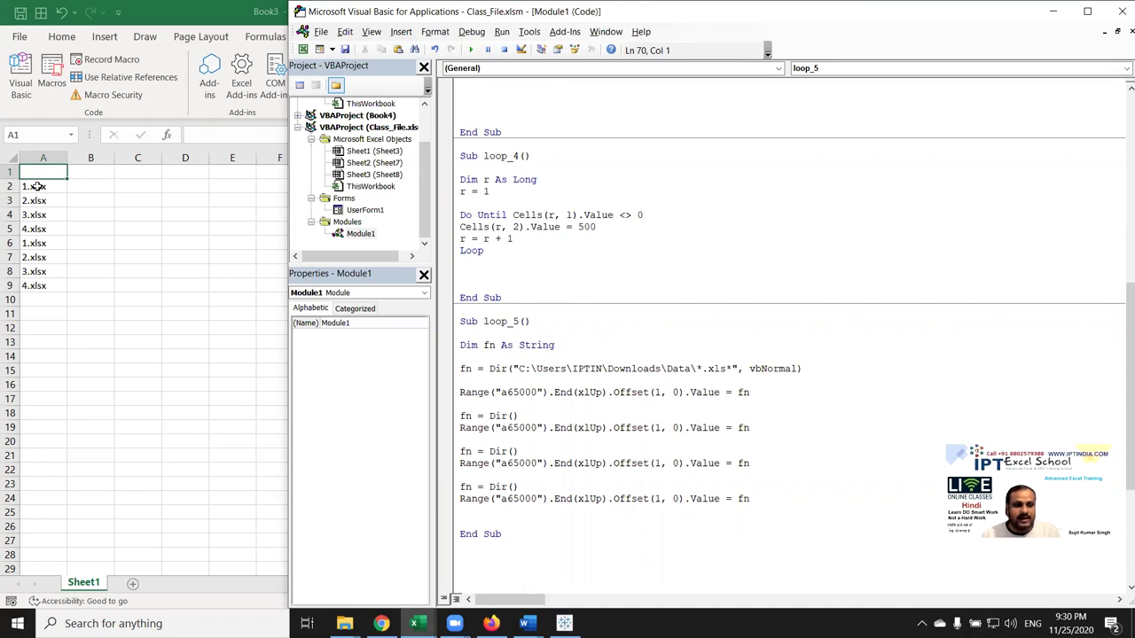
pyautogui.click(40, 188)
pyautogui.hotkey('ctrl', 'shift', 'Down')
pyautogui.press('Delete')
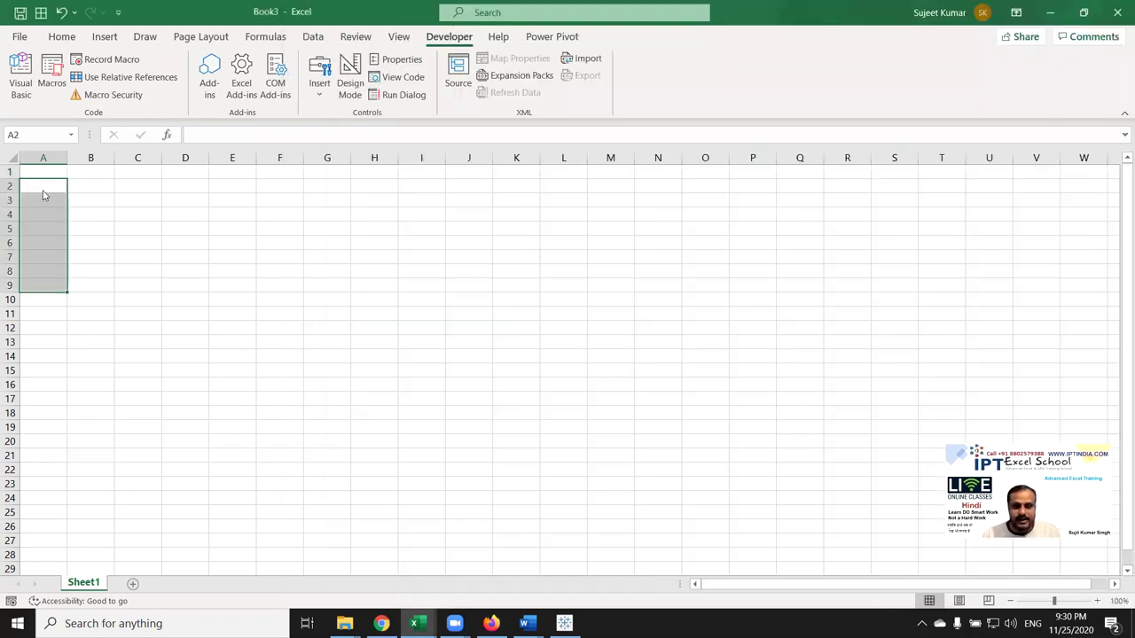
pyautogui.hotkey('alt', 'F11')
pyautogui.click(471, 50)
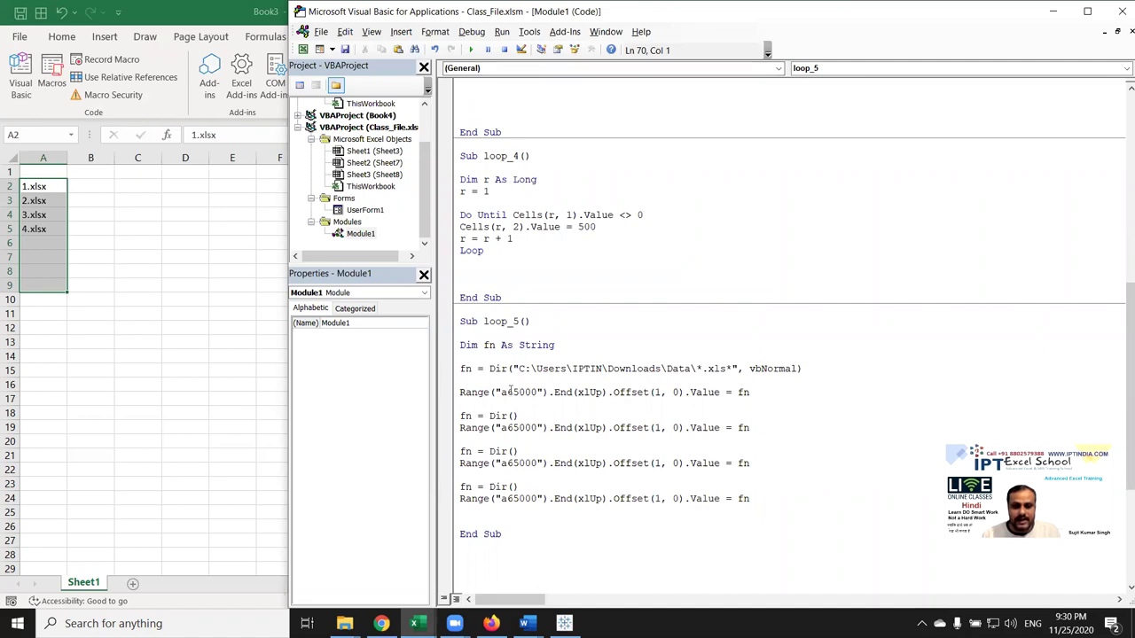
pyautogui.click(501, 394)
pyautogui.click(495, 416)
pyautogui.click(495, 452)
pyautogui.click(494, 487)
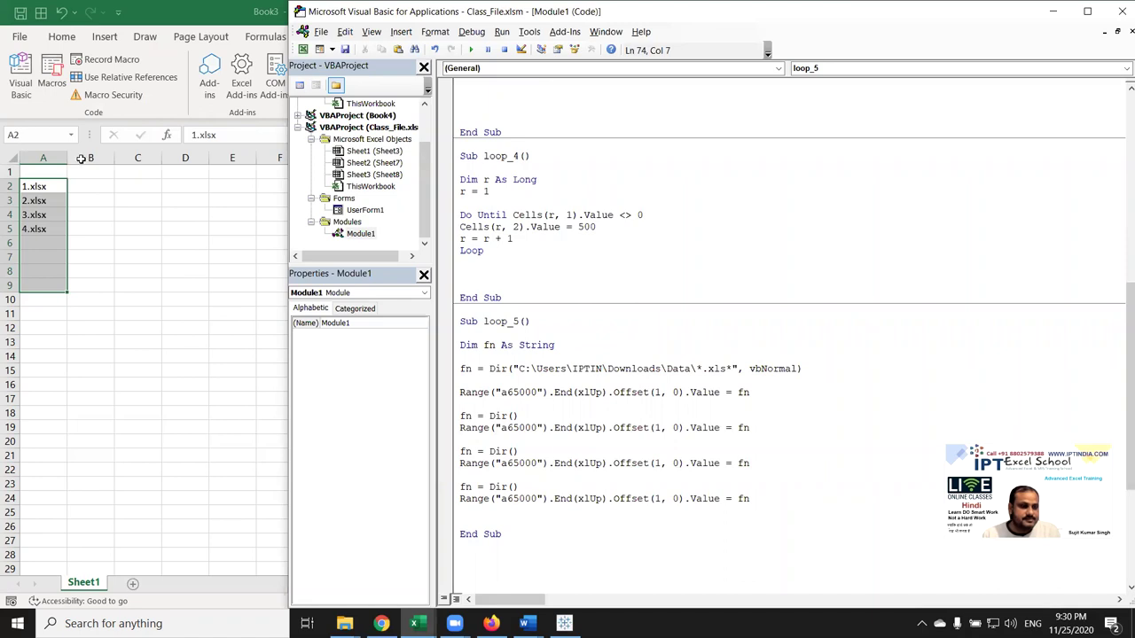
pyautogui.click(32, 190)
pyautogui.keyDown('shift'); pyautogui.click(44, 230); pyautogui.keyUp('shift')
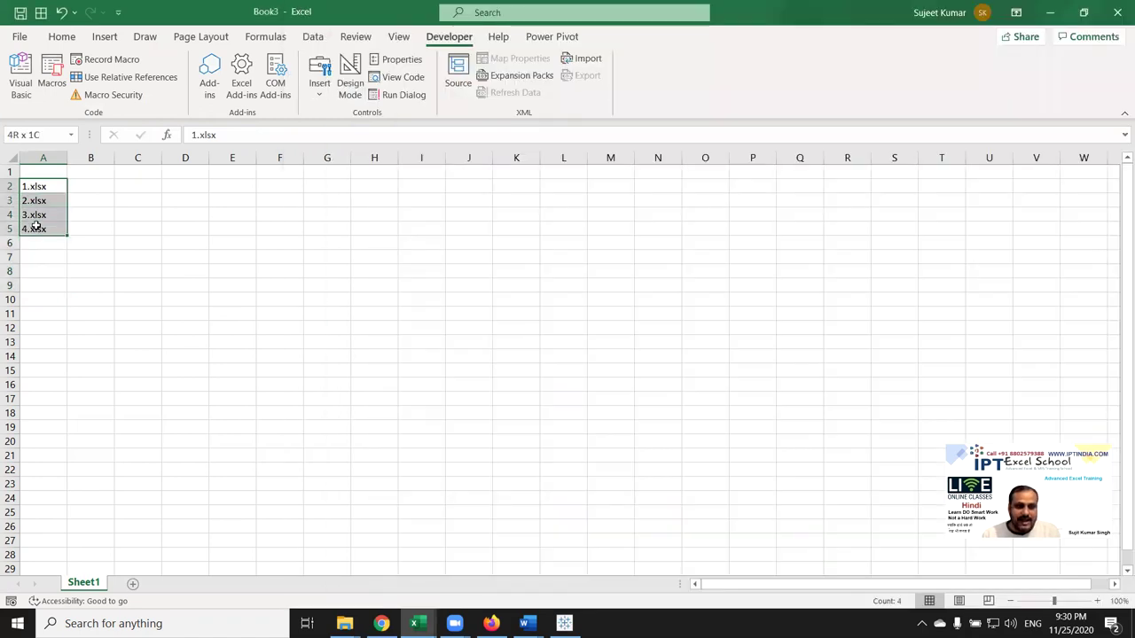
pyautogui.press('Delete')
pyautogui.hotkey('alt', 'F11')
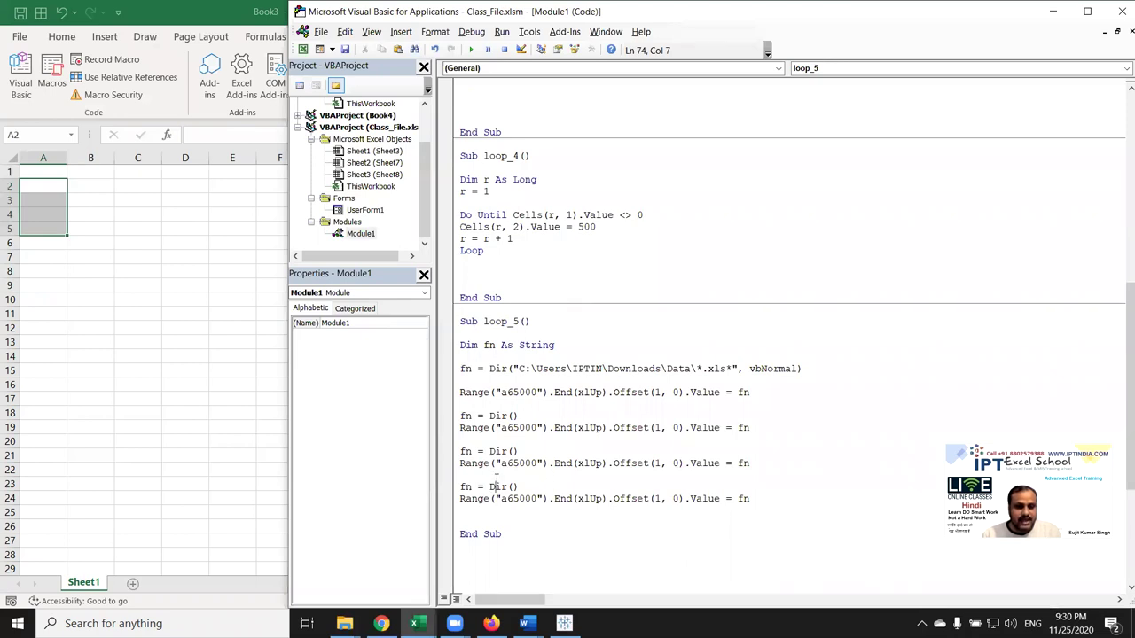
# Step: Delete the duplicated fetch-and-write pairs, keeping a single write and fn = Dir() pair
pyautogui.doubleClick(499, 487)
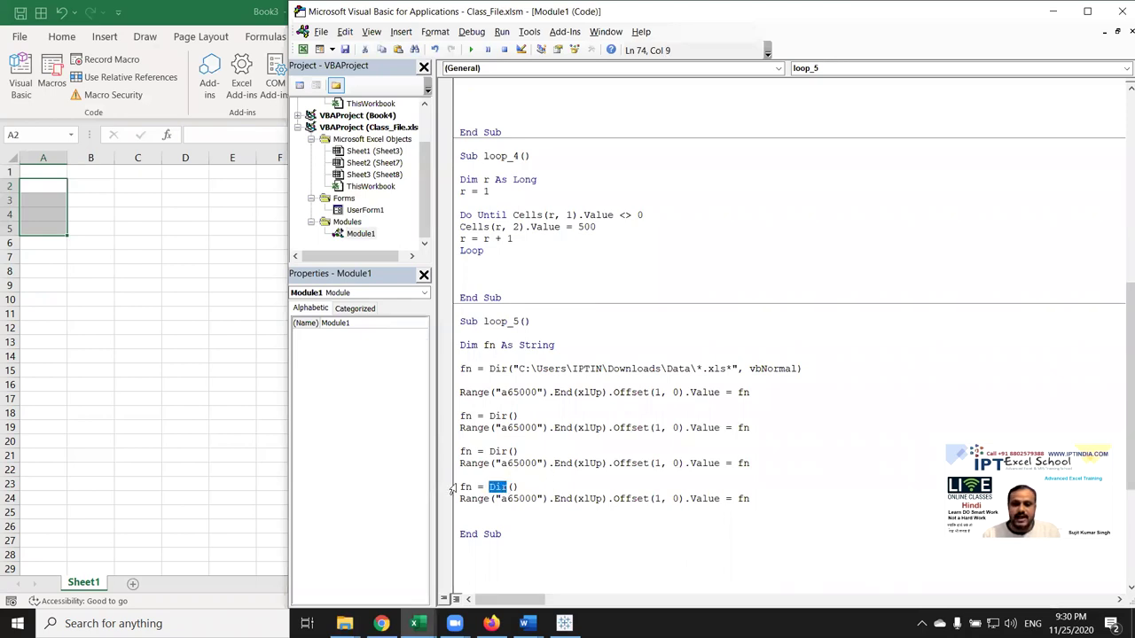
pyautogui.moveTo(470, 511); pyautogui.dragTo(458, 418)
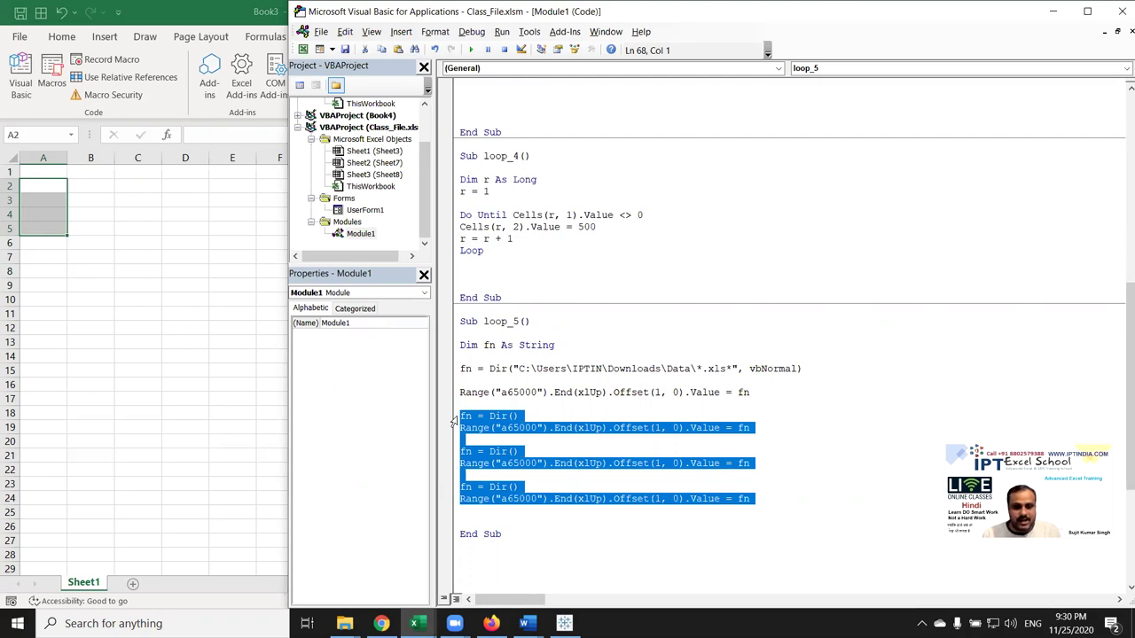
pyautogui.press('Delete')
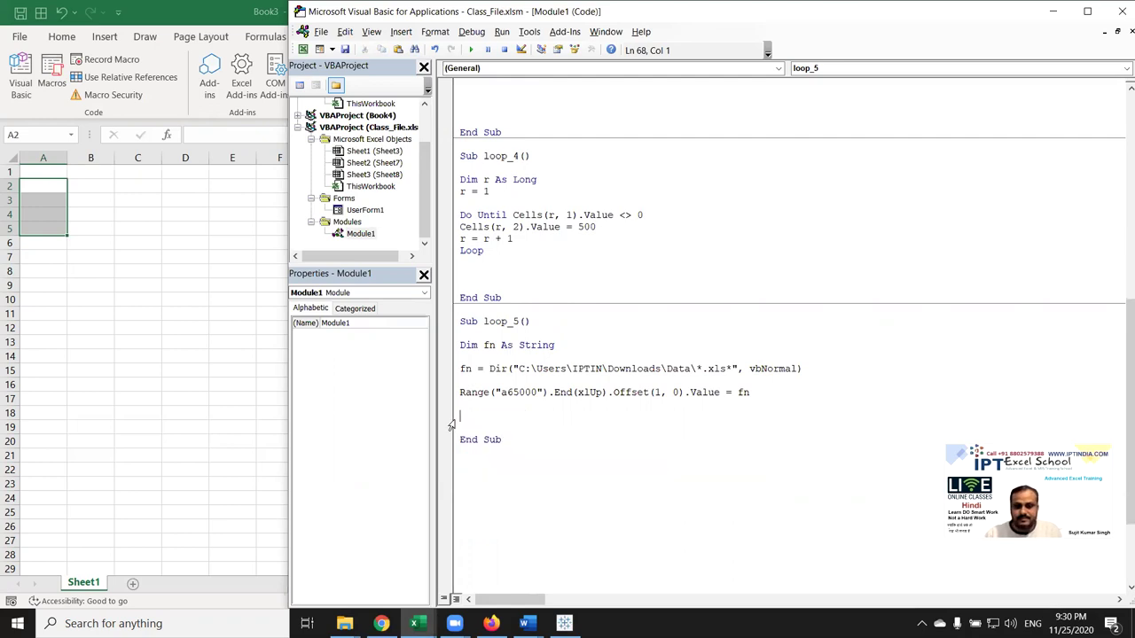
pyautogui.hotkey('ctrl', 'z')
pyautogui.press('Down')
pyautogui.press('Up')
pyautogui.press('Up')
pyautogui.press('Up')
pyautogui.press('Up')
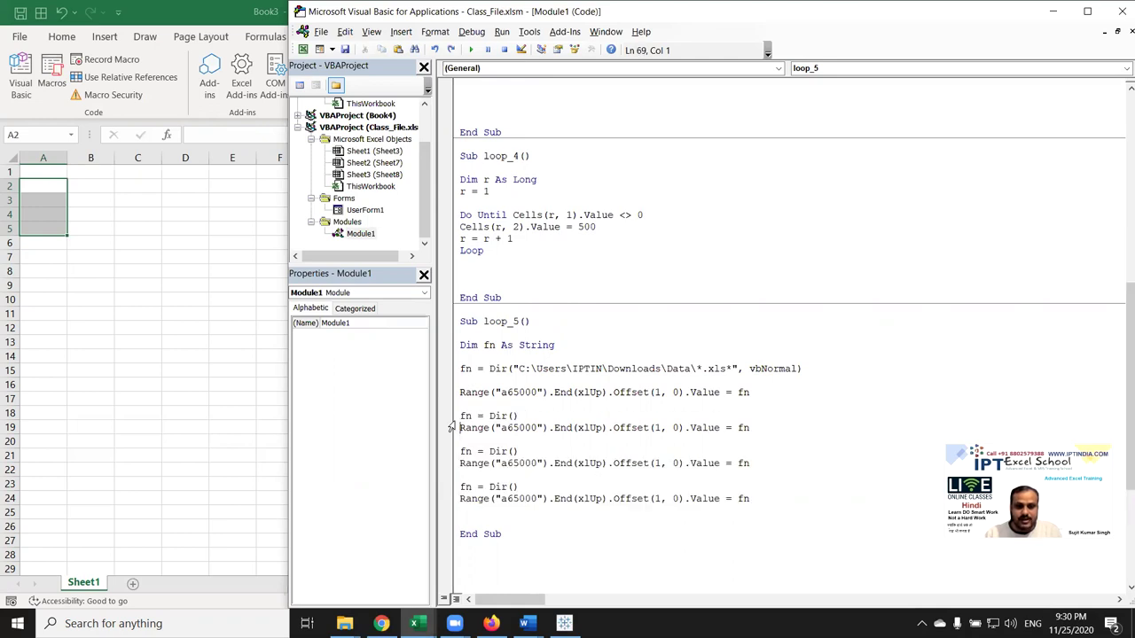
pyautogui.hotkey('shift', 'Down')
pyautogui.hotkey('shift', 'Down')
pyautogui.hotkey('shift', 'Down')
pyautogui.hotkey('shift', 'Down')
pyautogui.press('Delete')
pyautogui.press('Up')
pyautogui.press('BackSpace')
pyautogui.press('Up')
pyautogui.press('Return')
pyautogui.press('Up')
# Step: Wrap the remaining write and fn = Dir() lines in a Do Until fn<>"" … Loop block
pyautogui.write('do until fn<>')
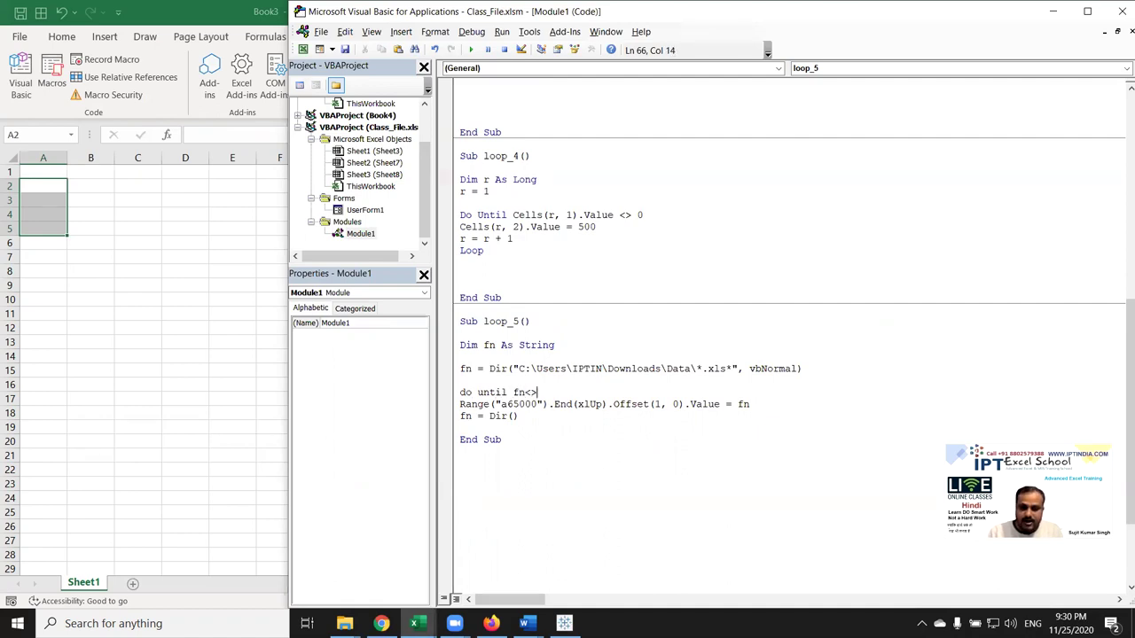
pyautogui.write('""')
pyautogui.press('Down')
pyautogui.press('Down')
pyautogui.press('Down')
pyautogui.write('loop')
pyautogui.press('Down')
pyautogui.press('Down')
pyautogui.click(523, 430)
pyautogui.press('Return')
pyautogui.click(512, 392)
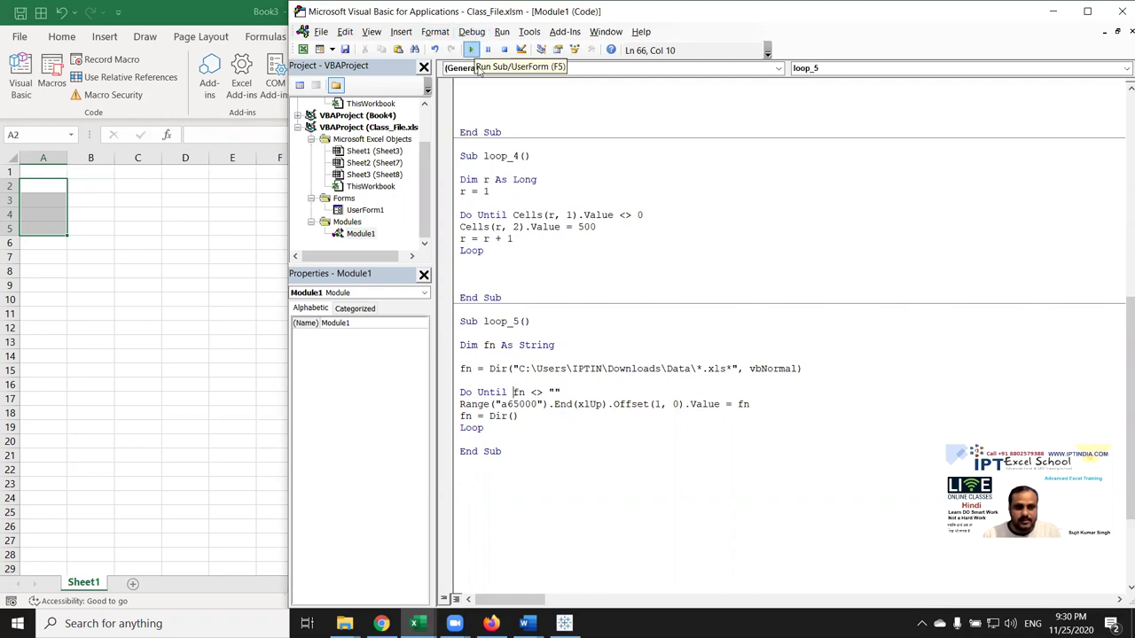
# Step: Change the condition to Do Until fn = "" and run loop_5 to list 1.xlsx–8.xlsx in A2:A9
pyautogui.doubleClick(537, 393)
pyautogui.write('=')
pyautogui.click(514, 404)
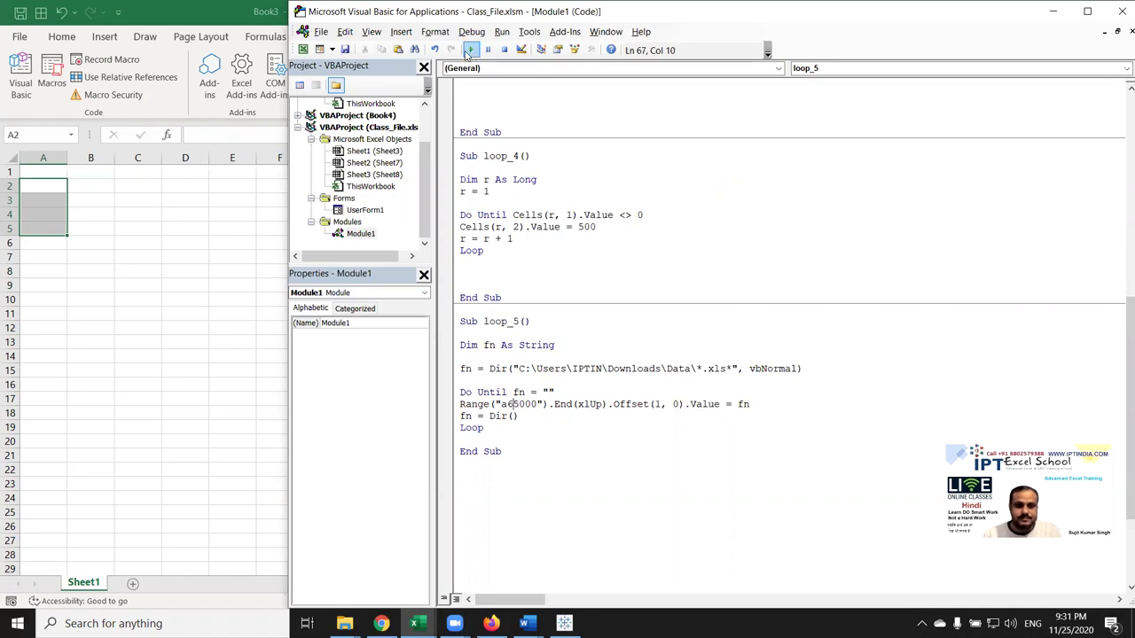
pyautogui.click(474, 51)
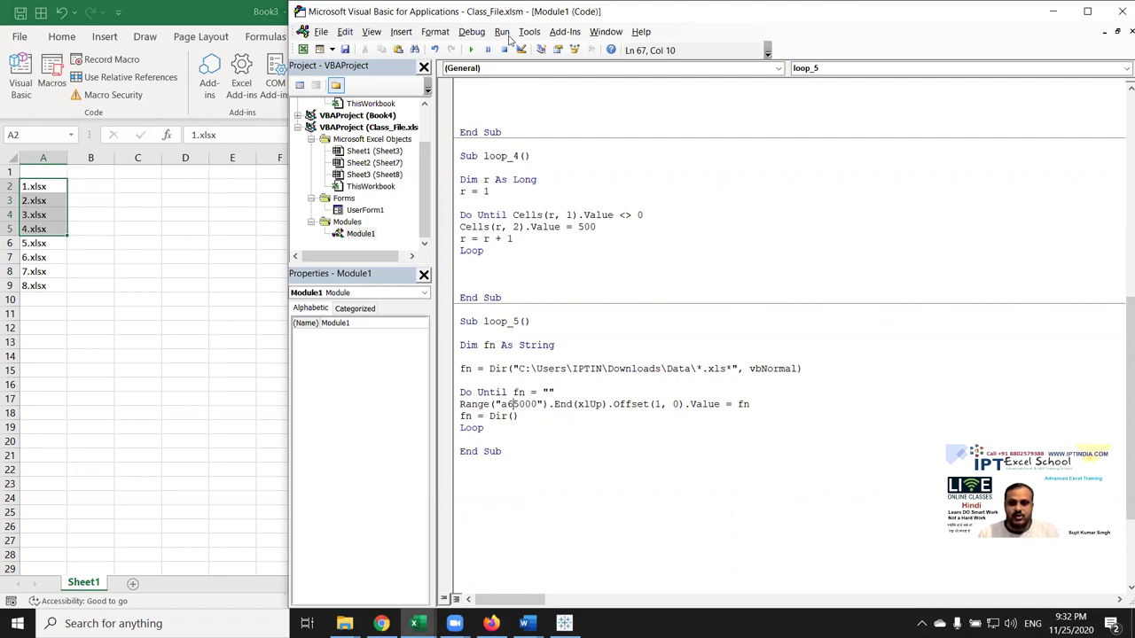
pyautogui.press('F5')
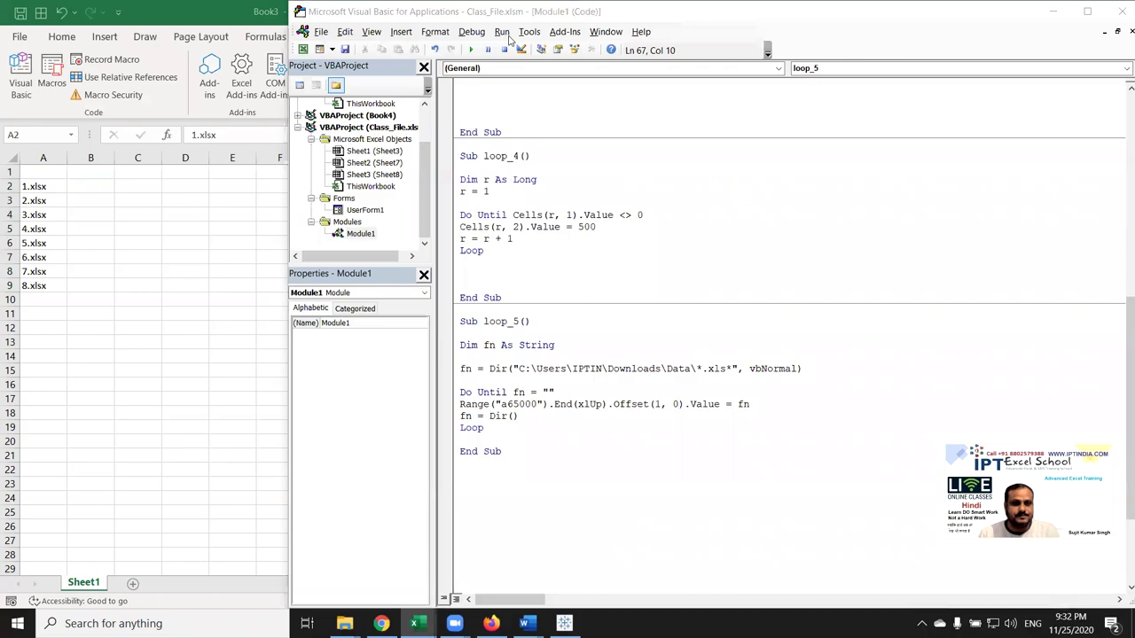